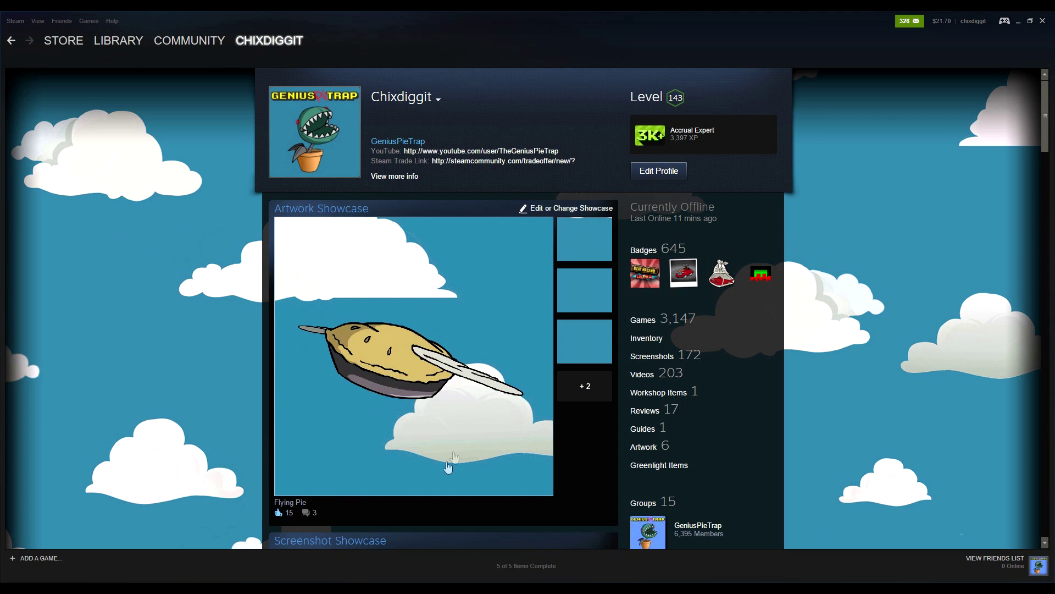
Step: Open the inventory and filter it to show only profile backgrounds
scroll(341, 227, down, 3)
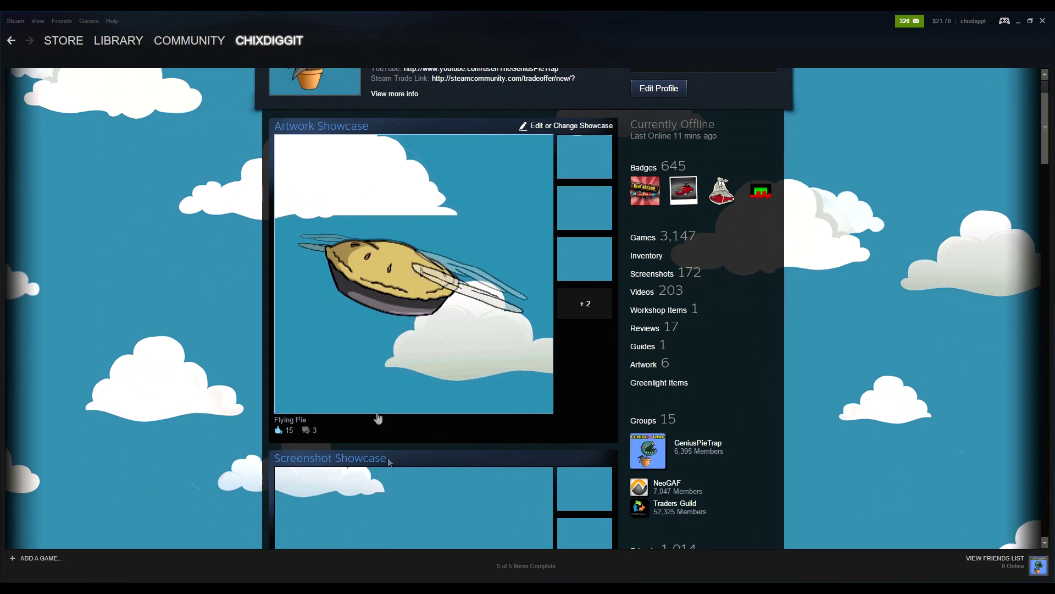
scroll(306, 444, down, 4)
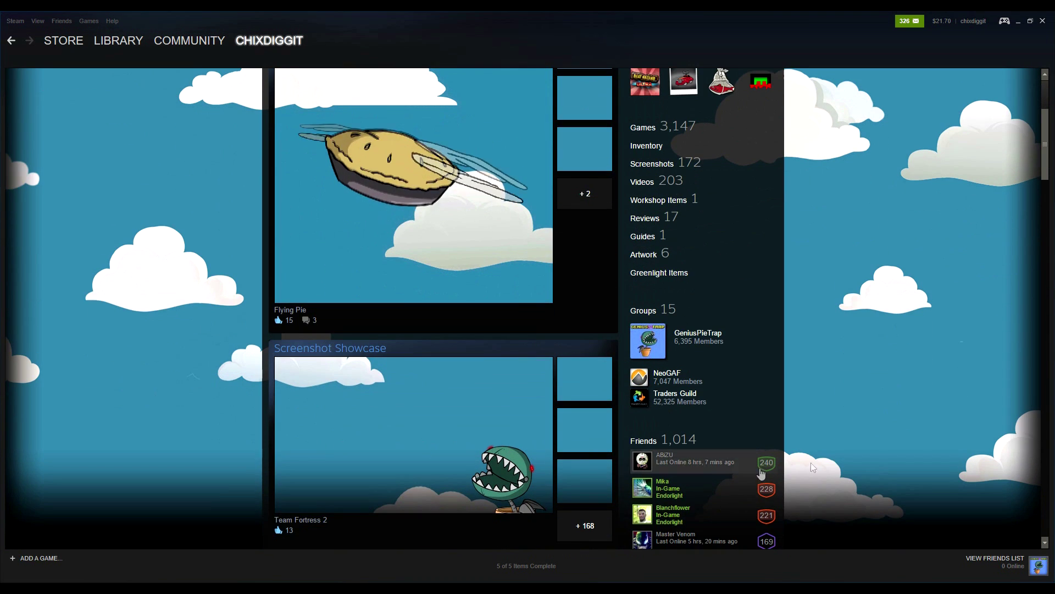
scroll(256, 382, up, 4)
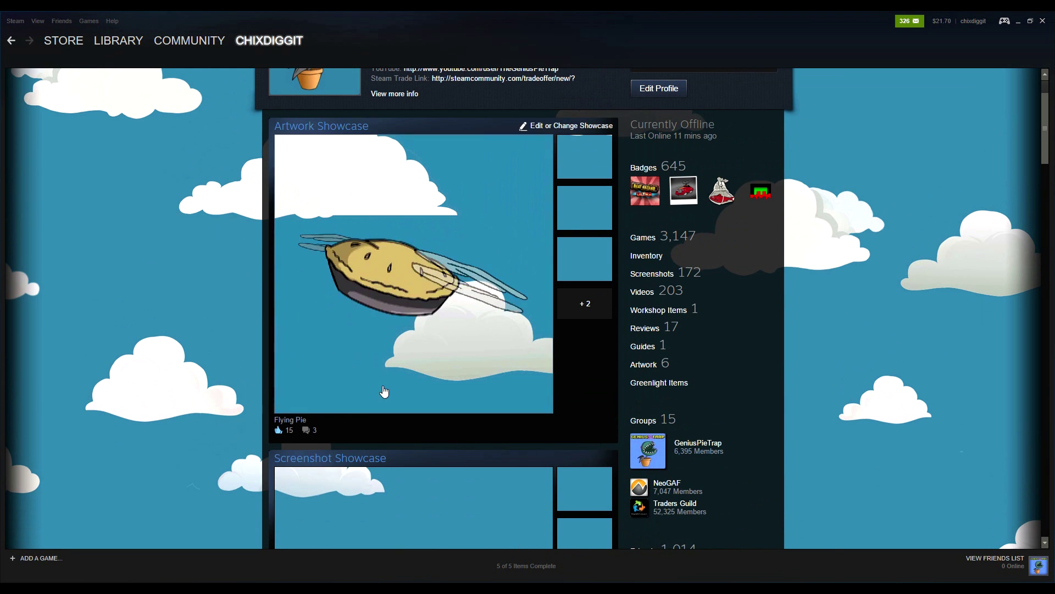
scroll(383, 391, down, 5)
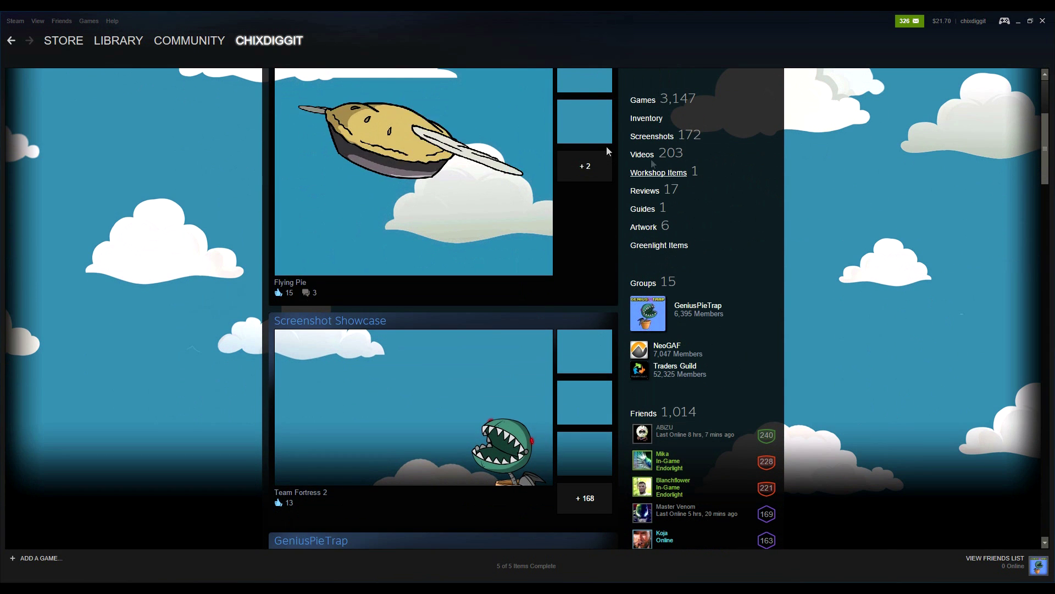
scroll(405, 406, up, 2)
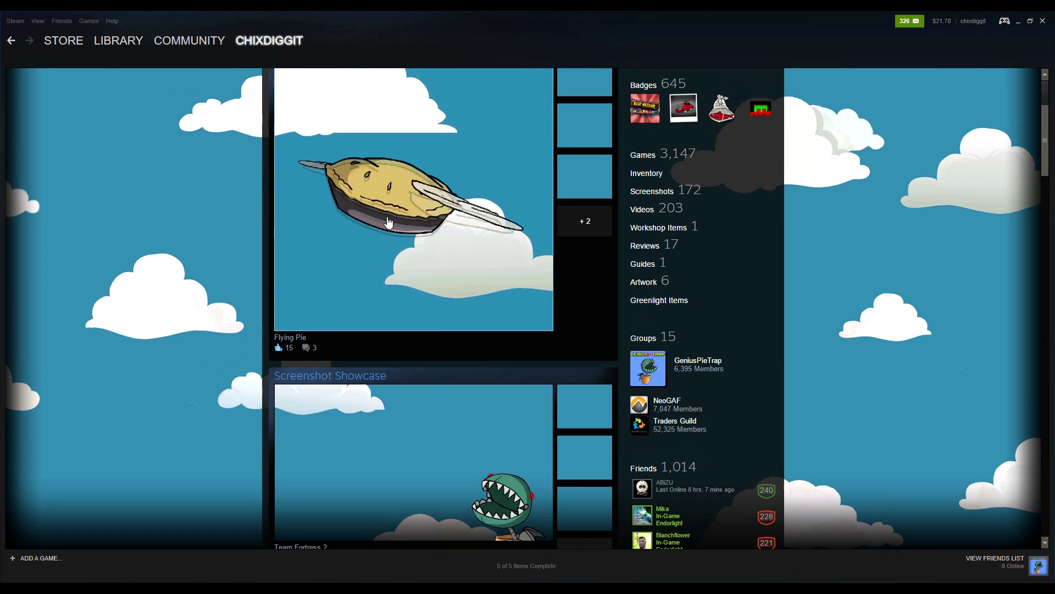
scroll(480, 413, down, 3)
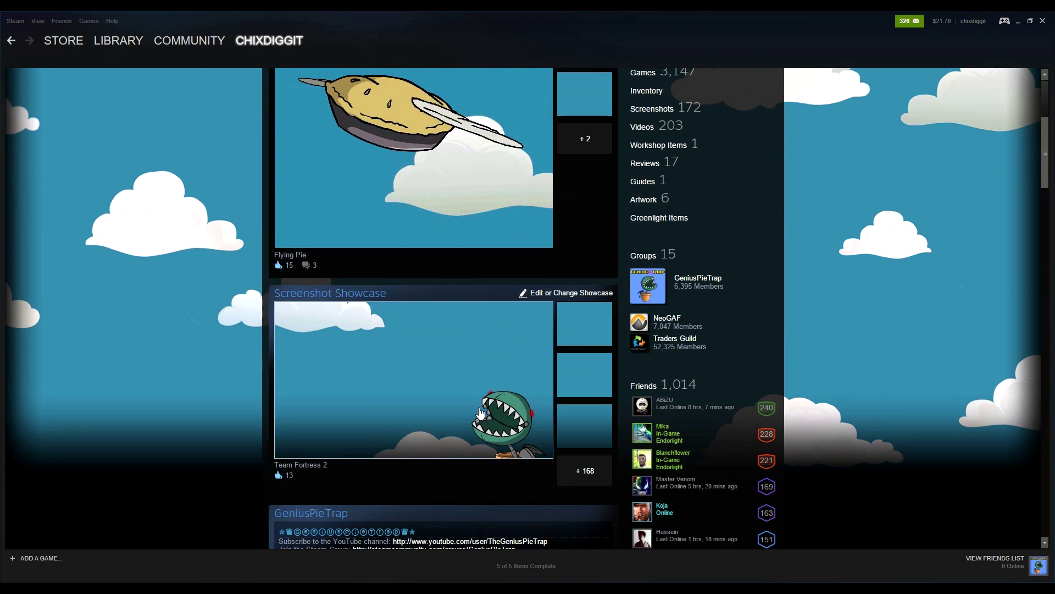
scroll(481, 413, up, 9)
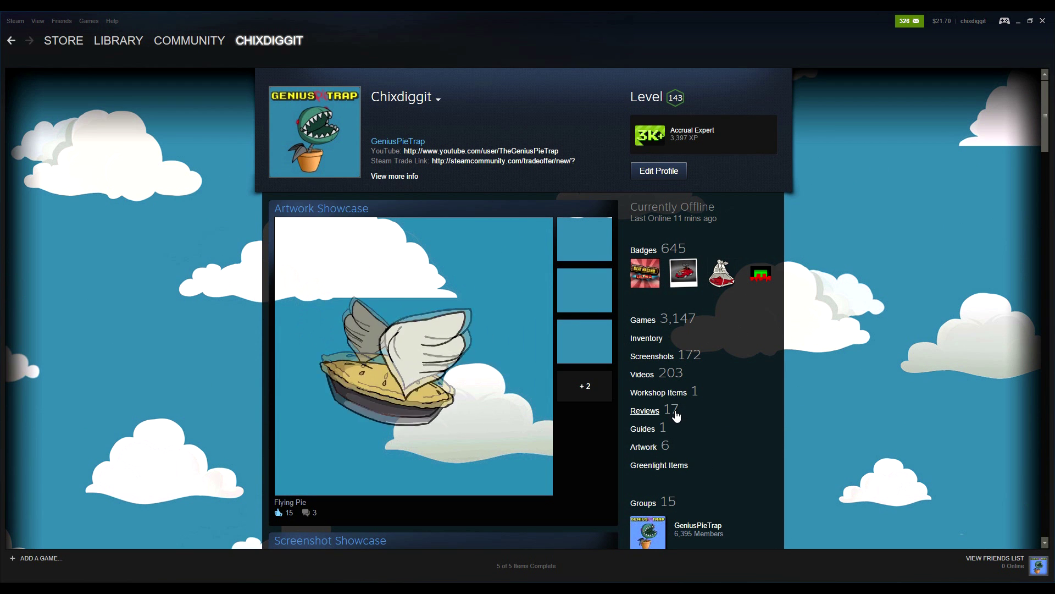
click(649, 339)
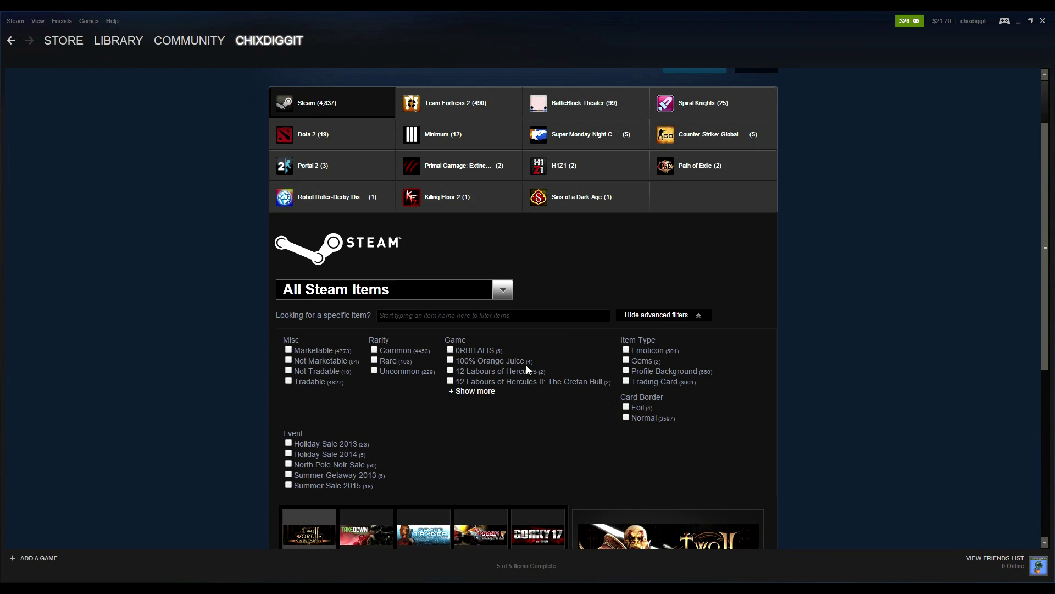
click(650, 371)
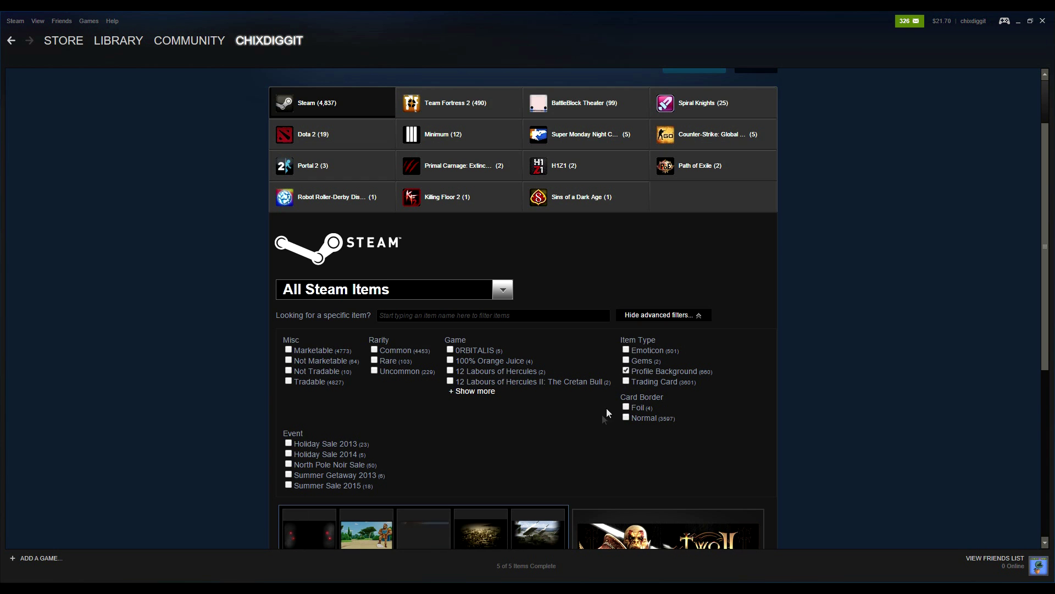
Step: Page forward to page 3 of 27, checking the Winter Soldier and Rifles Front backgrounds
scroll(577, 405, down, 2)
scroll(576, 403, down, 3)
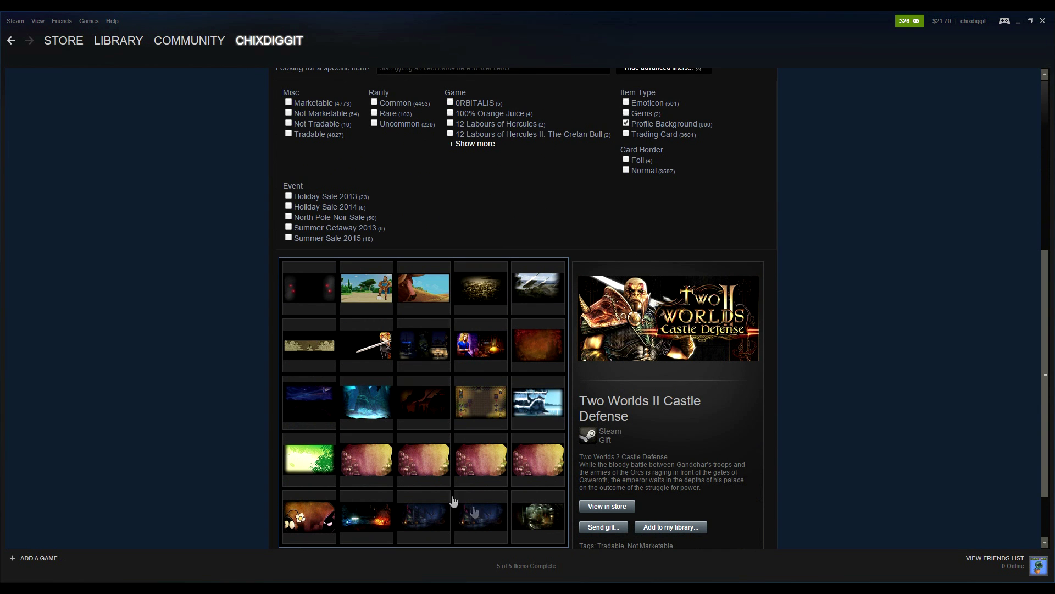
click(537, 409)
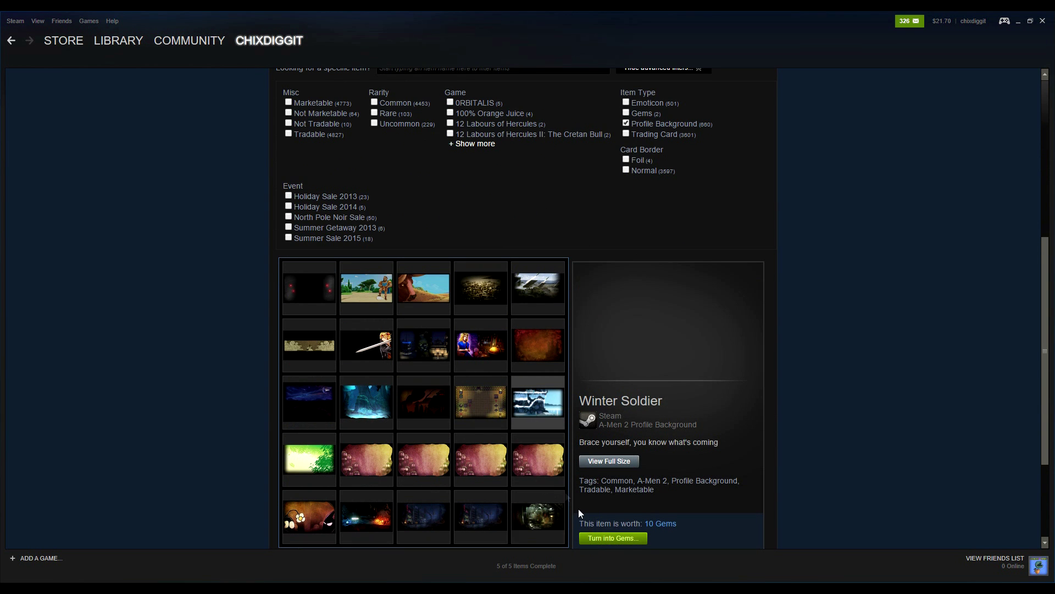
scroll(555, 483, down, 2)
click(557, 449)
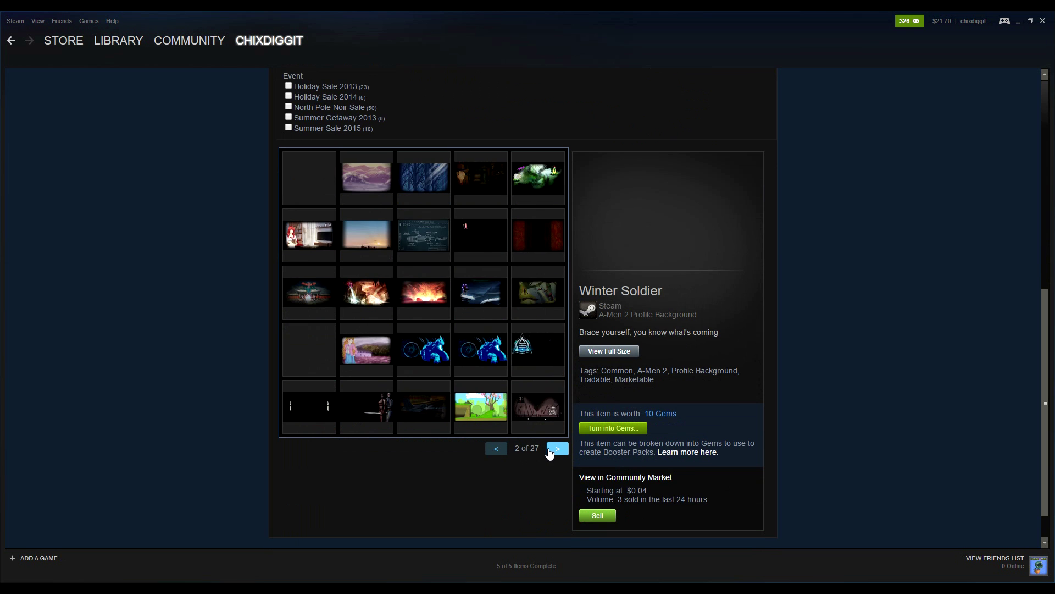
click(557, 449)
click(366, 293)
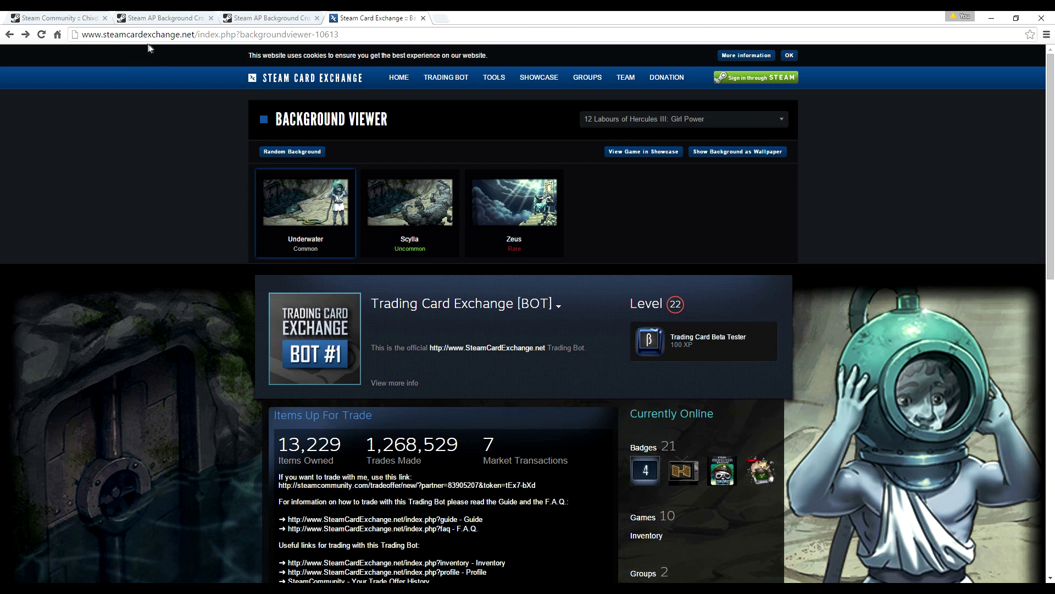
Step: In Background Viewer, pick 100% Orange Juice from the game list
mouse_move(452, 87)
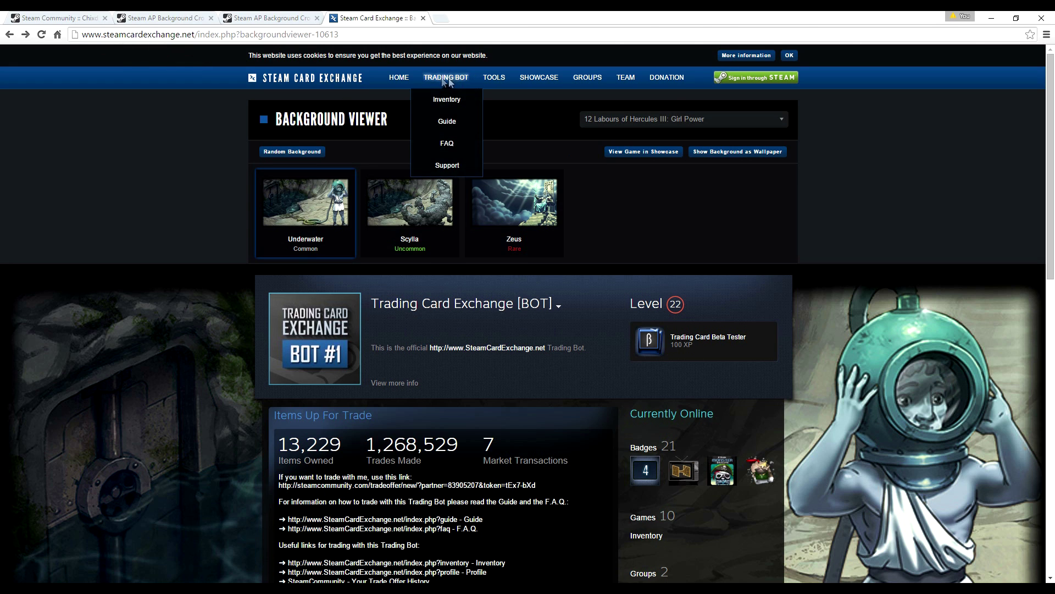
mouse_move(499, 78)
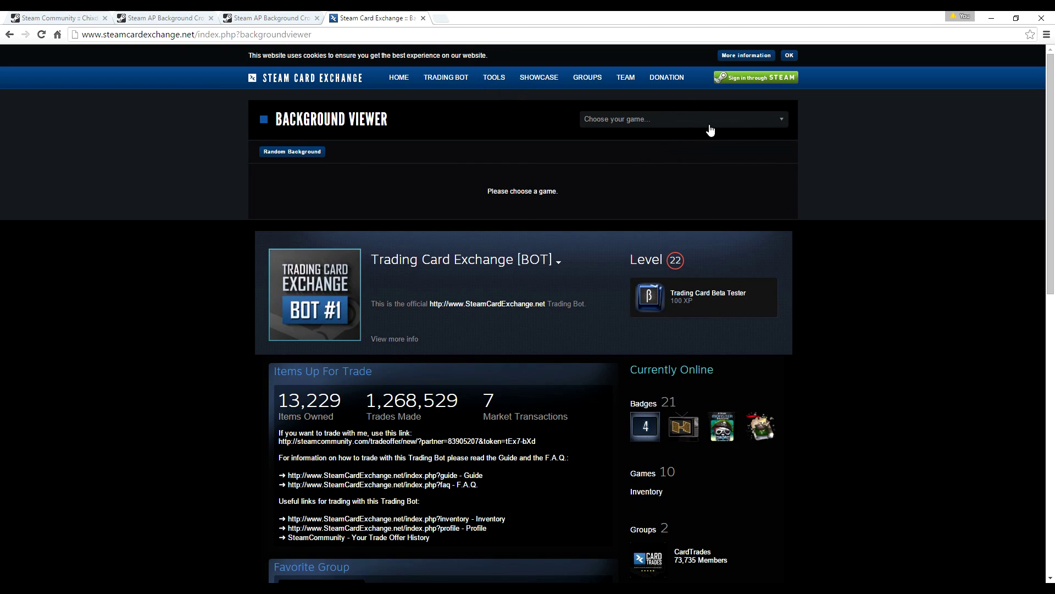
click(777, 122)
click(672, 235)
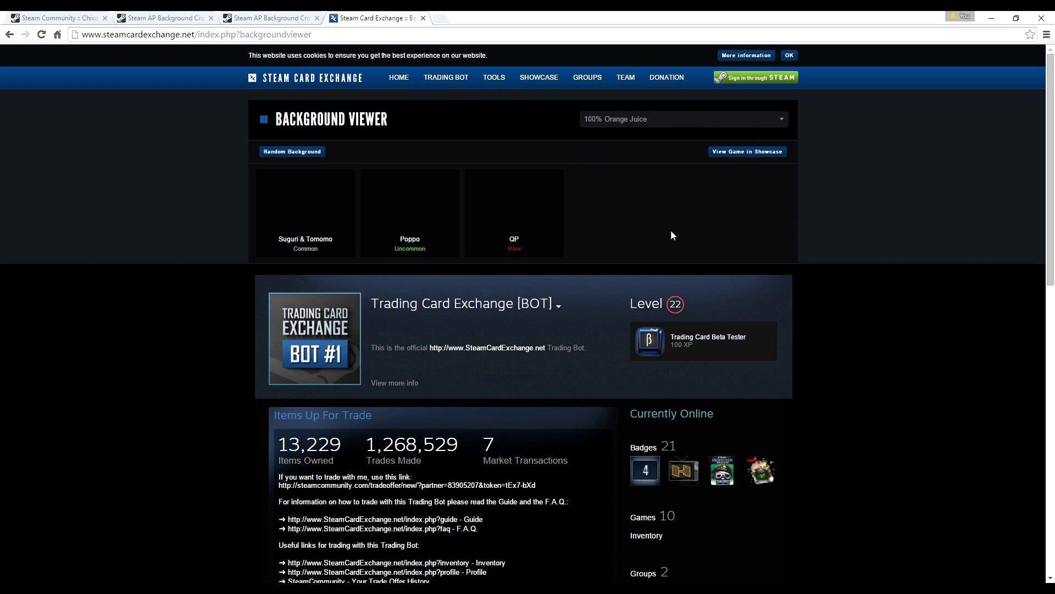
Step: Switch the game to A Wild Catgirl Appears! and preview the Lise background
click(768, 126)
click(641, 242)
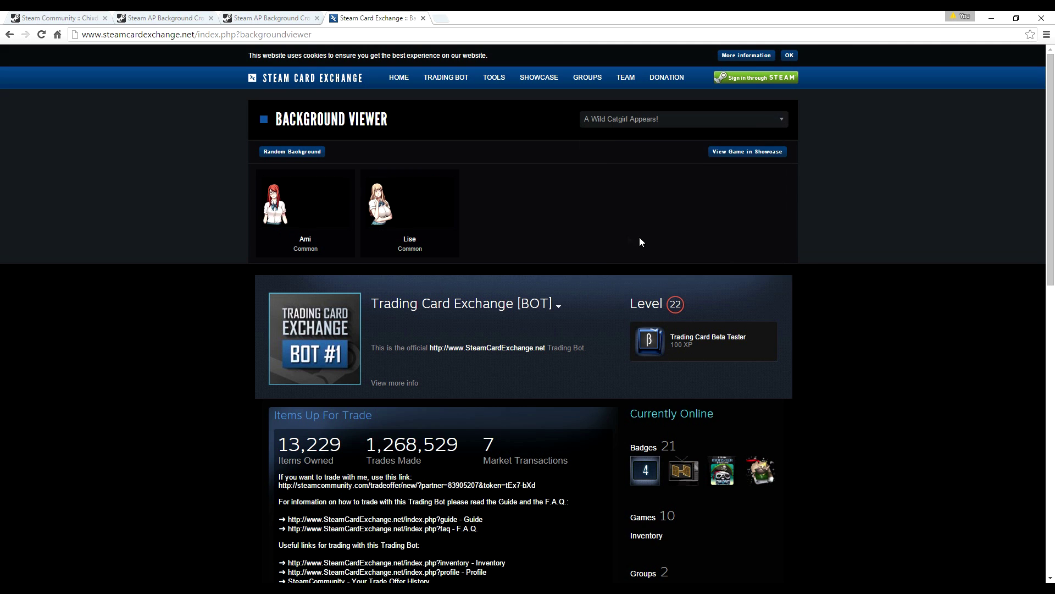
click(411, 217)
scroll(636, 331, down, 6)
scroll(641, 315, up, 2)
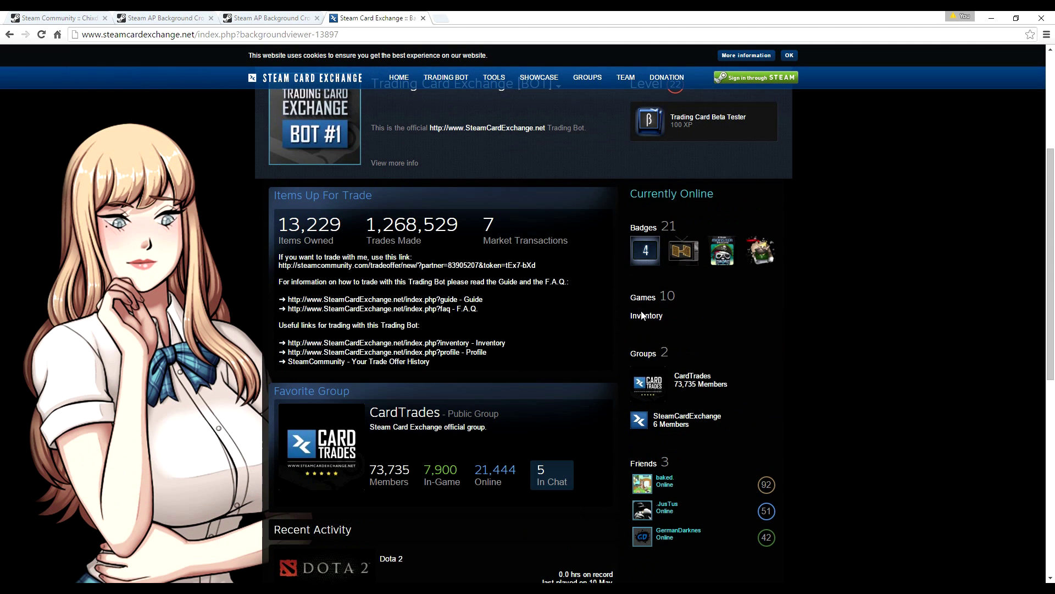
scroll(639, 310, up, 2)
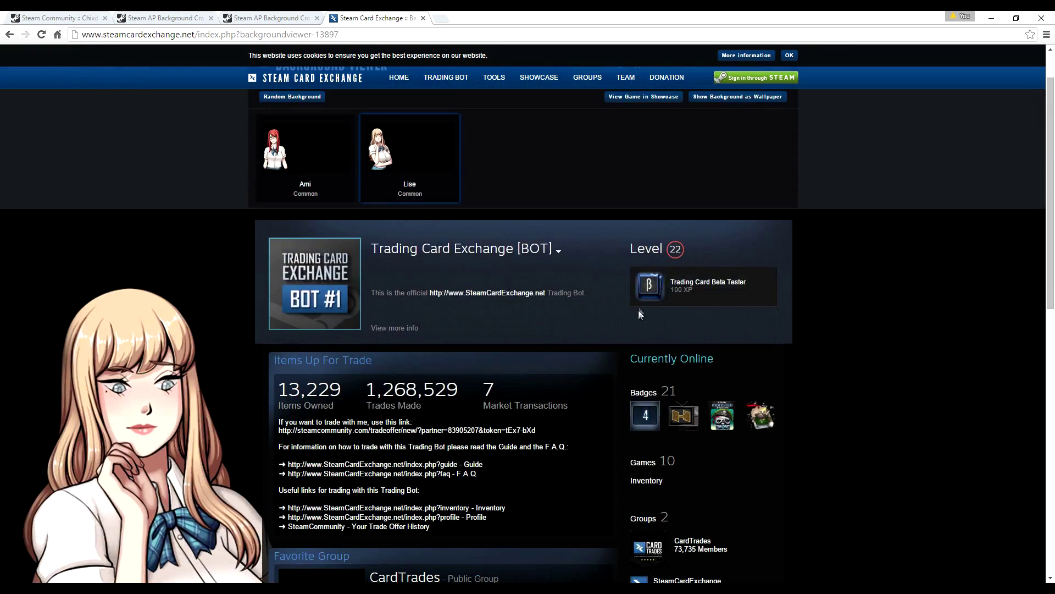
scroll(641, 301, down, 4)
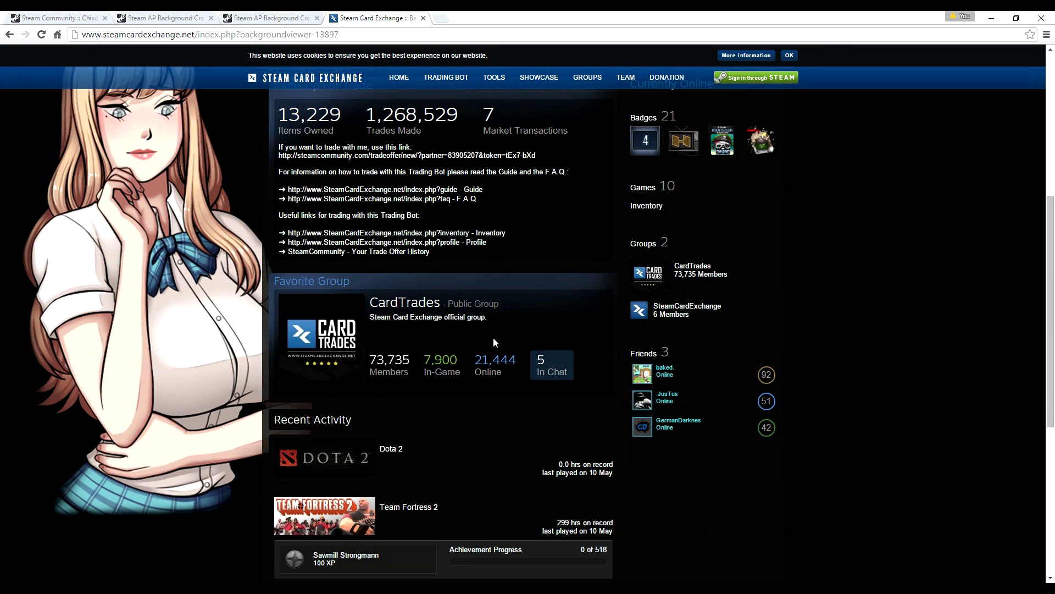
scroll(495, 338, up, 4)
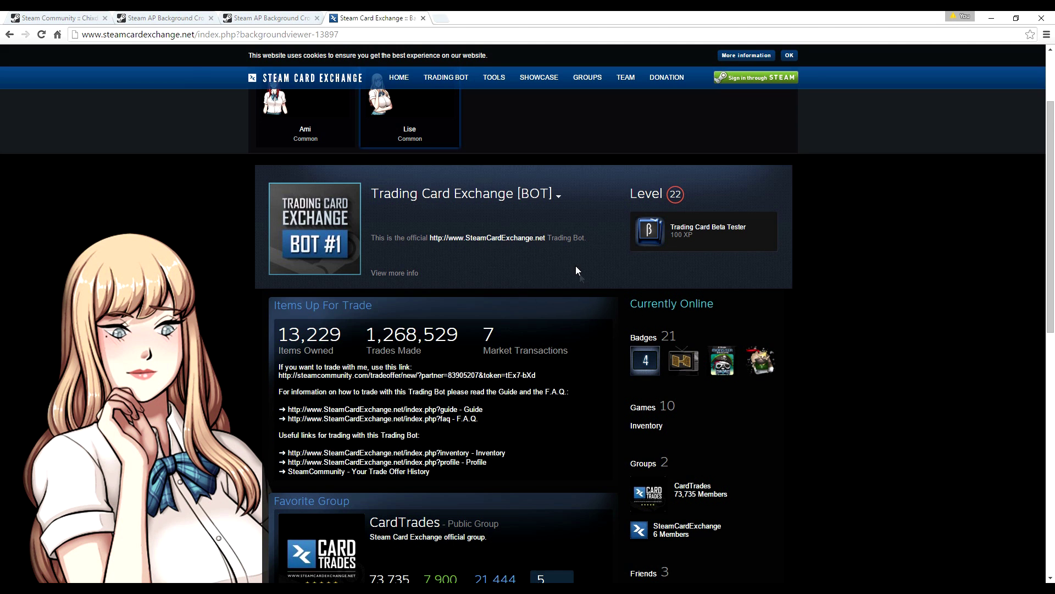
scroll(576, 268, down, 4)
scroll(579, 278, up, 5)
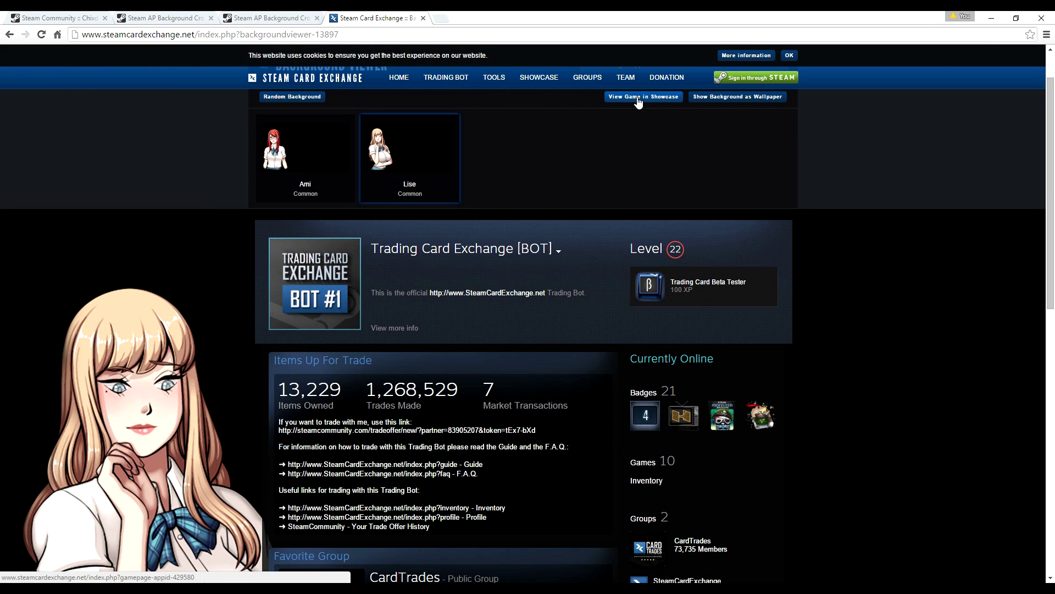
Step: Open the Lise image full size, then Mounted Knight vs. Bear Rider full size from Steam
click(722, 97)
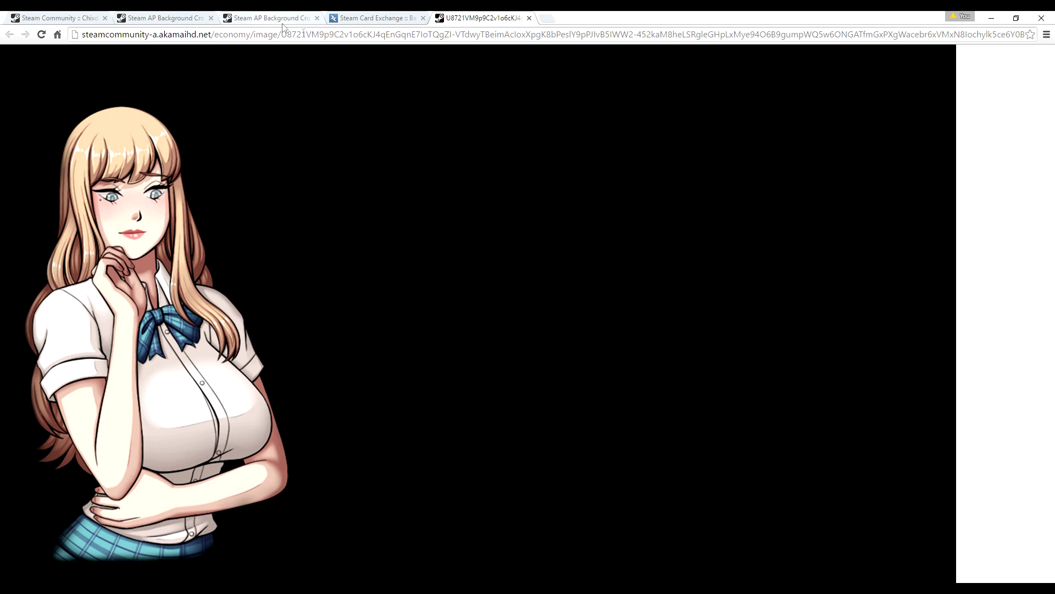
click(193, 31)
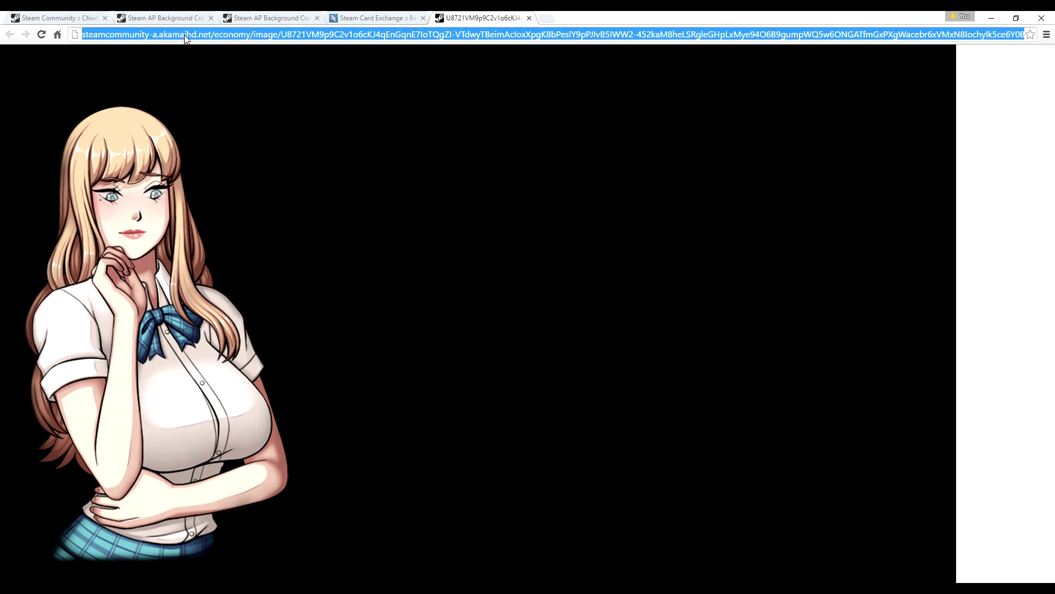
key(alt+Tab)
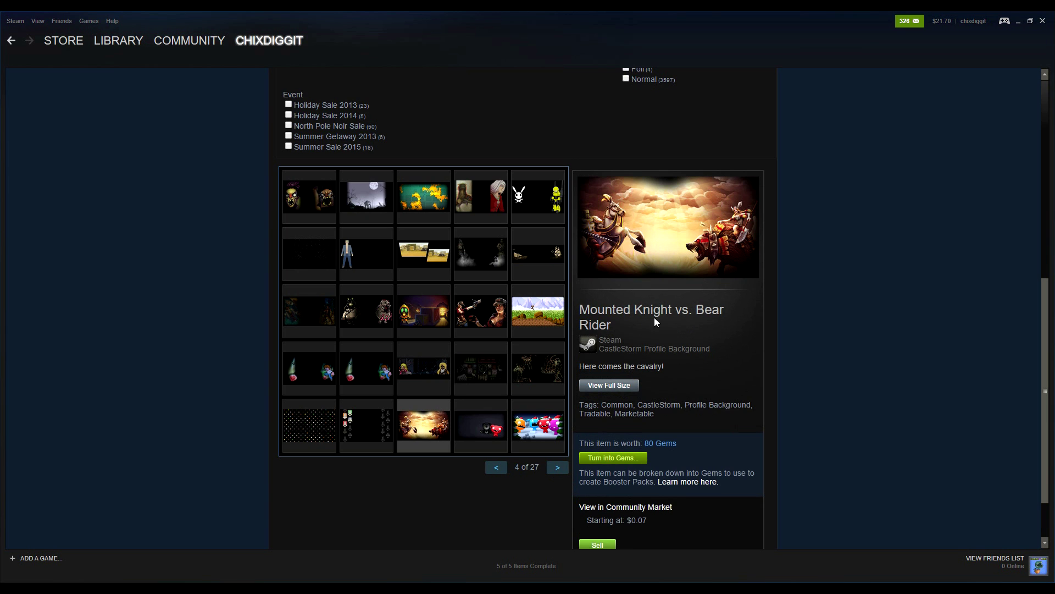
click(609, 386)
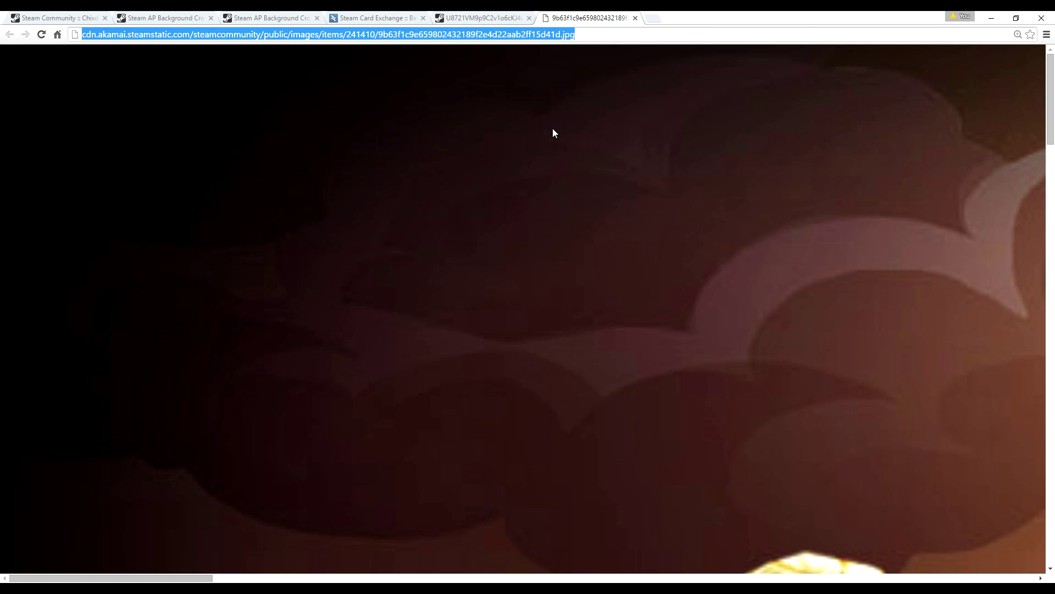
Step: In the background cropper, move the artwork showcase below the screenshots and back above
click(199, 21)
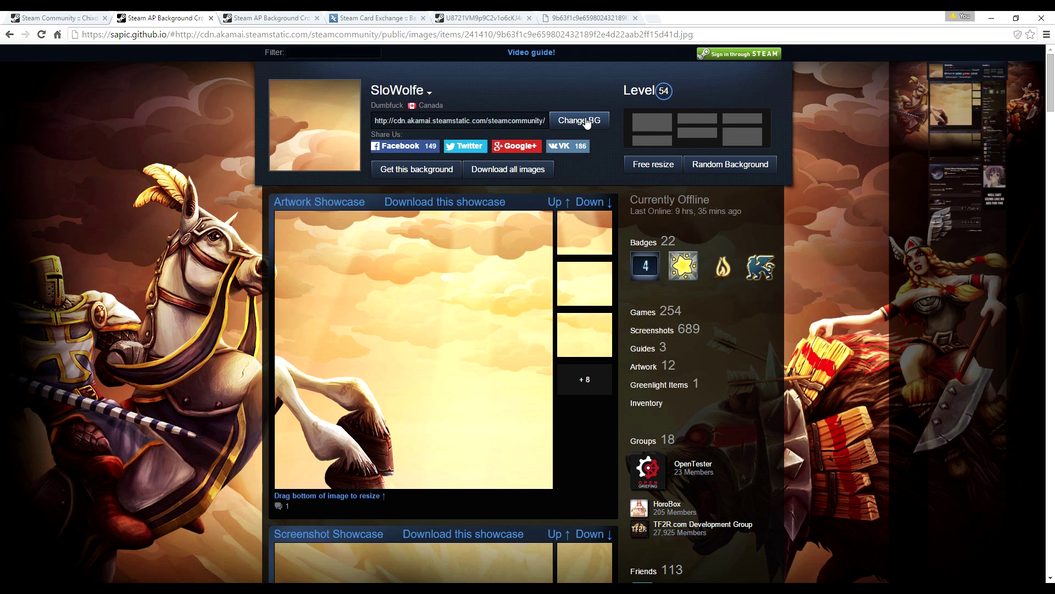
scroll(500, 286, down, 4)
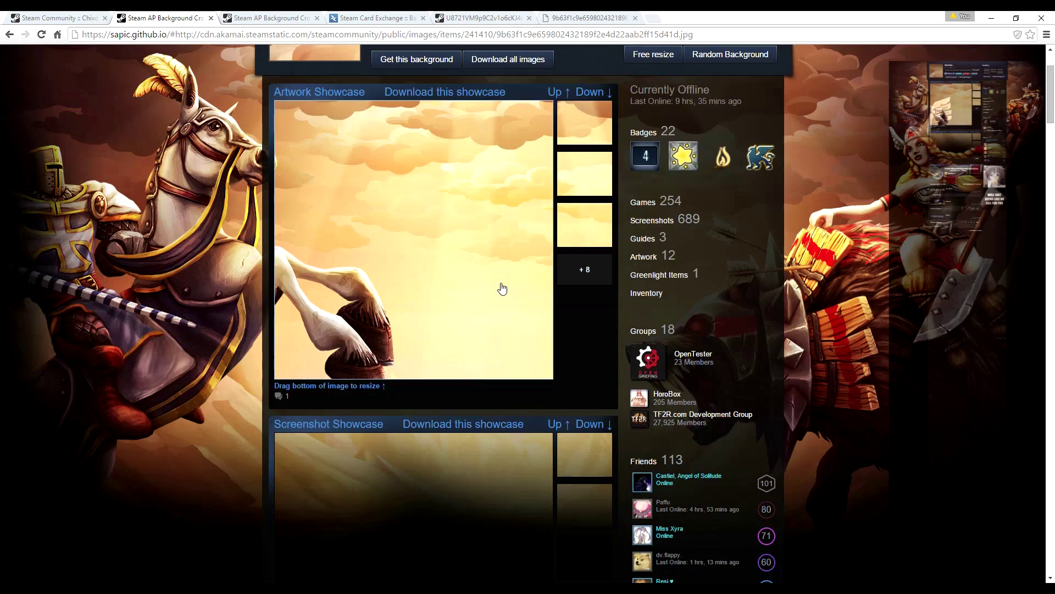
scroll(502, 282, up, 3)
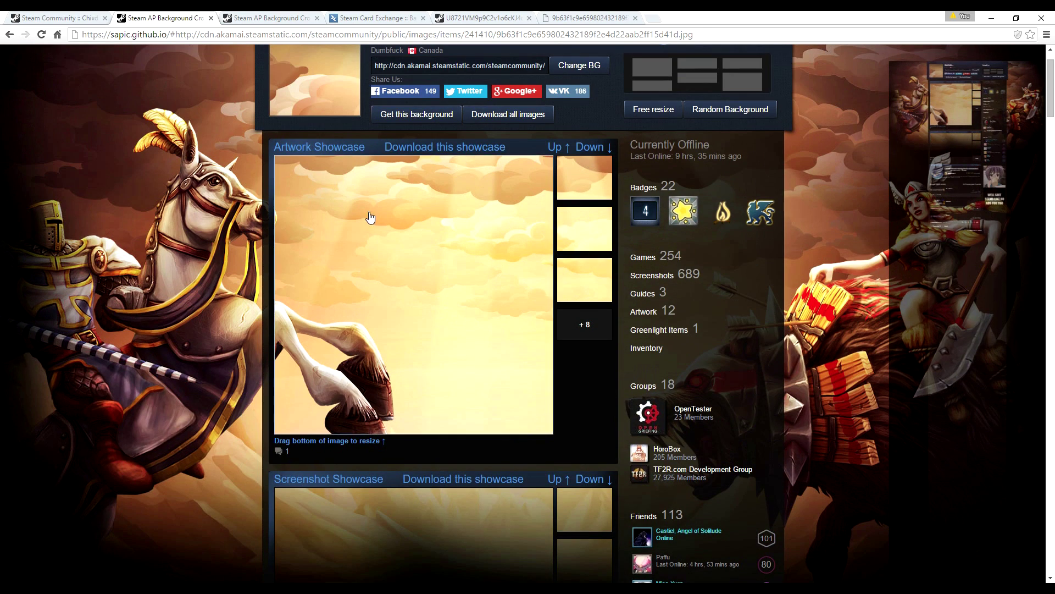
click(590, 149)
scroll(505, 186, up, 1)
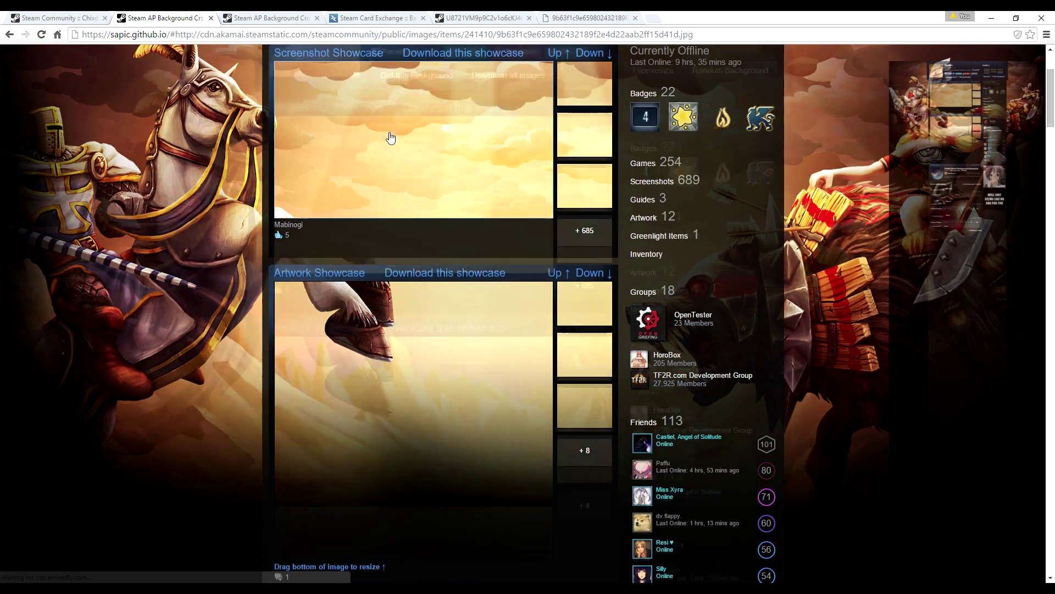
scroll(406, 140, up, 2)
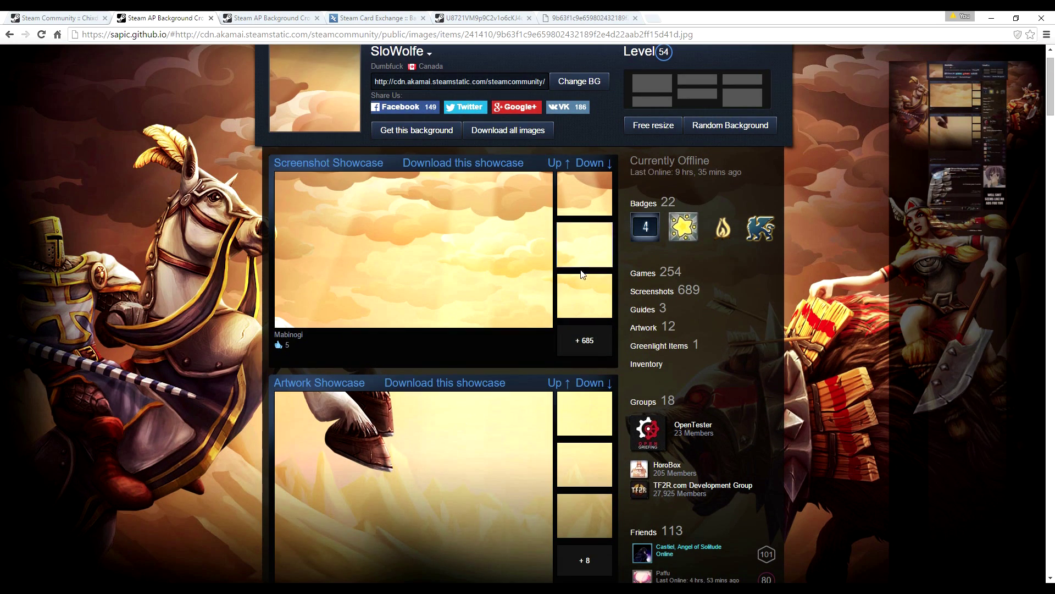
click(565, 386)
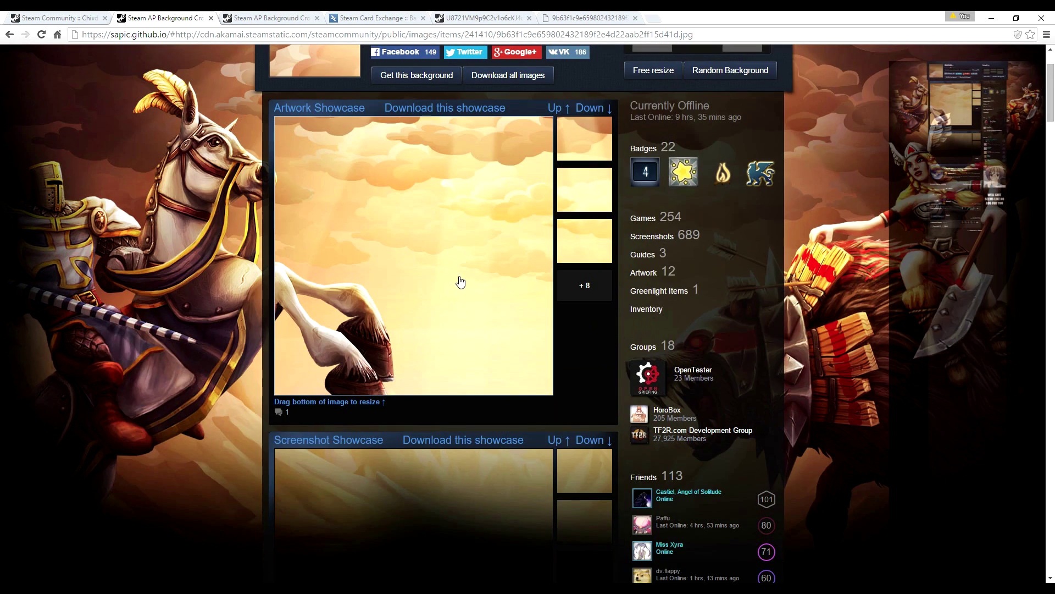
Step: Download all cropped images as images.zip and bring up its download options
scroll(461, 282, up, 2)
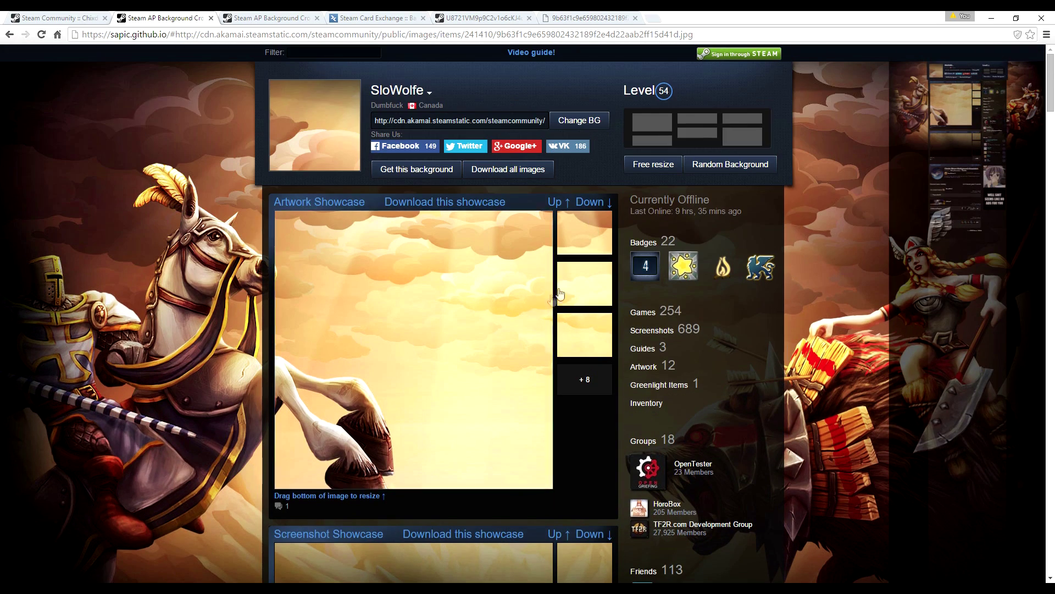
click(510, 171)
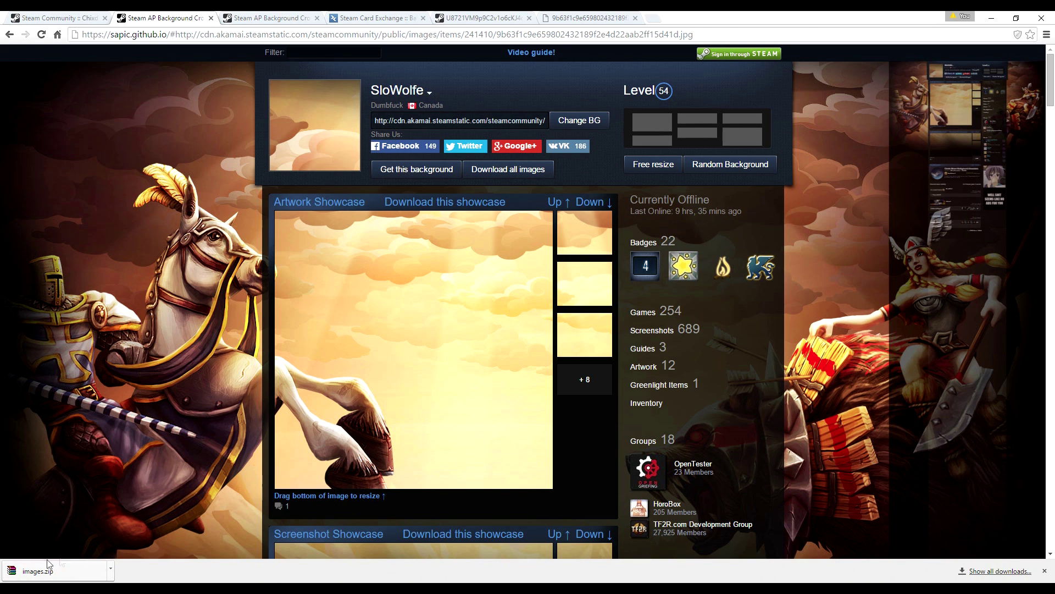
click(110, 574)
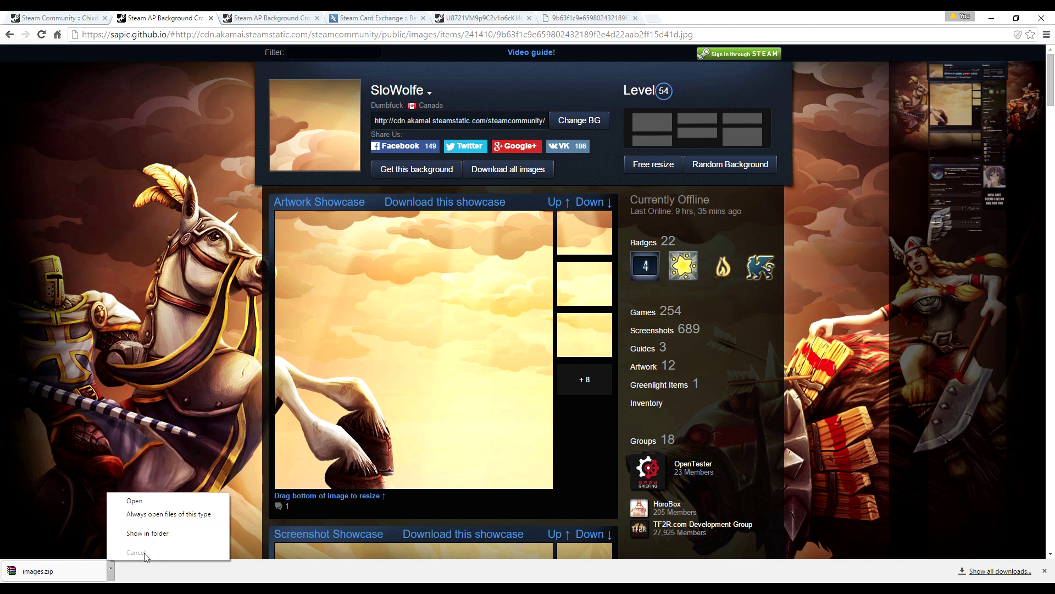
Step: Locate images.zip, then create and open a desktop folder named background
click(147, 533)
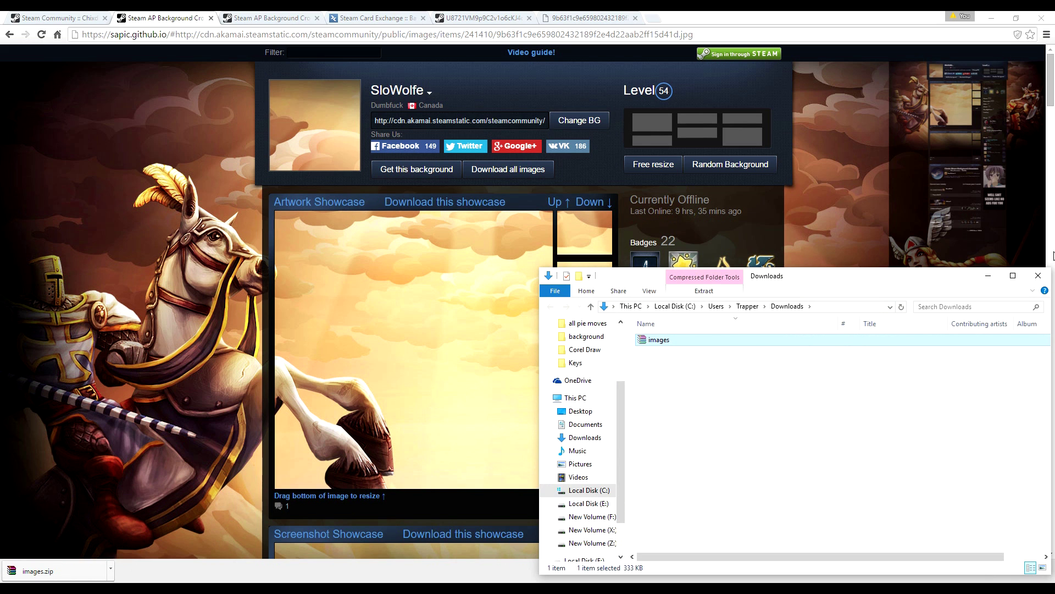
click(1038, 275)
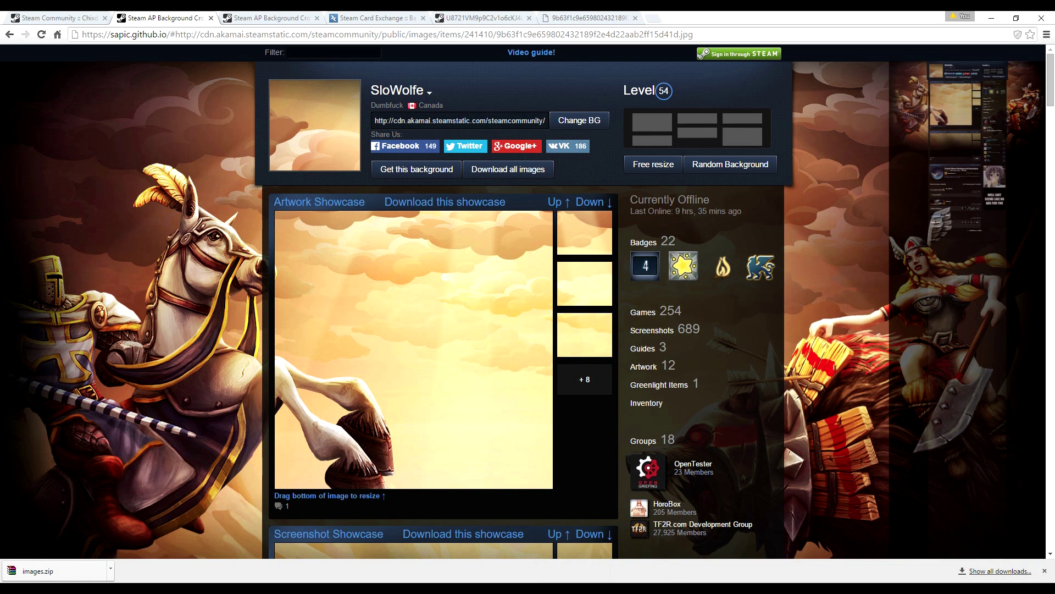
key(super+d)
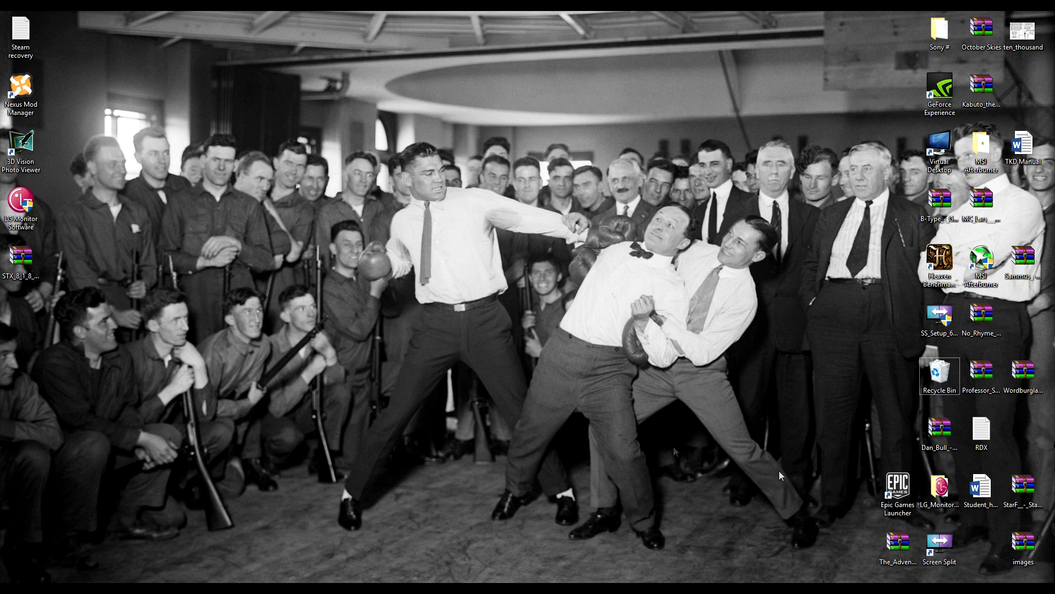
right_click(279, 298)
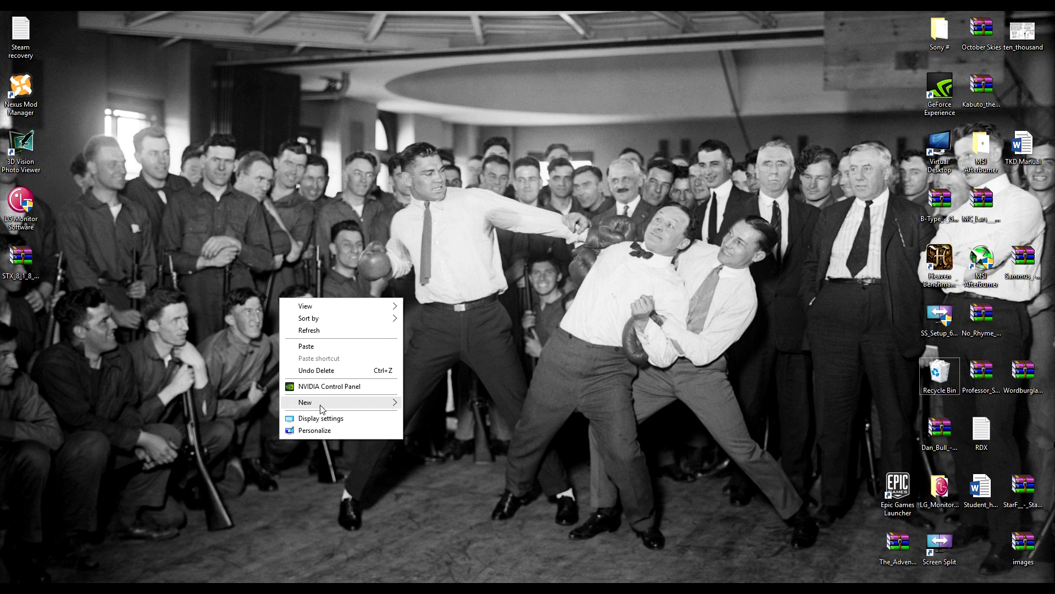
mouse_move(321, 406)
click(434, 403)
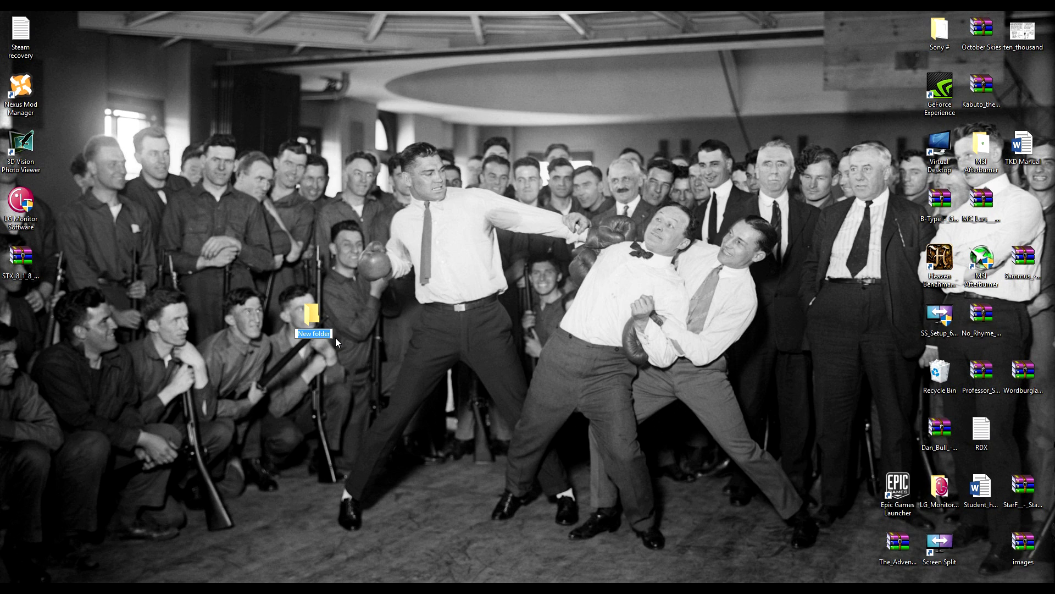
text(background)
key(Return)
double_click(328, 327)
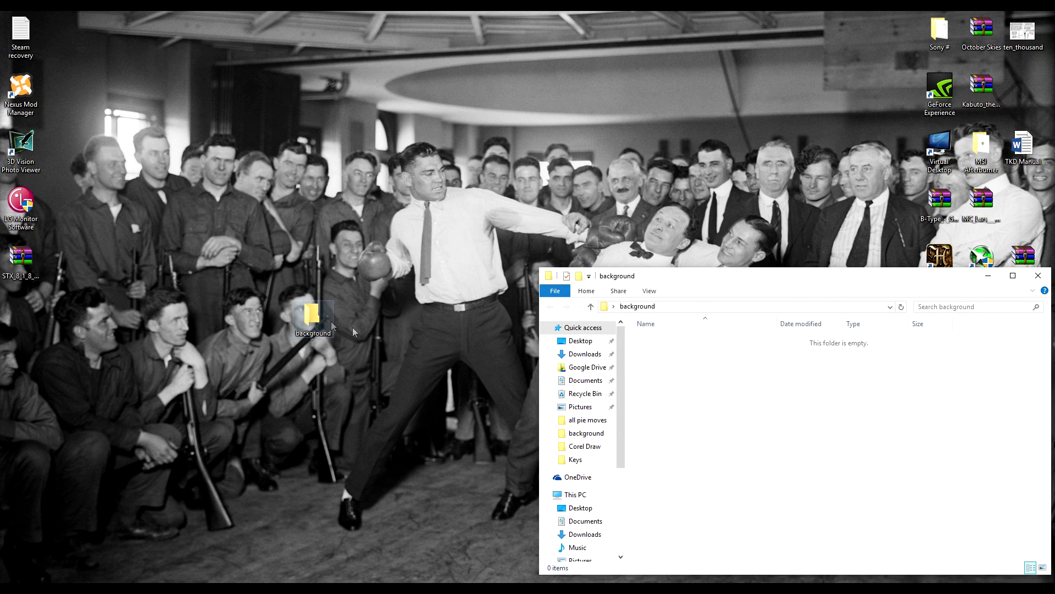
Step: Paste images.zip into the background folder and extract its images there
right_click(723, 396)
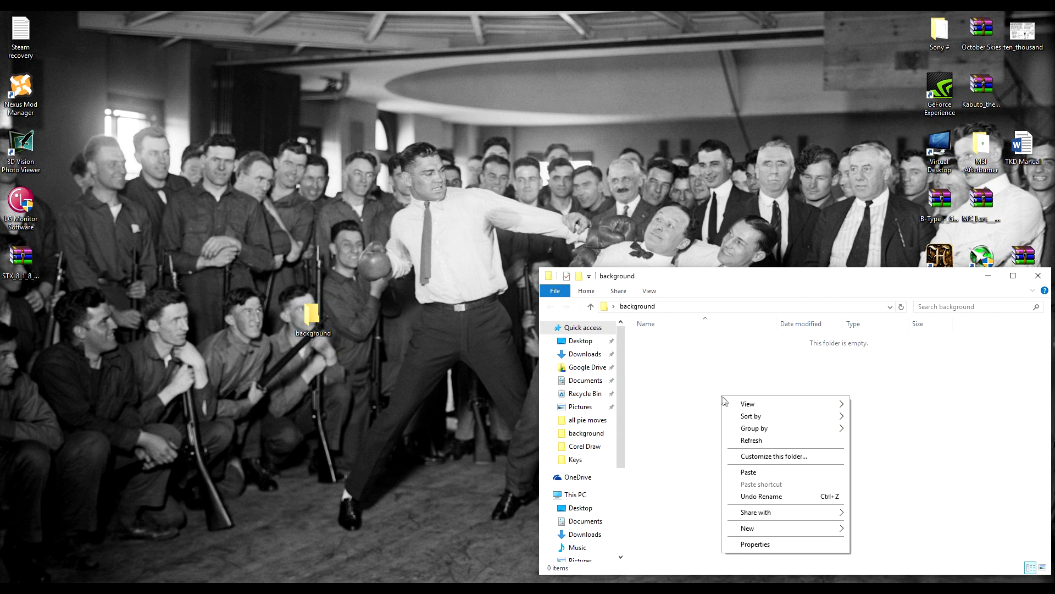
click(788, 476)
right_click(662, 341)
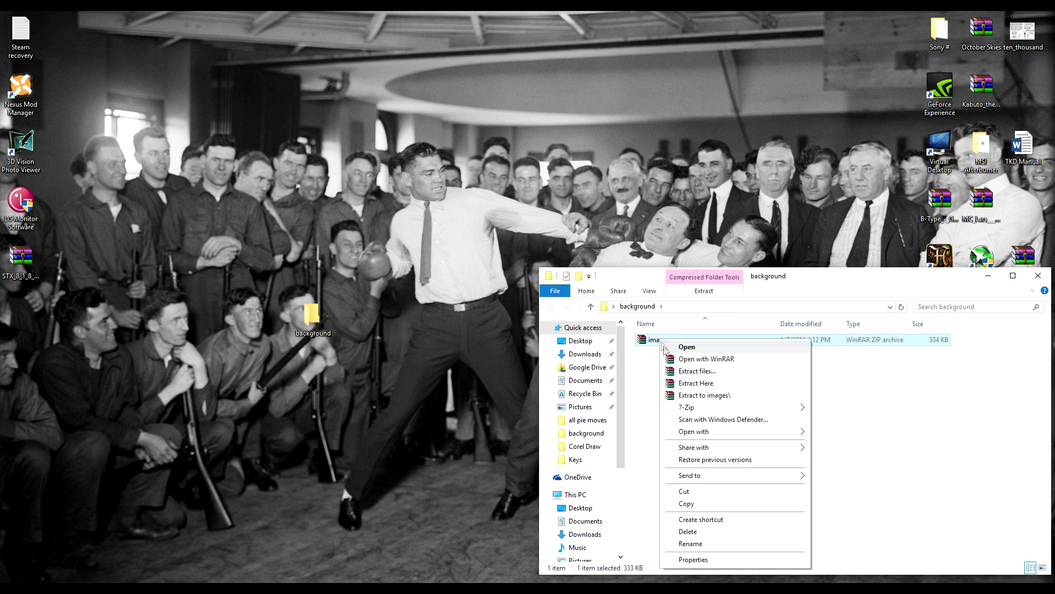
click(696, 383)
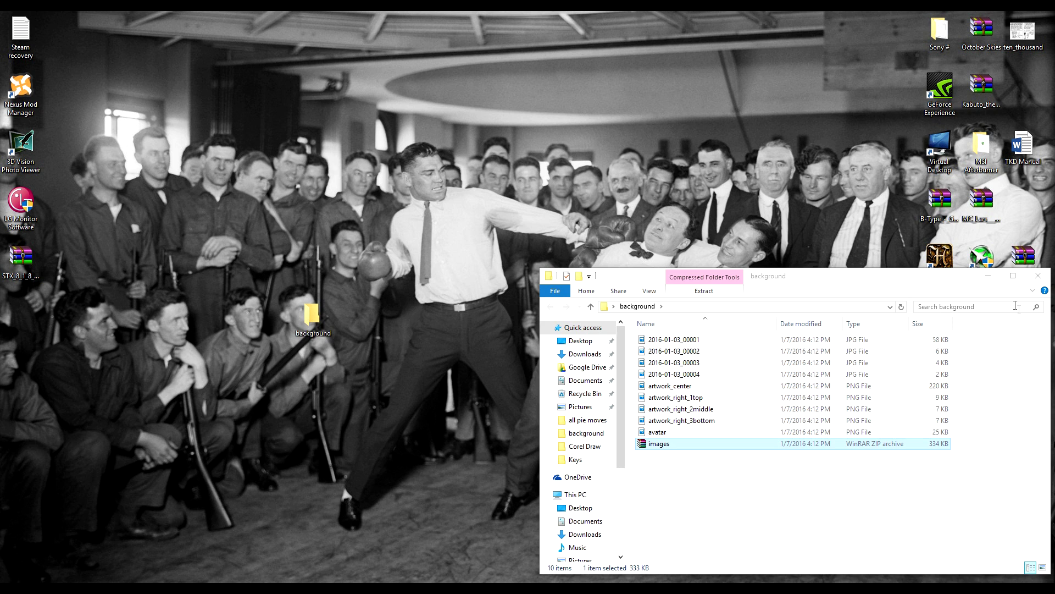
drag(928, 279, 660, 183)
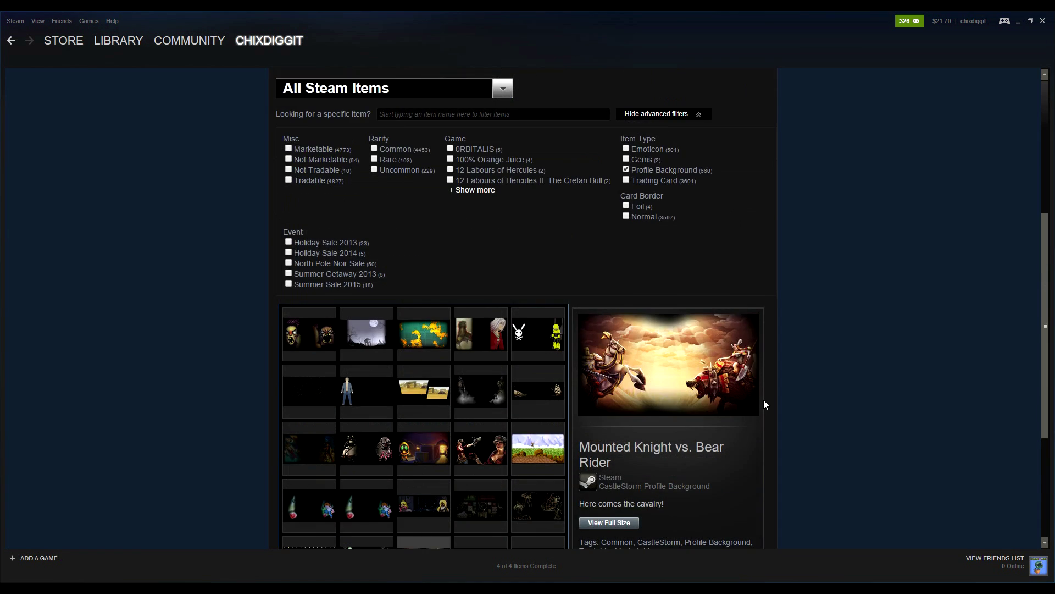
scroll(763, 404, up, 5)
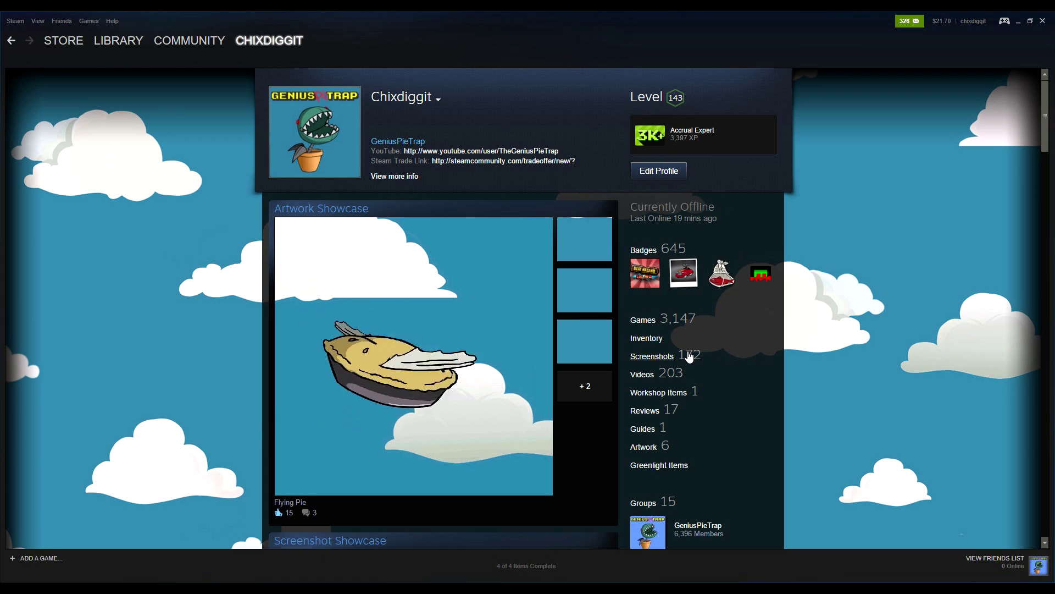
Step: Scroll through the profile's showcases, then go to its Artwork page from the stats column
scroll(687, 360, down, 3)
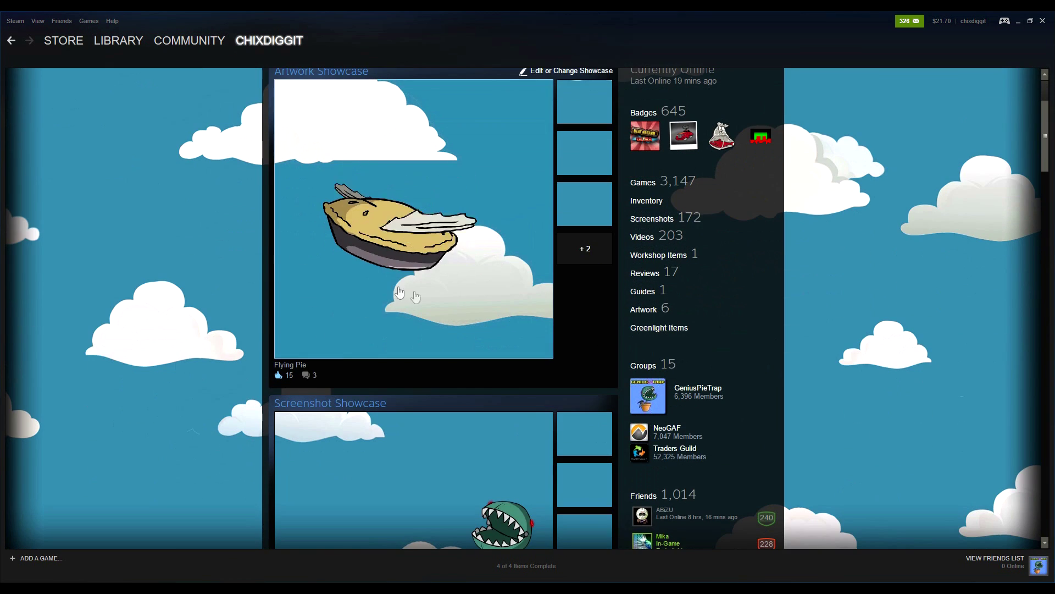
scroll(682, 367, down, 2)
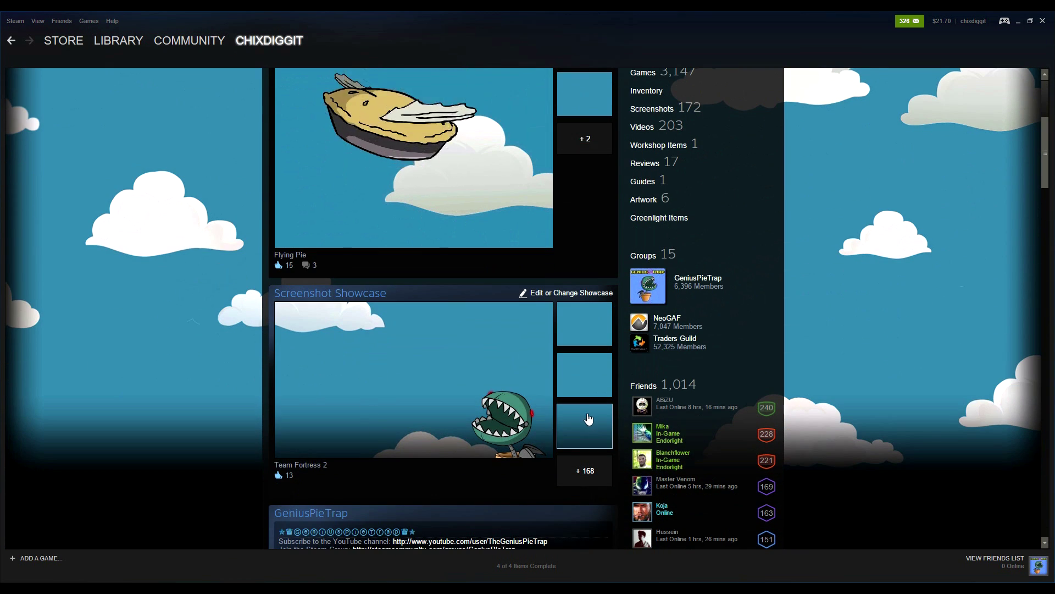
scroll(588, 423, up, 3)
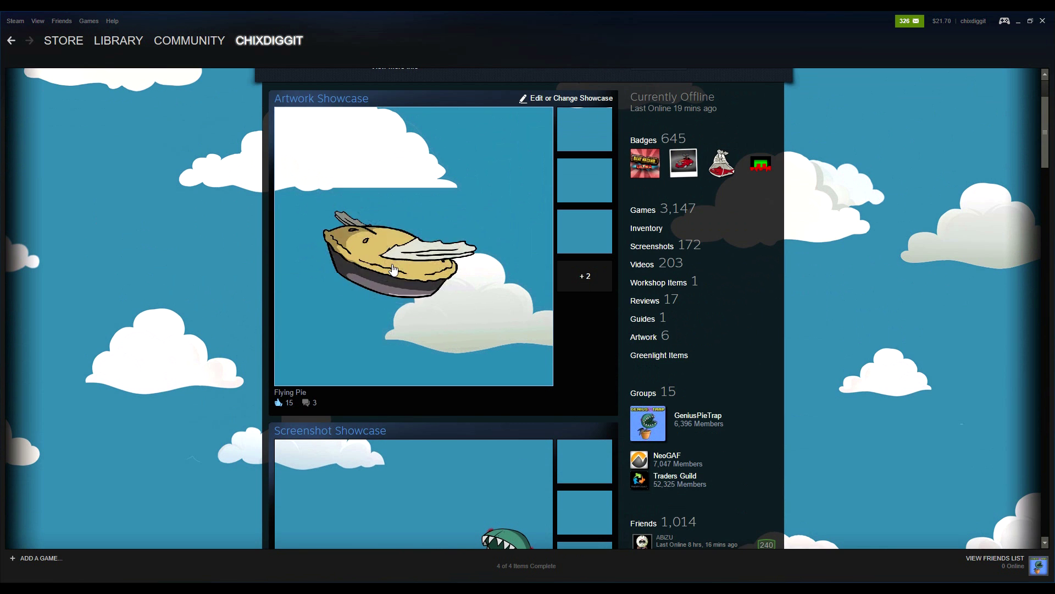
scroll(388, 271, up, 2)
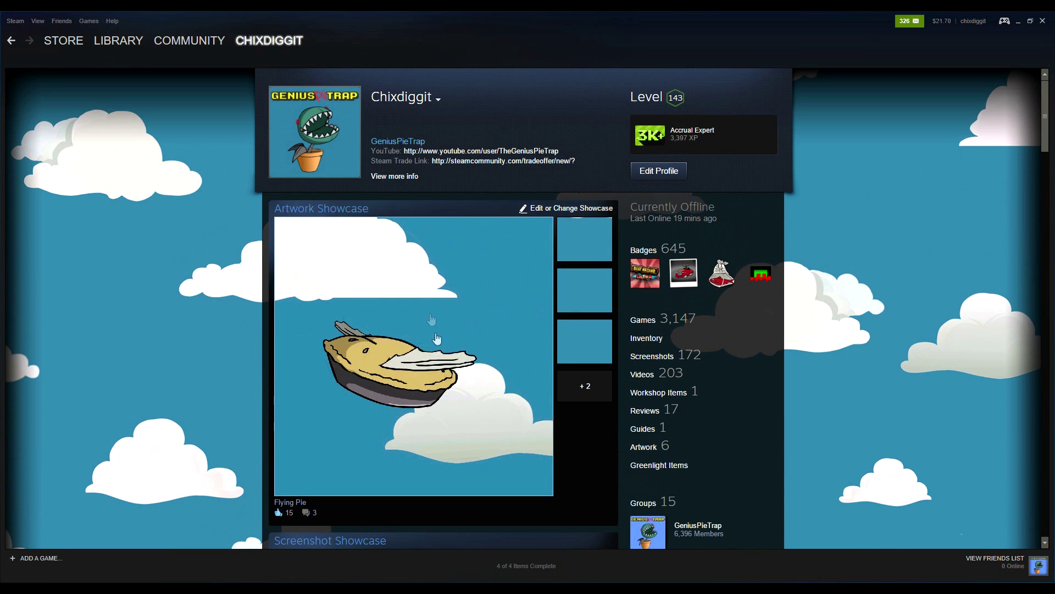
scroll(445, 363, down, 2)
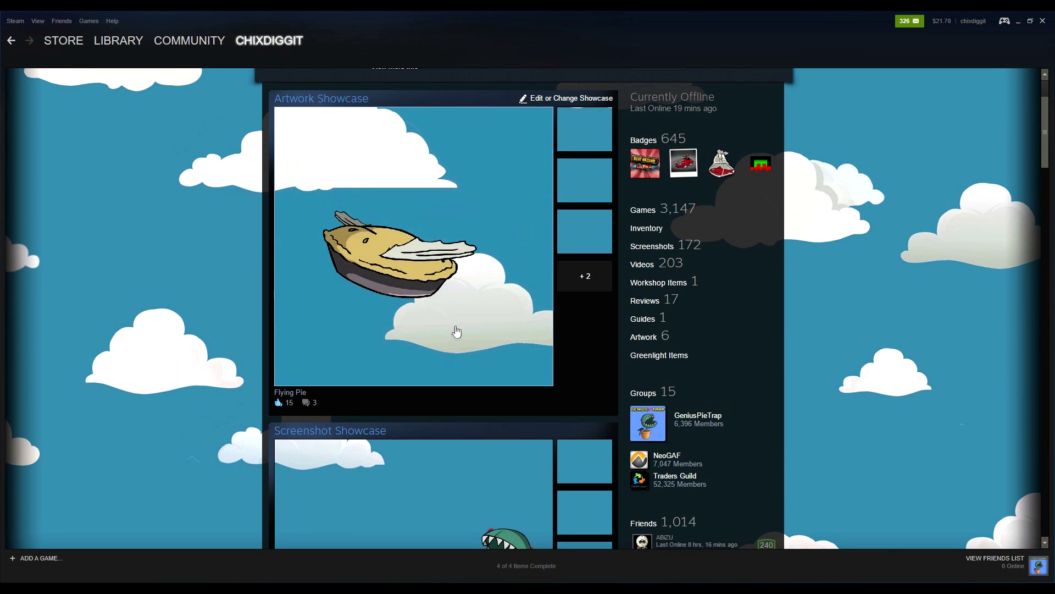
scroll(449, 356, down, 2)
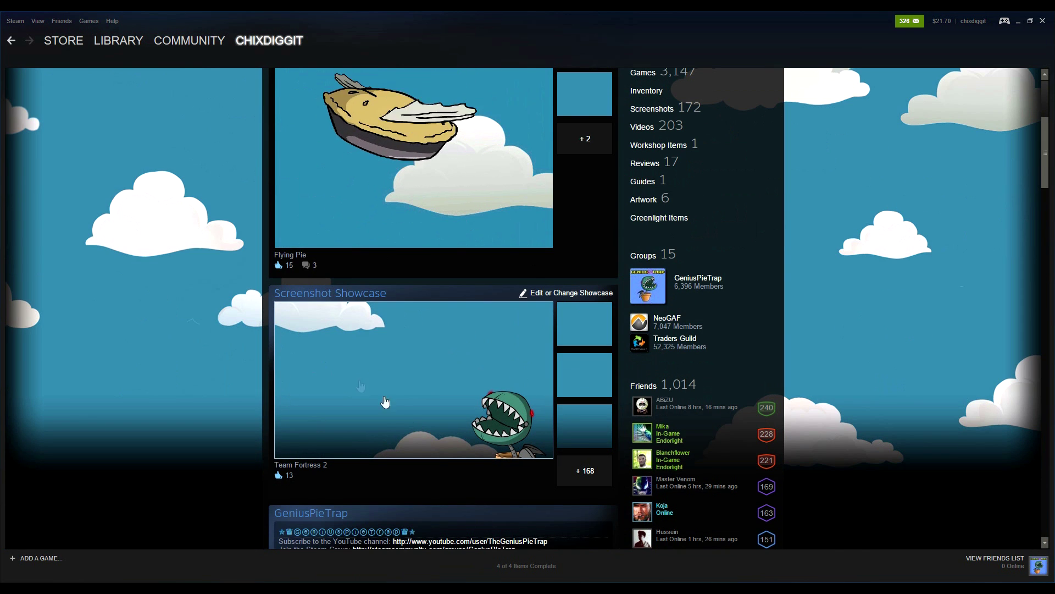
scroll(457, 448, up, 4)
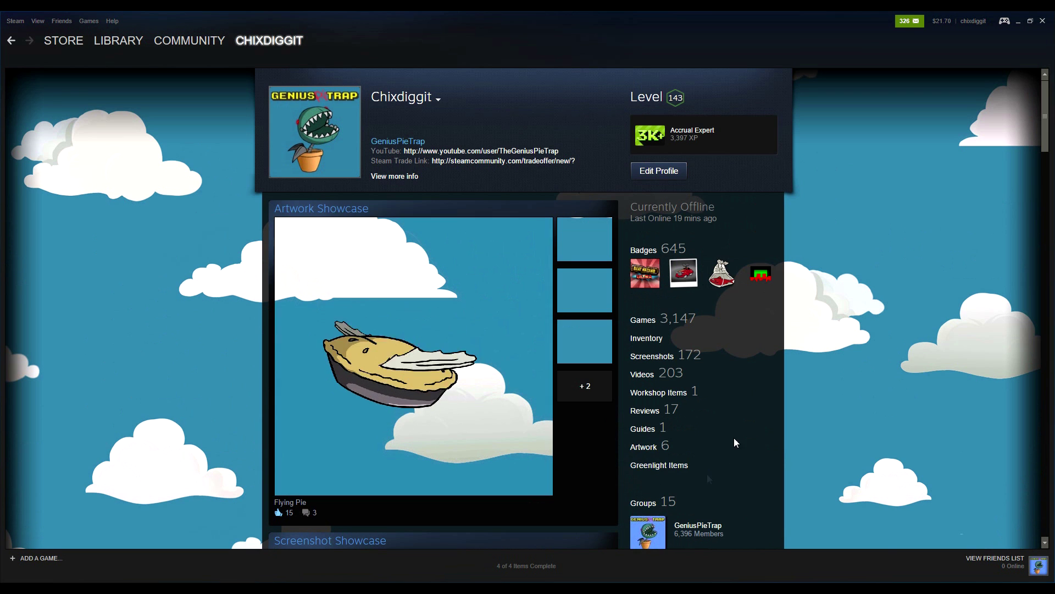
click(644, 450)
Step: Start a new artwork upload marked Not Game Specific
scroll(588, 261, down, 2)
scroll(585, 263, up, 2)
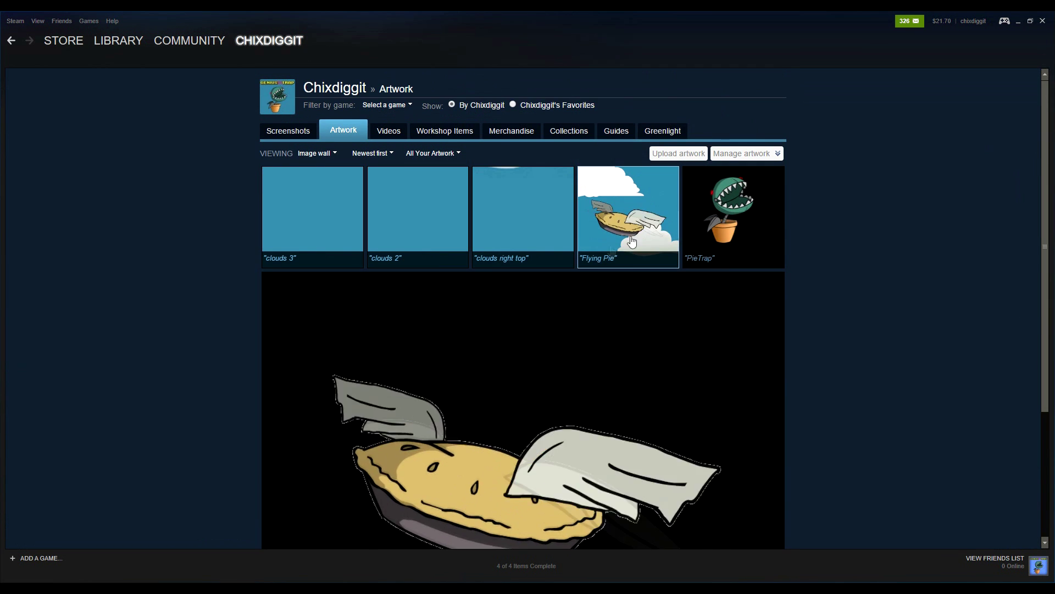
click(667, 154)
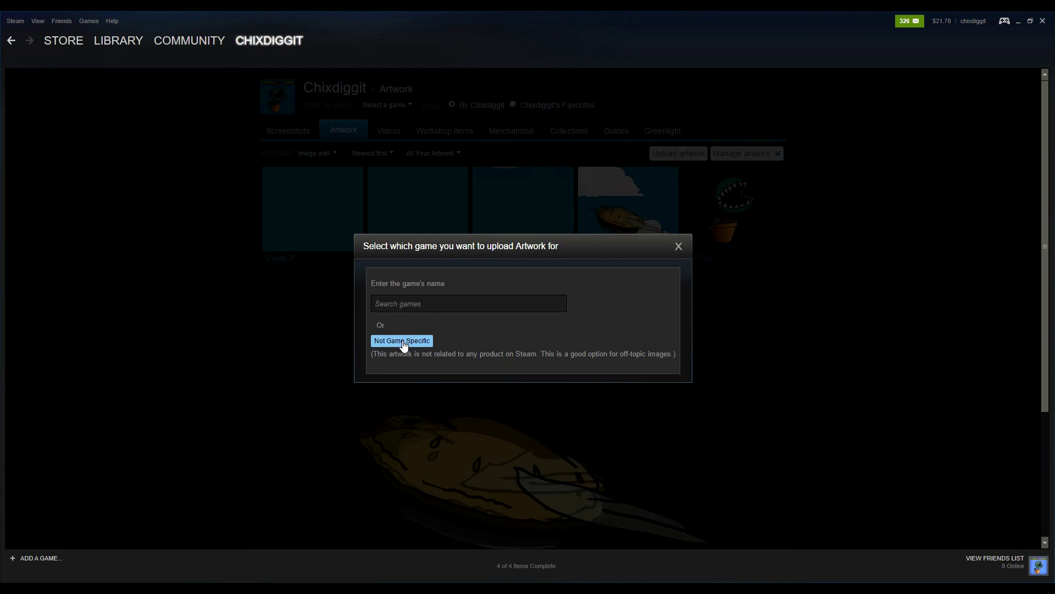
click(403, 341)
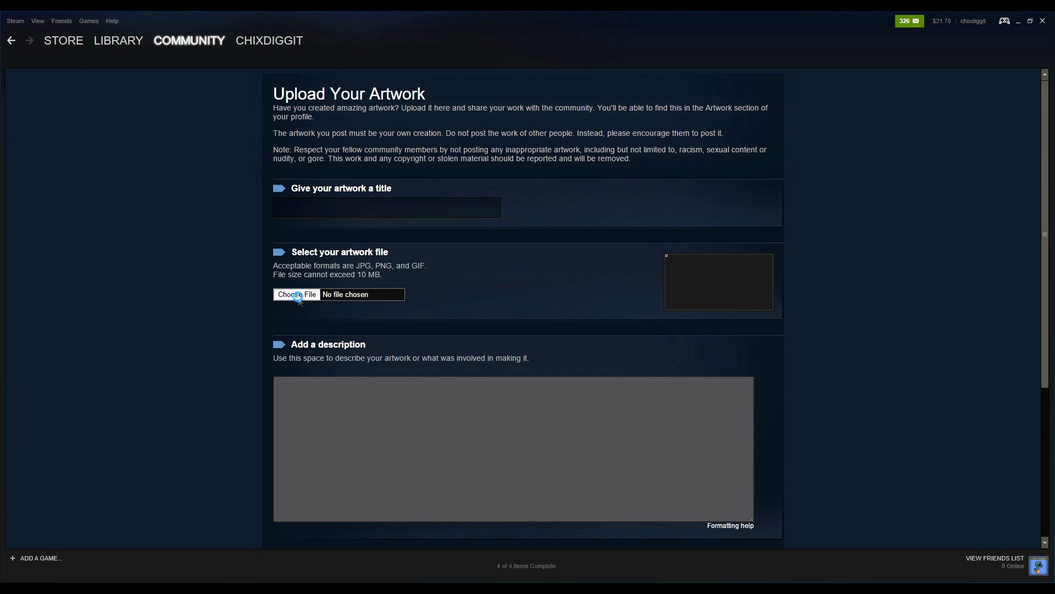
Step: Attach artwork_center from Desktop\background and submit it as public artwork 'center'
click(297, 295)
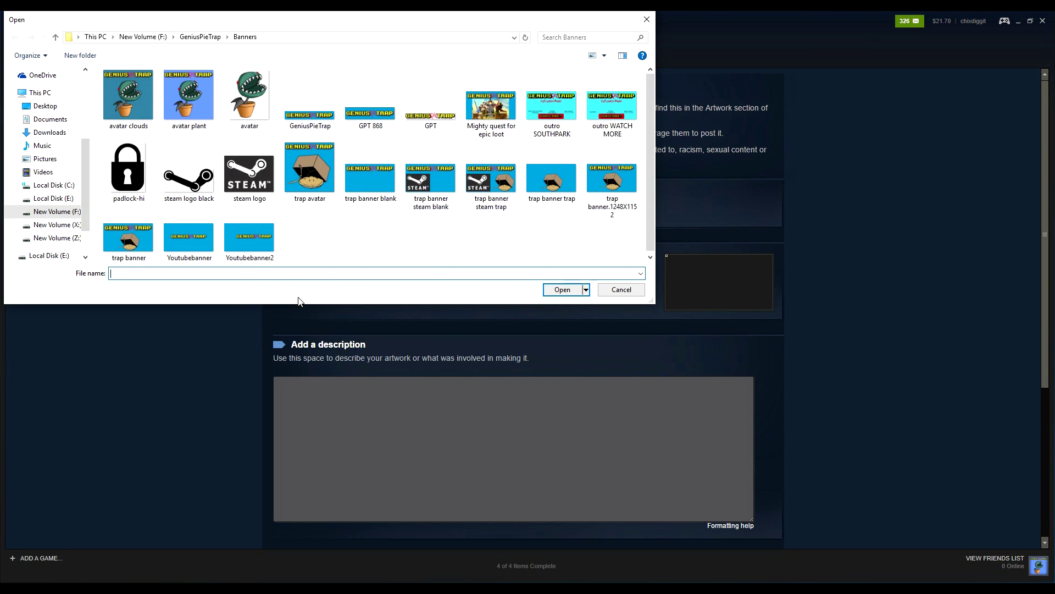
click(46, 107)
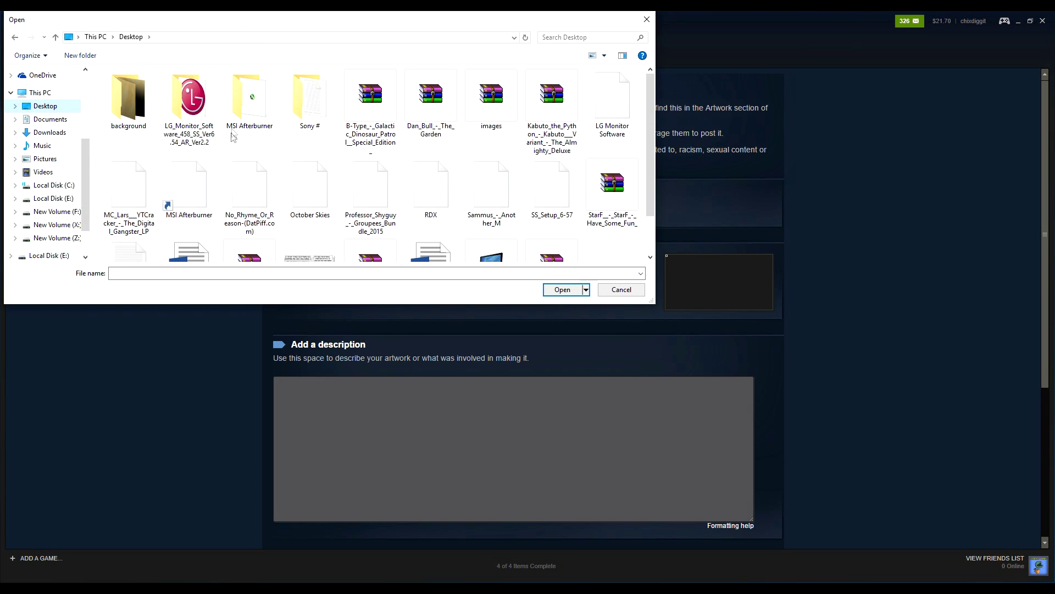
double_click(144, 117)
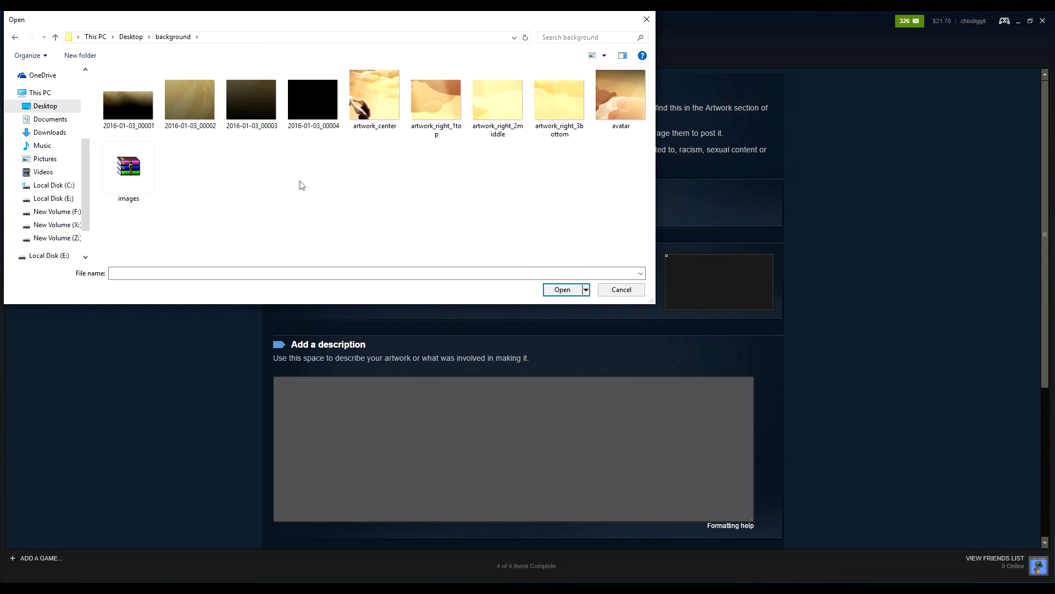
click(374, 102)
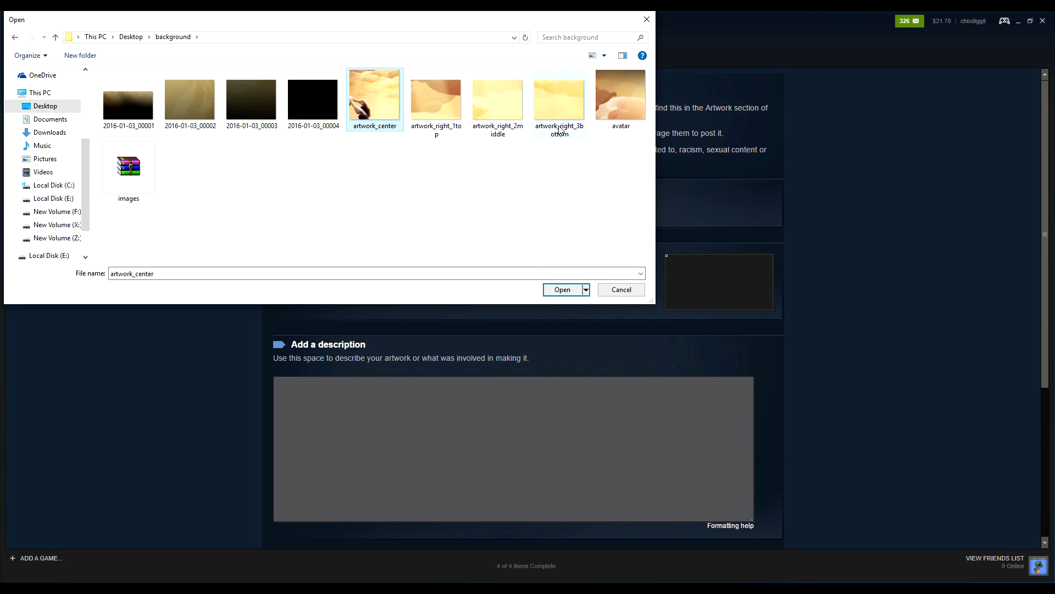
key(Return)
click(316, 204)
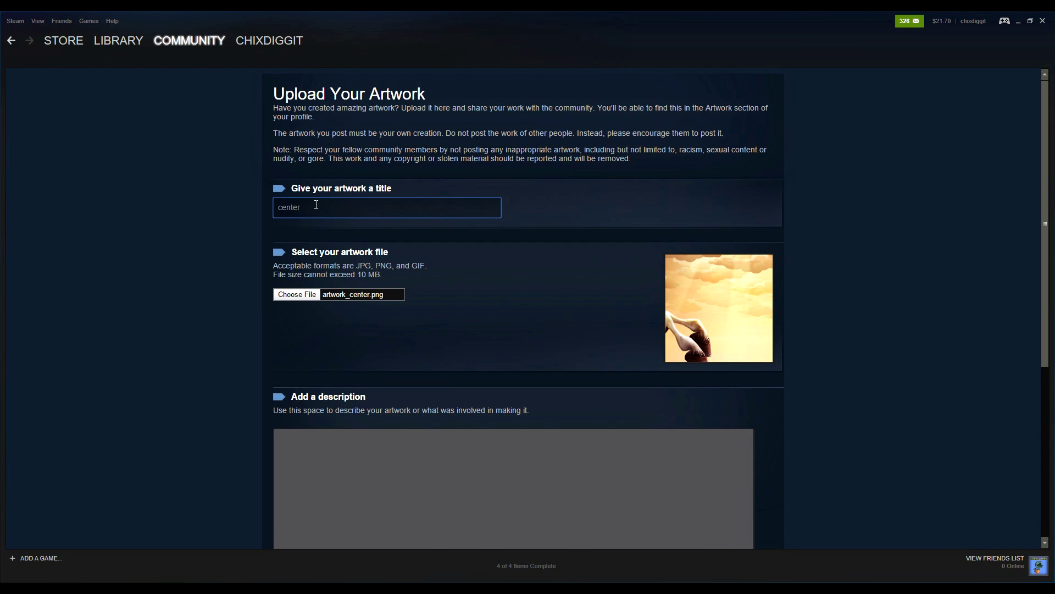
scroll(410, 347, down, 5)
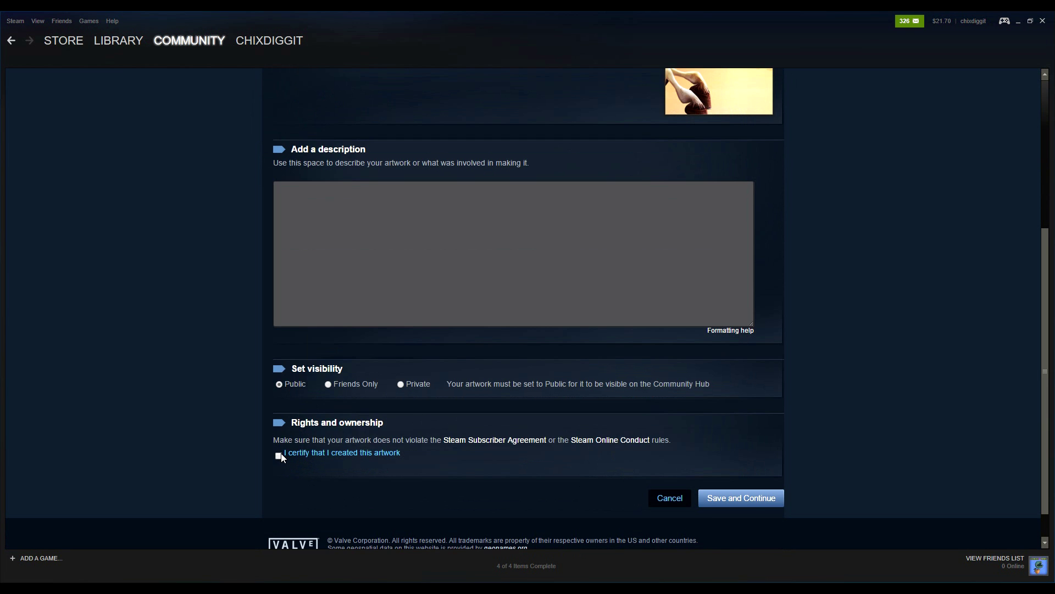
click(741, 503)
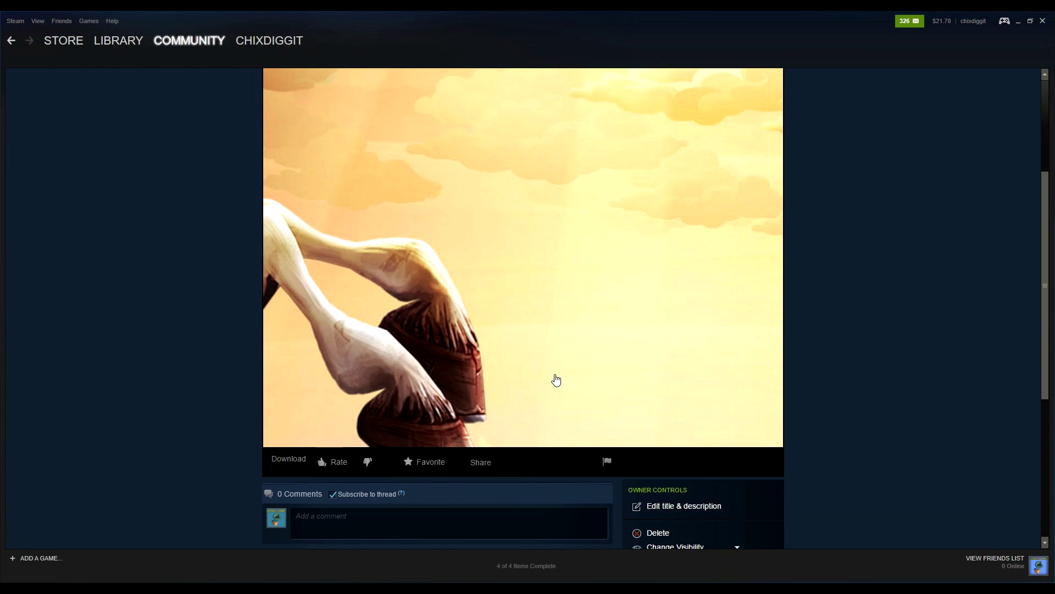
Step: Upload artwork_right_1top as a new artwork titled 'top'
scroll(557, 378, down, 2)
scroll(556, 372, up, 3)
scroll(543, 362, down, 8)
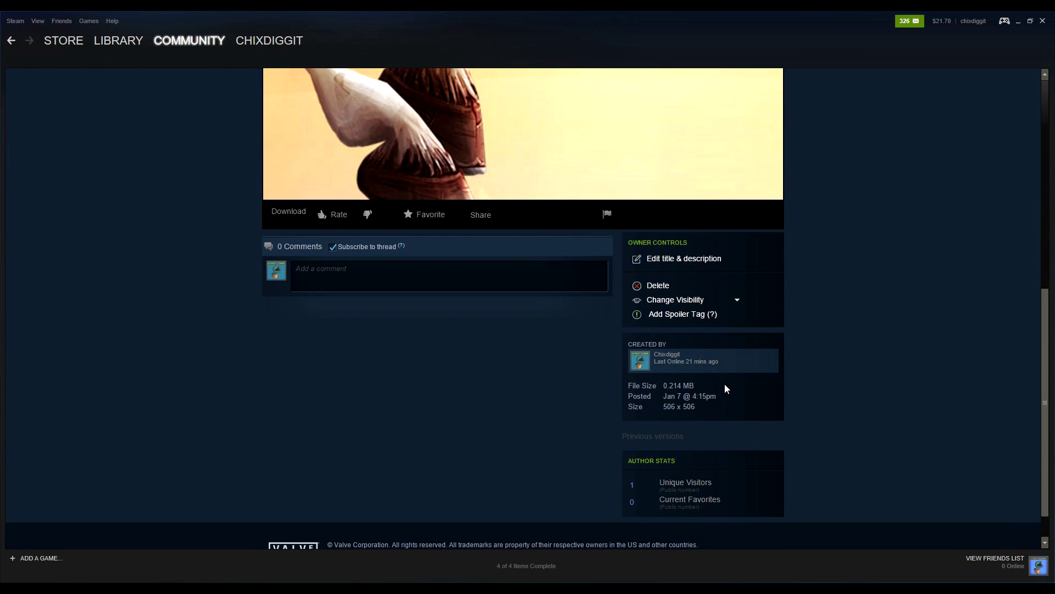
scroll(723, 389, up, 8)
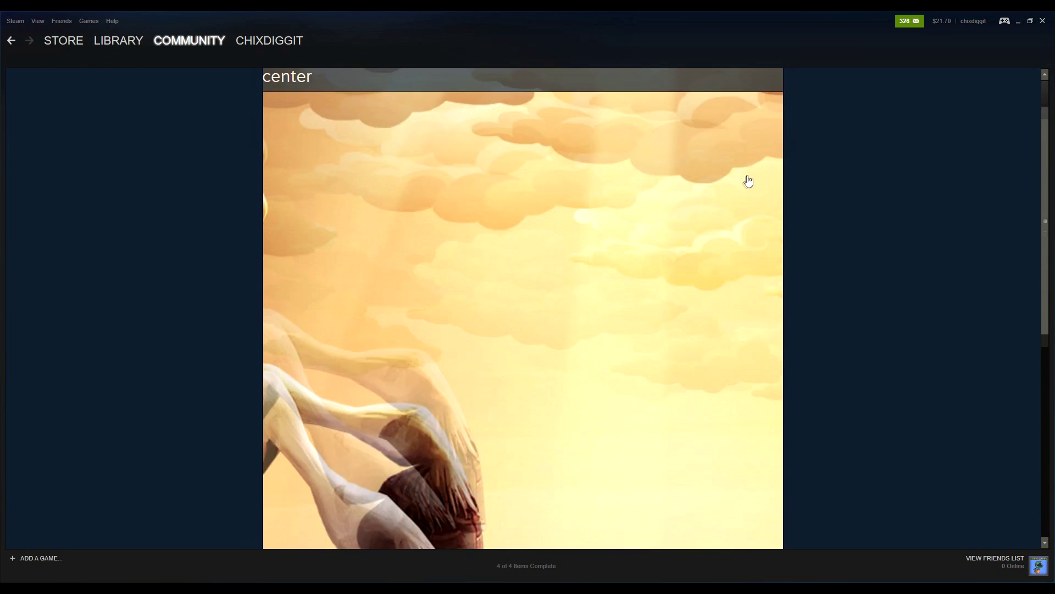
click(11, 41)
click(296, 295)
click(436, 99)
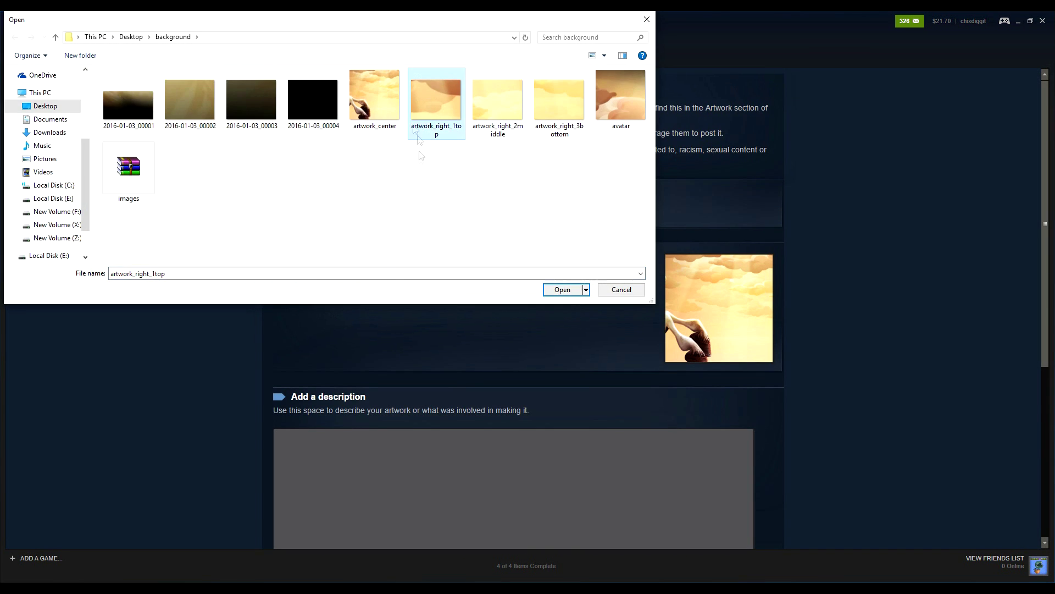
click(572, 289)
double_click(287, 207)
text(top)
scroll(222, 202, down, 4)
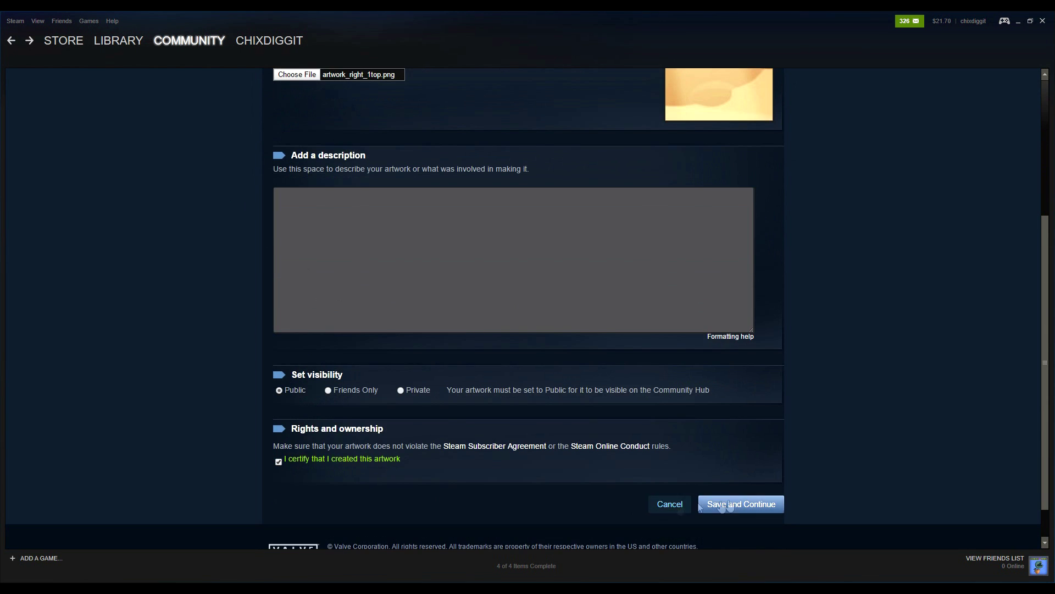
click(730, 504)
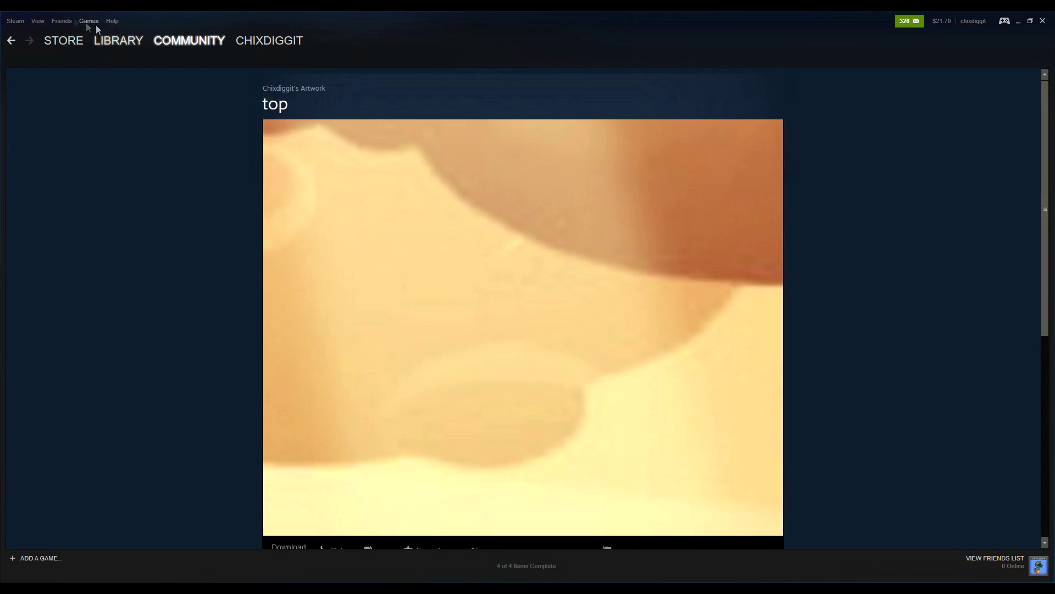
Step: Upload artwork_right_2middle as a new artwork titled 'middle'
click(11, 40)
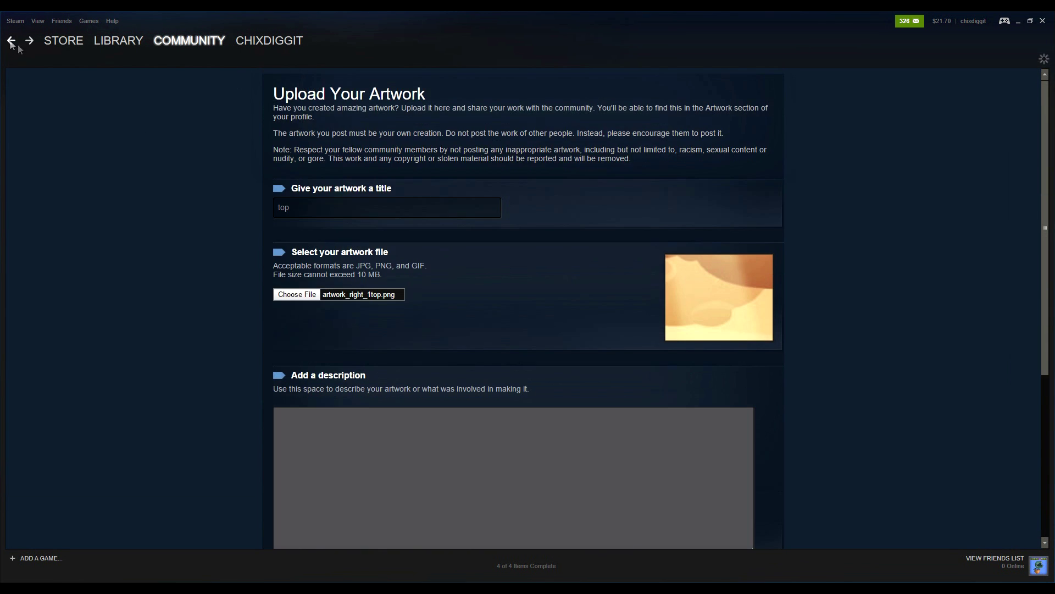
click(296, 294)
click(497, 100)
click(562, 289)
double_click(287, 207)
text(middle)
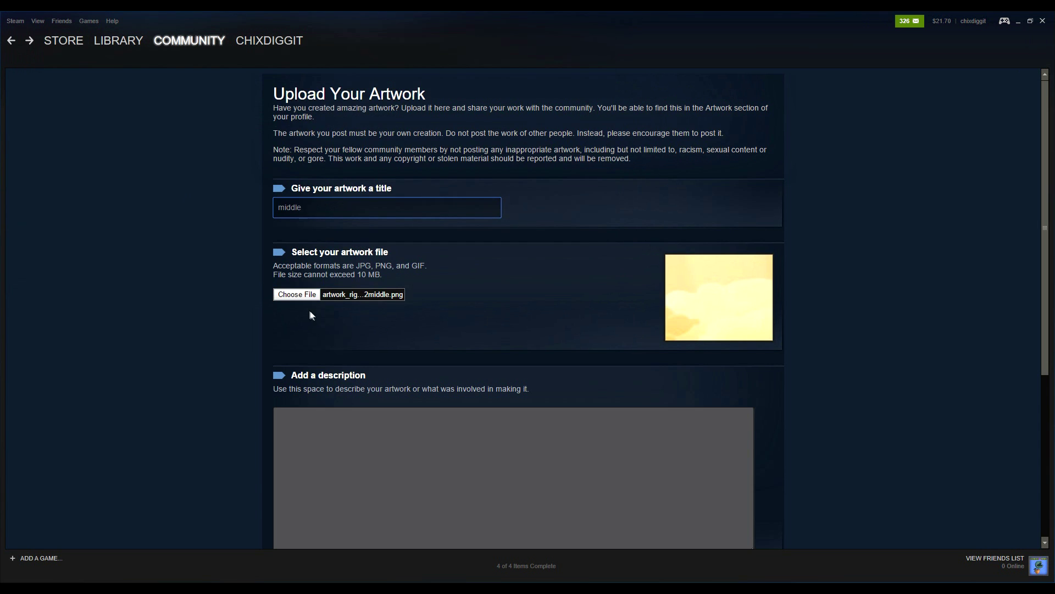
scroll(309, 309, down, 3)
scroll(383, 431, down, 3)
click(748, 460)
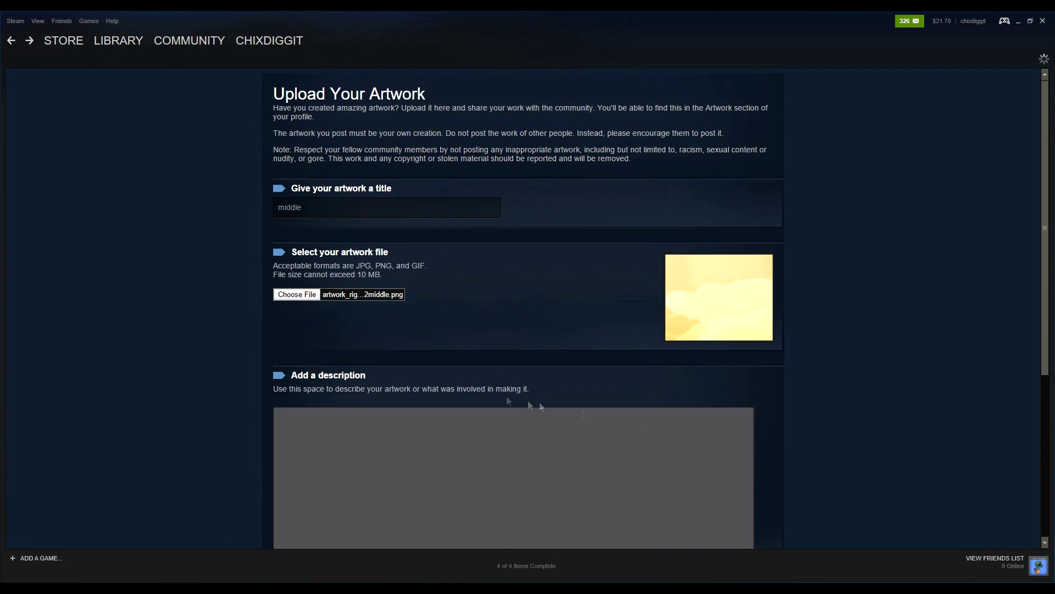
Step: Upload artwork_right_3bottom as a new artwork titled 'bottom'
key(alt+Left)
click(296, 295)
click(559, 105)
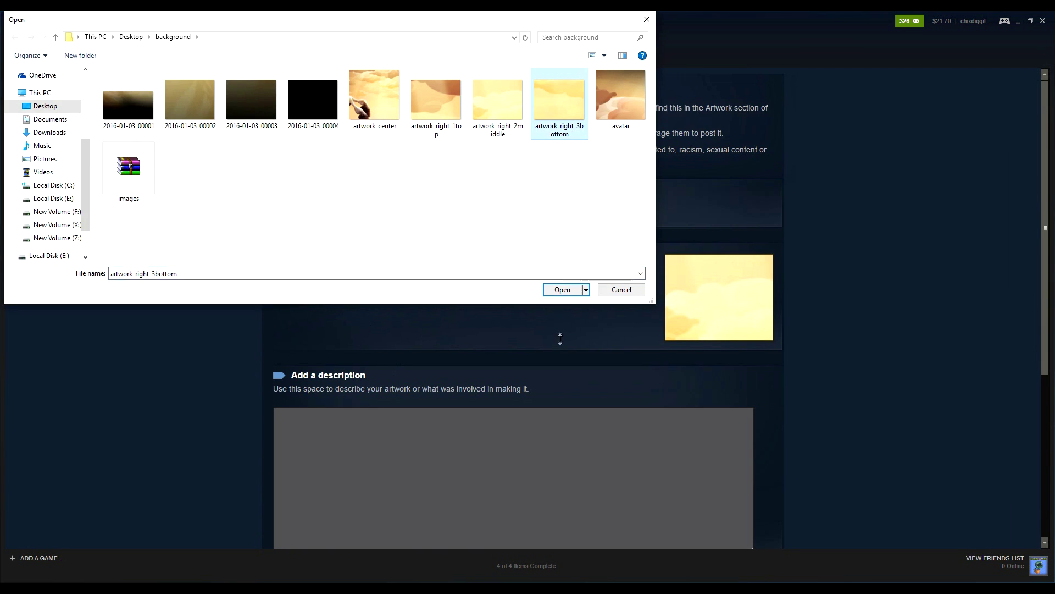
click(562, 289)
double_click(287, 207)
text(bottom)
scroll(320, 424, down, 4)
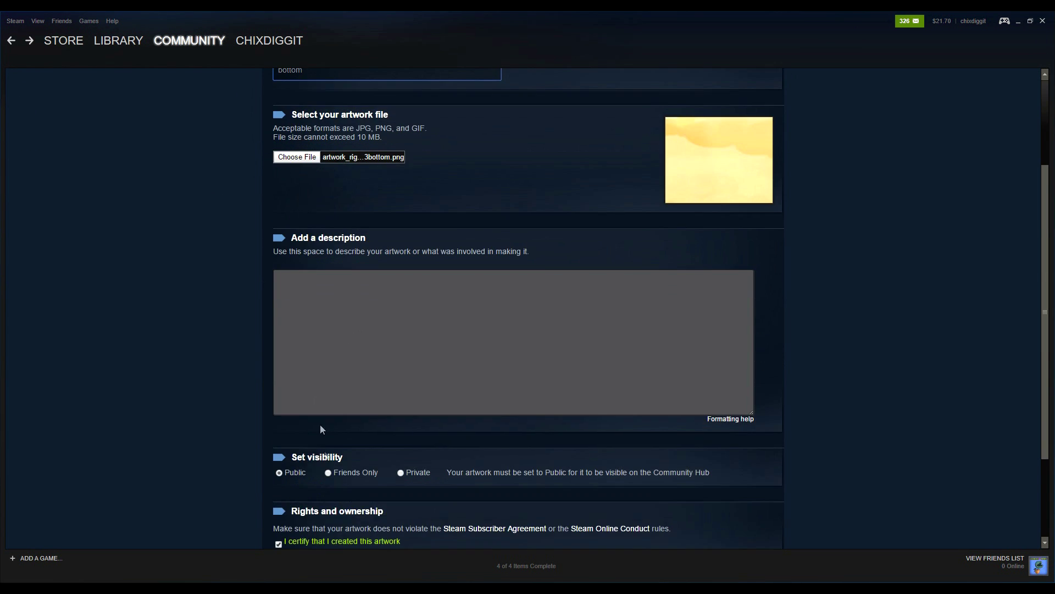
scroll(320, 424, up, 4)
key(Return)
scroll(394, 382, down, 3)
scroll(322, 106, up, 3)
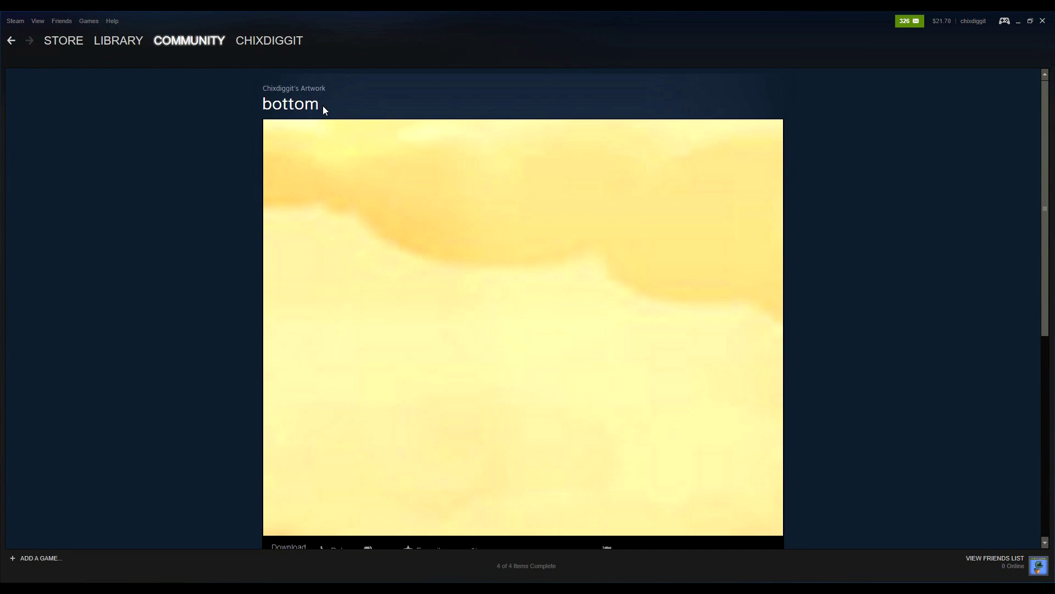
scroll(325, 137, down, 3)
scroll(394, 383, up, 3)
Step: View the bottom, middle, top and center artworks together, then return to the profile page
click(294, 88)
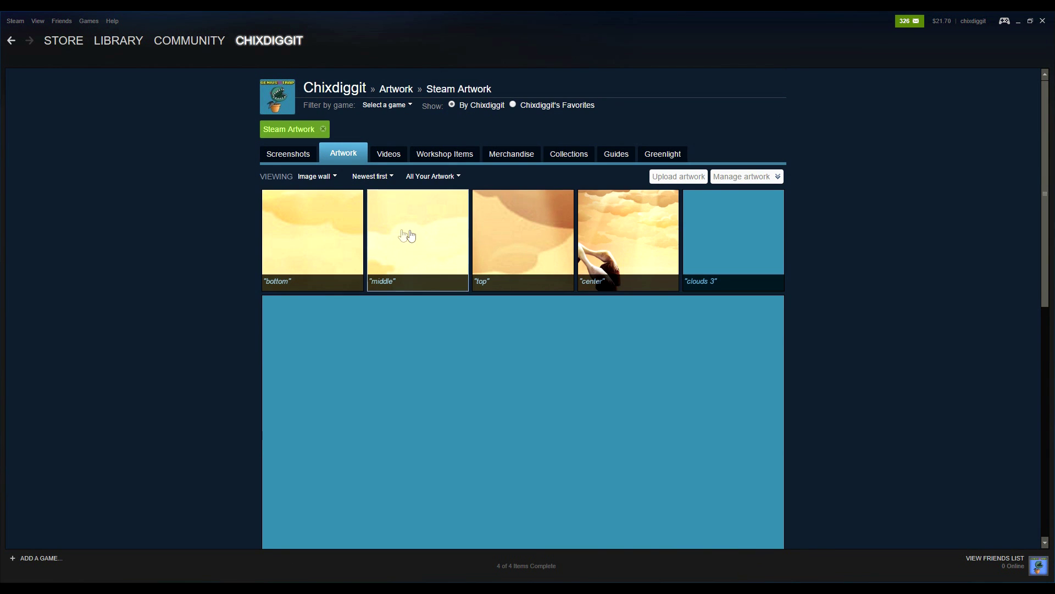
mouse_move(273, 48)
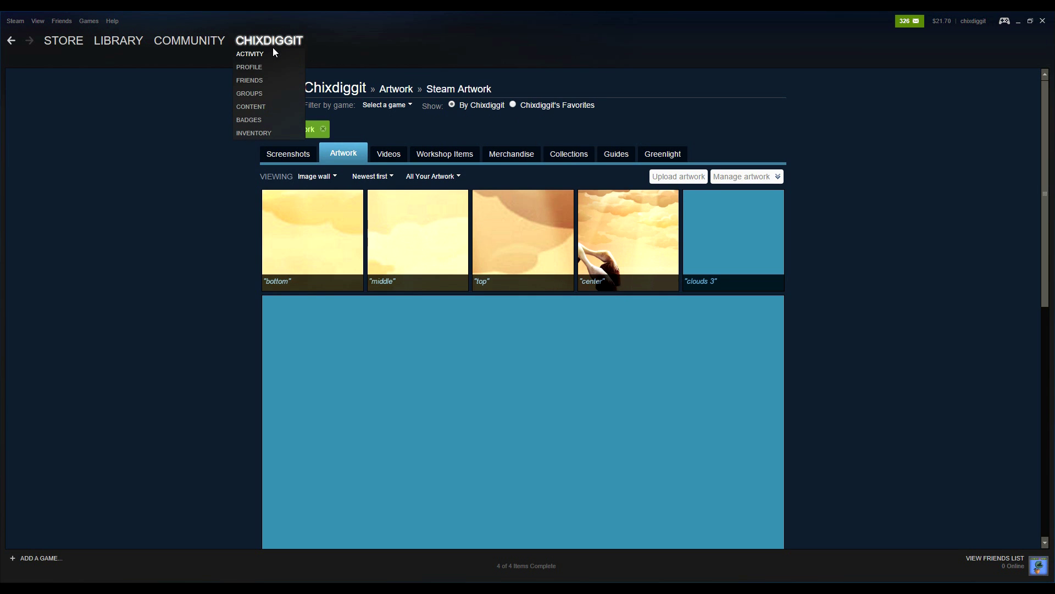
click(254, 65)
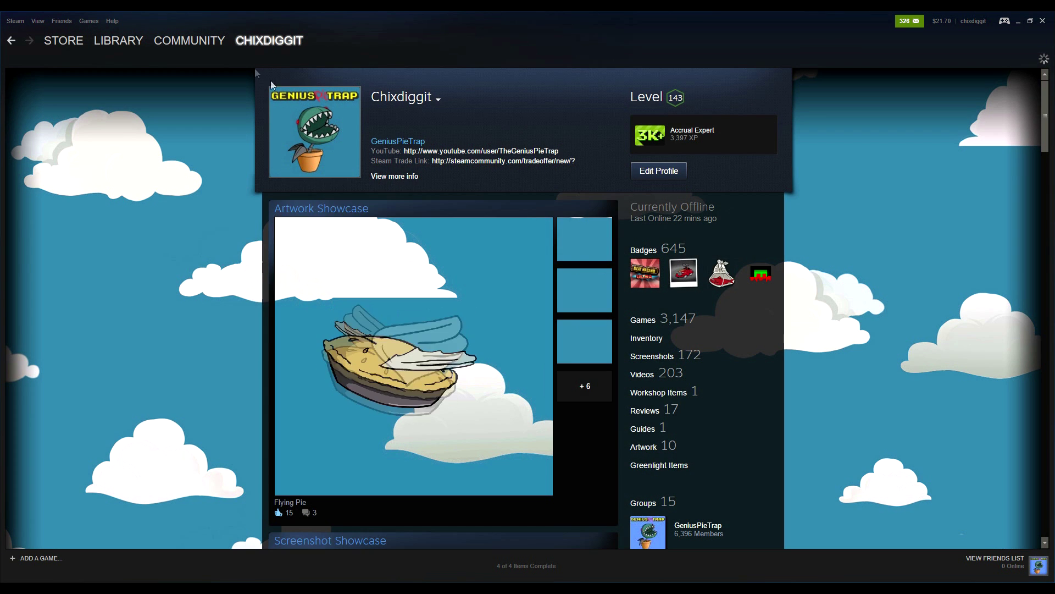
scroll(604, 299, down, 10)
scroll(572, 304, up, 8)
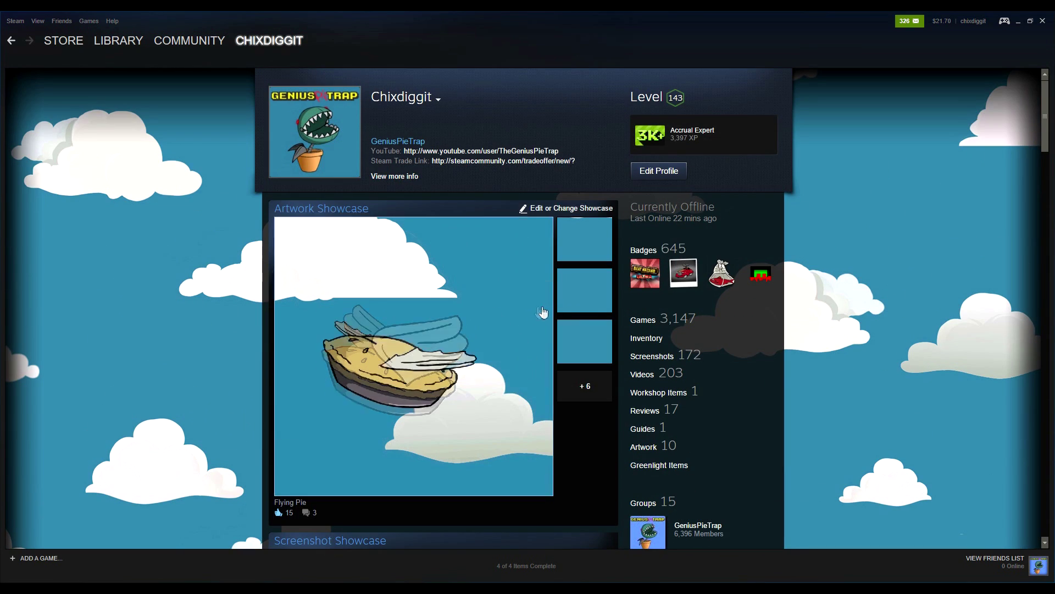
Step: In Edit Profile, select CastleStorm's Mounted Knight vs. Bear Rider as the profile background
click(657, 179)
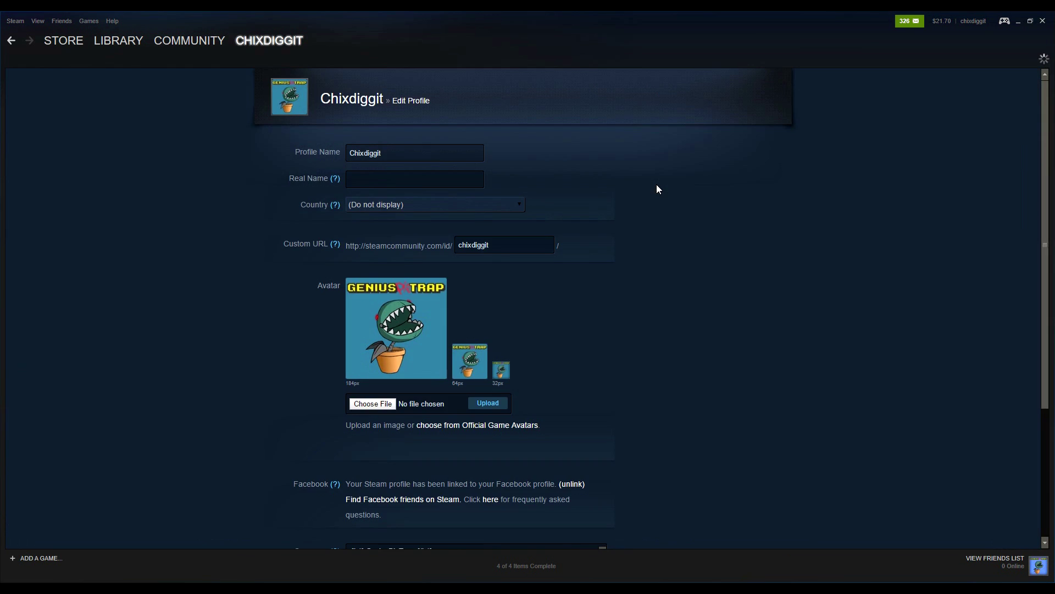
scroll(443, 269, down, 3)
scroll(466, 367, down, 4)
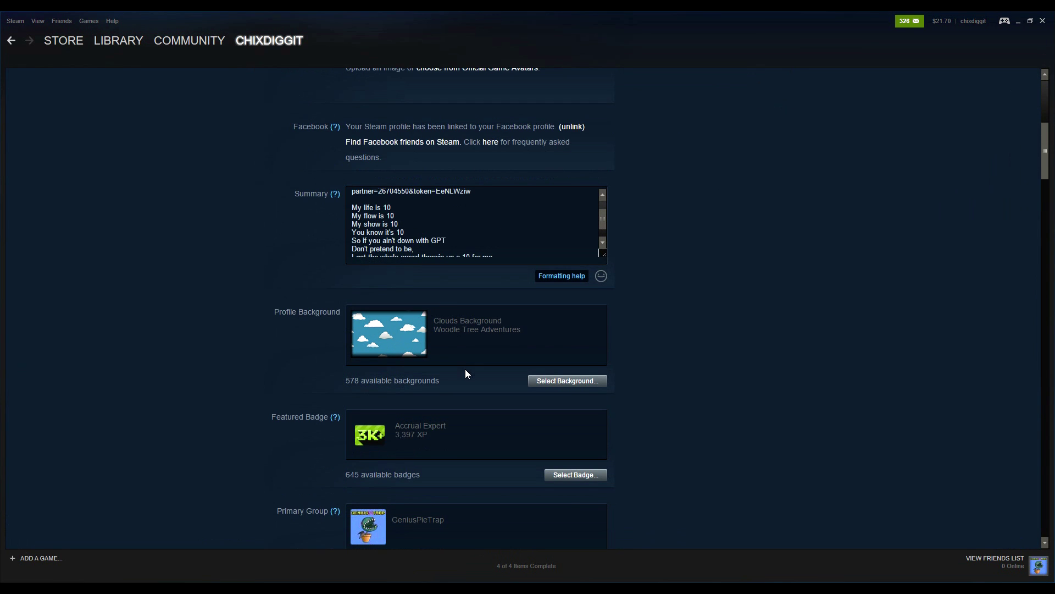
click(569, 385)
scroll(511, 348, down, 6)
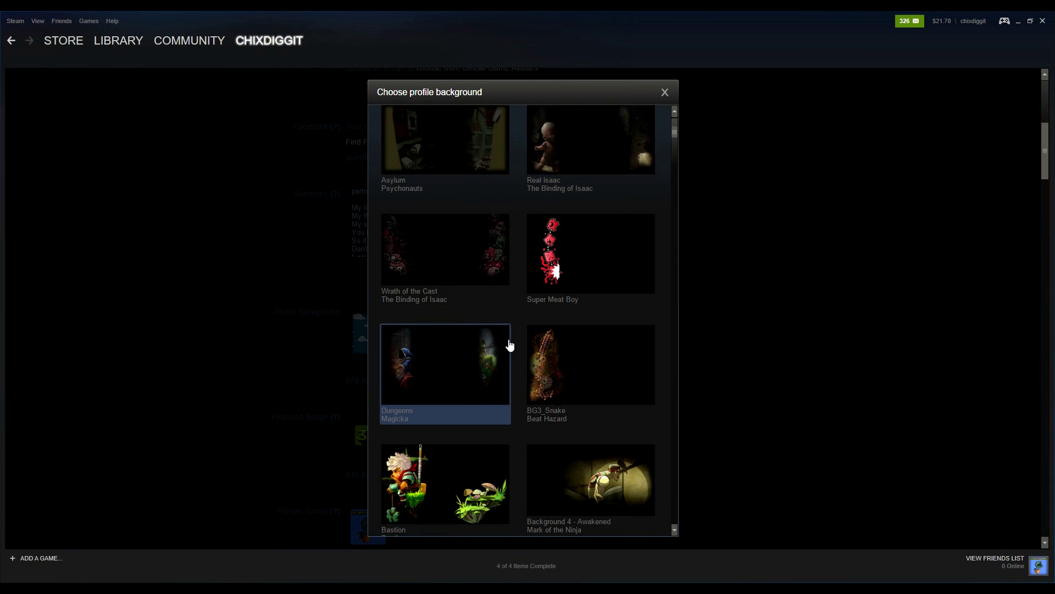
scroll(510, 345, down, 8)
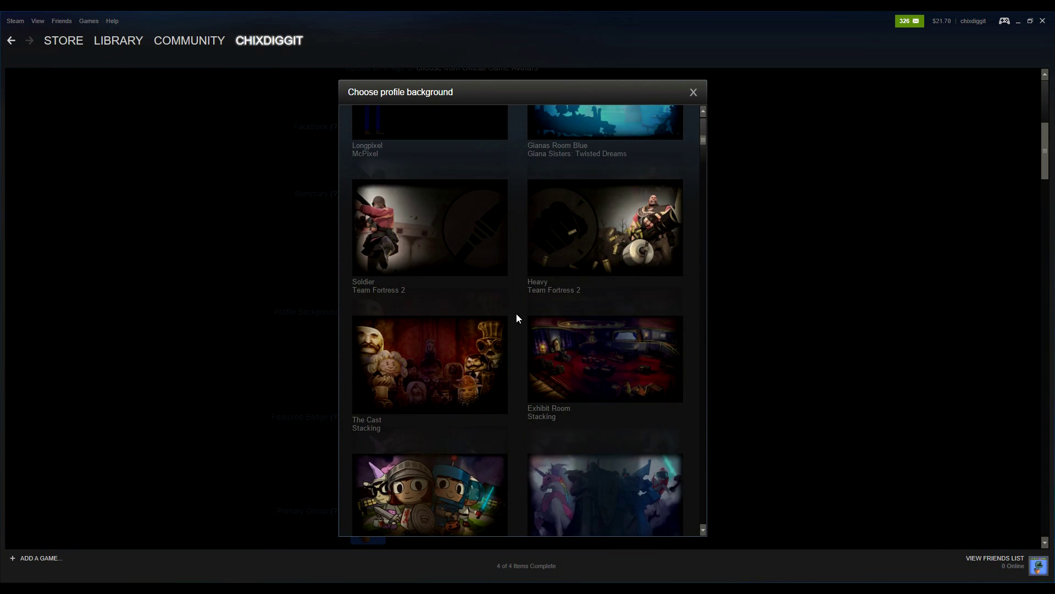
scroll(516, 313, down, 5)
click(410, 325)
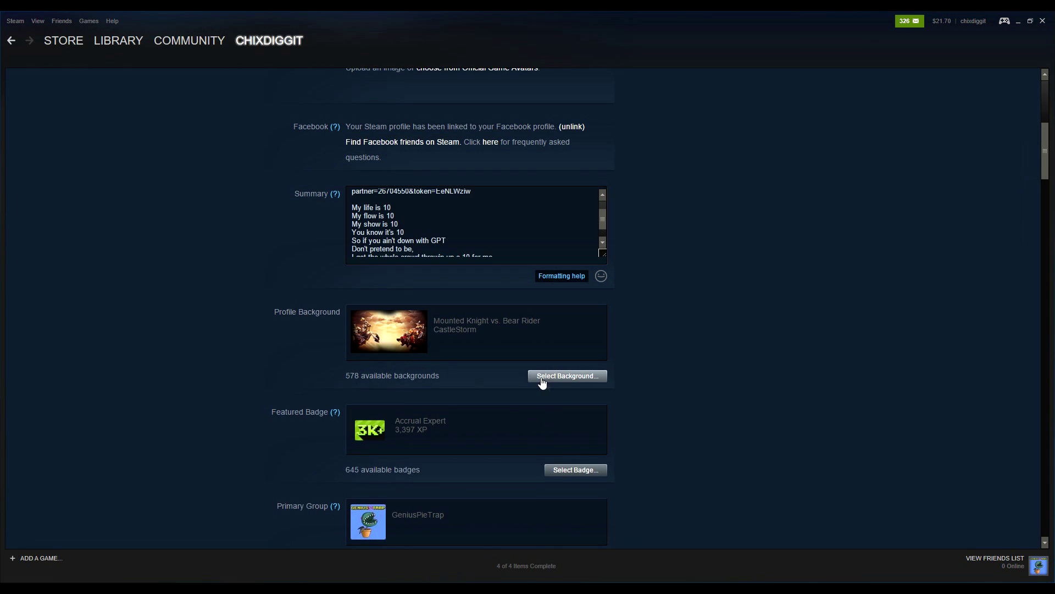
scroll(533, 372, down, 7)
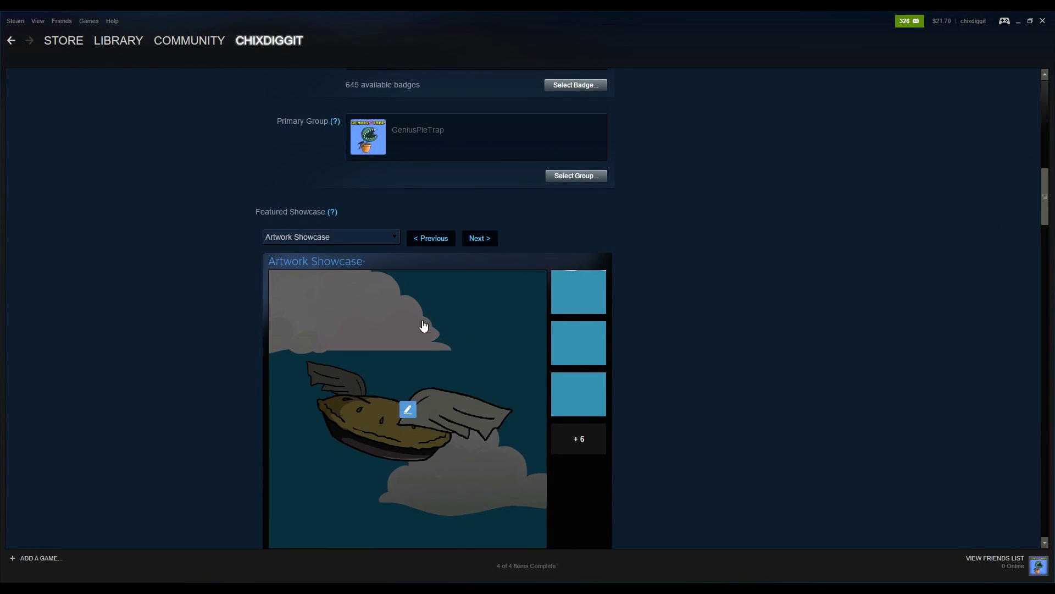
Step: Feature the center artwork as the Artwork Showcase's main image
scroll(417, 265, up, 2)
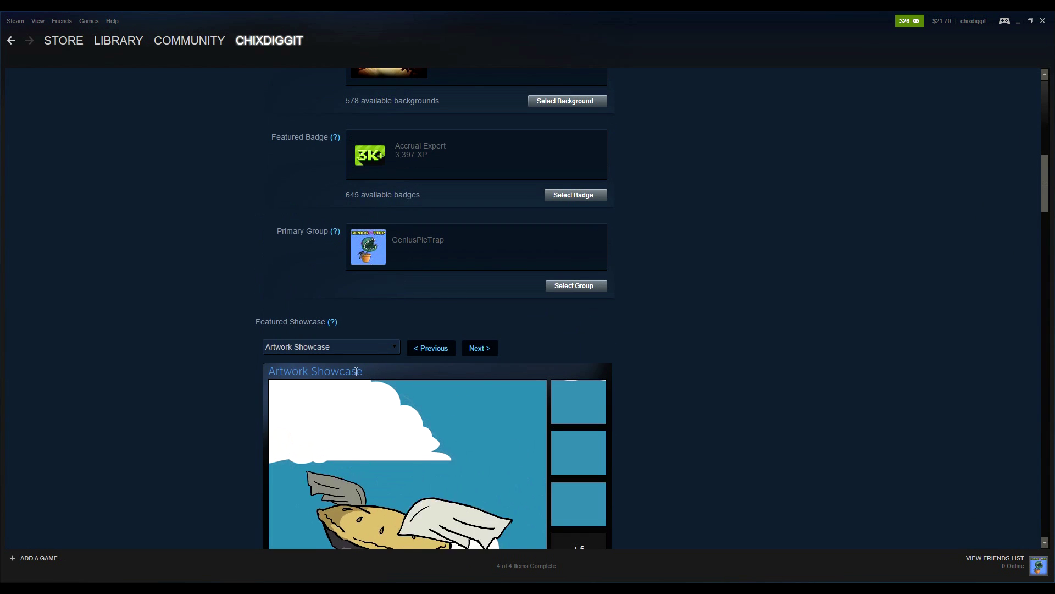
scroll(387, 396, down, 2)
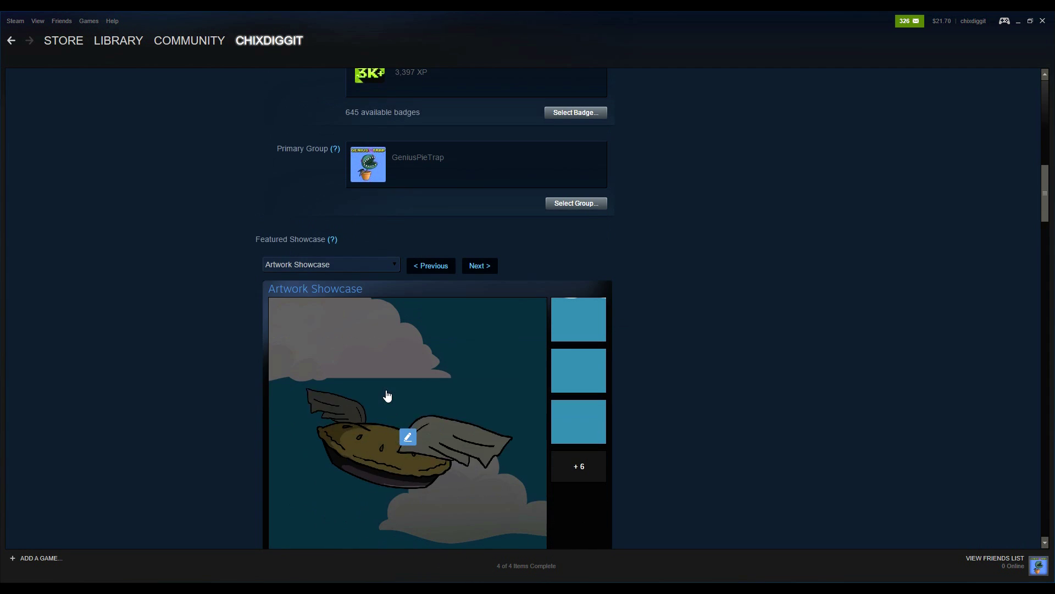
click(407, 436)
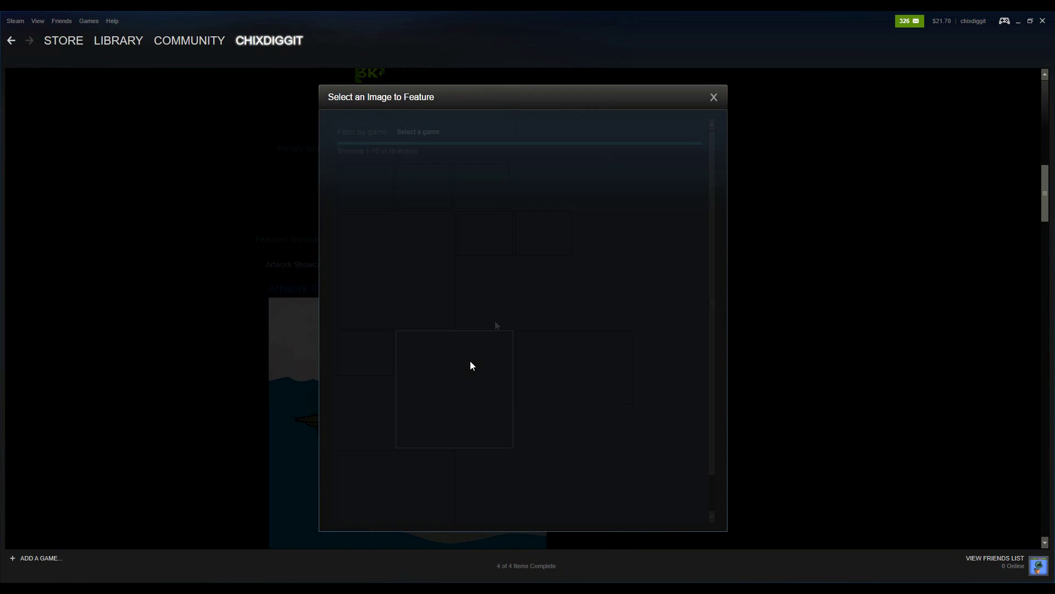
click(400, 255)
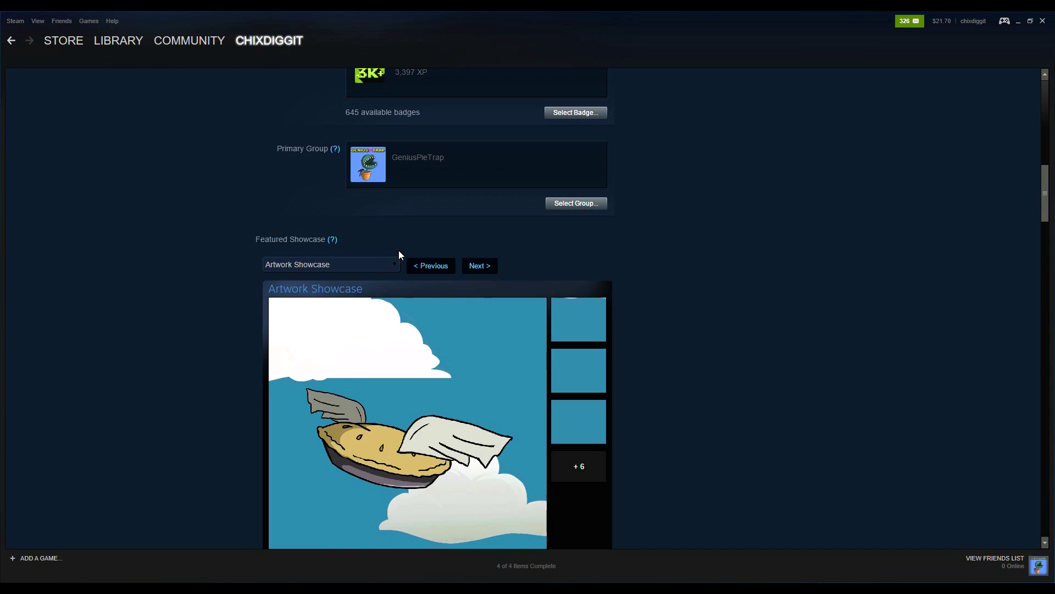
click(417, 311)
click(482, 188)
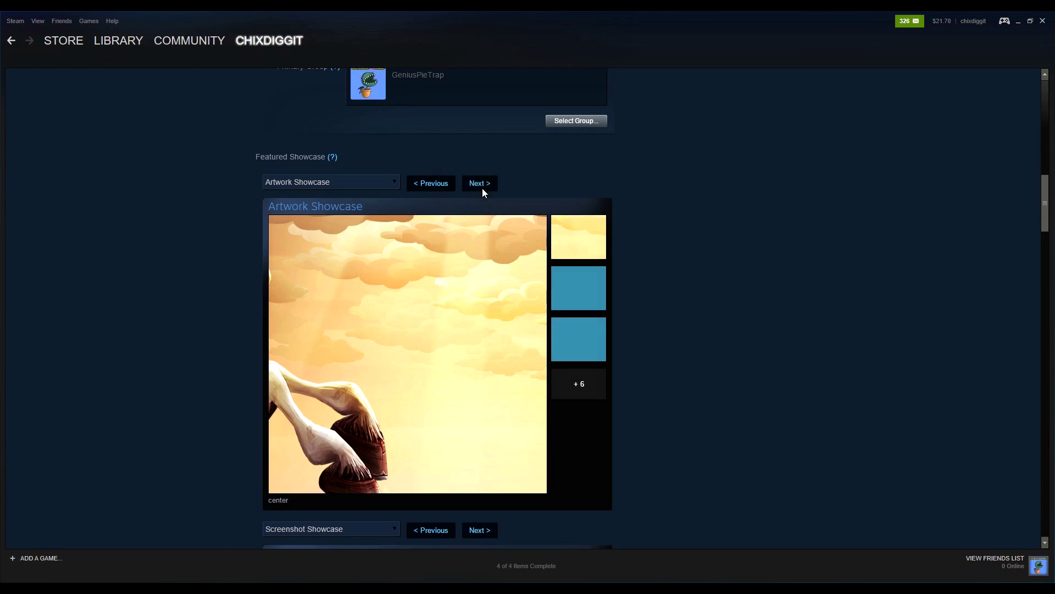
Step: Fill the showcase's side slots with the sunset artwork pieces
click(578, 287)
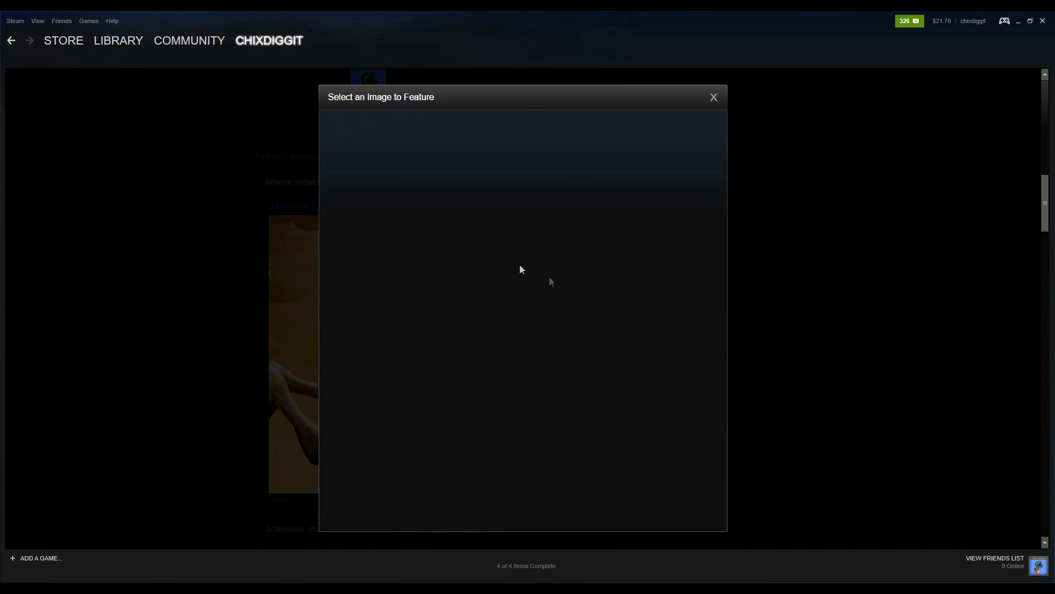
click(415, 191)
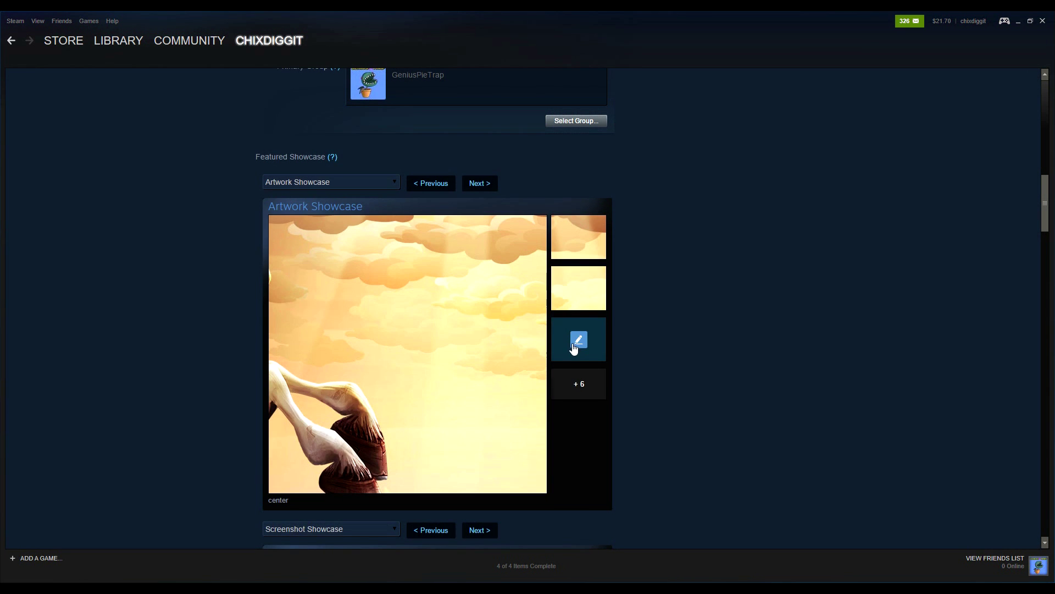
click(575, 335)
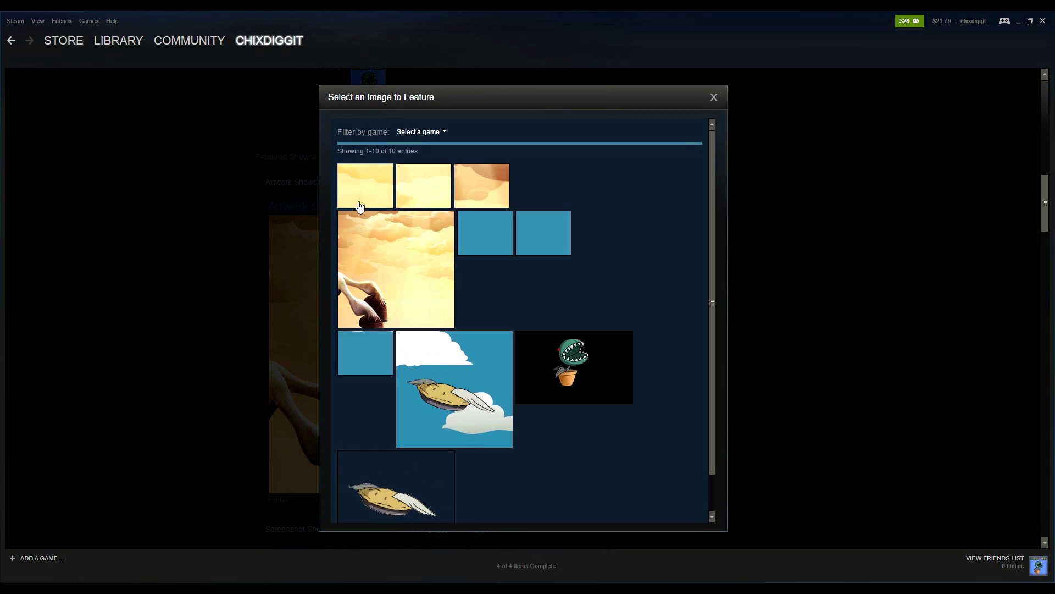
click(369, 203)
scroll(474, 280, down, 5)
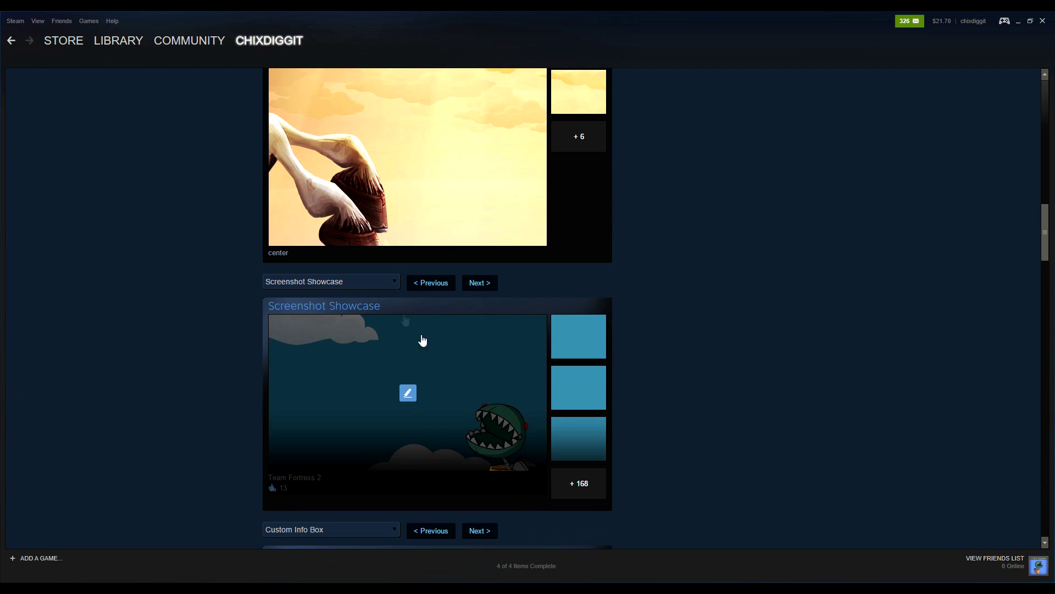
Step: Save all profile changes at the bottom of Edit Profile and return to the profile page
scroll(470, 410, down, 3)
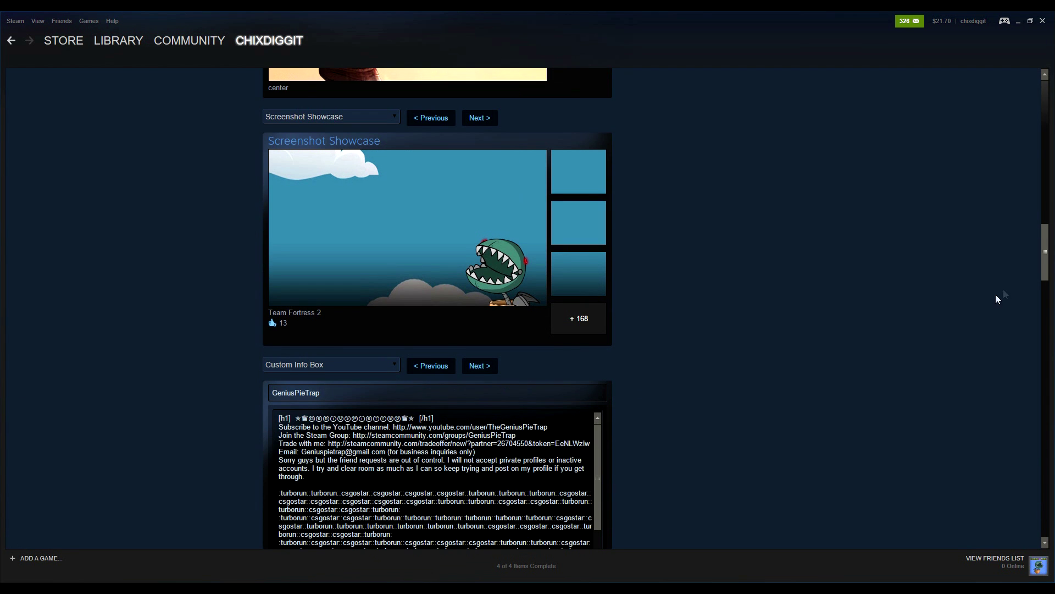
drag(1043, 262, 1035, 521)
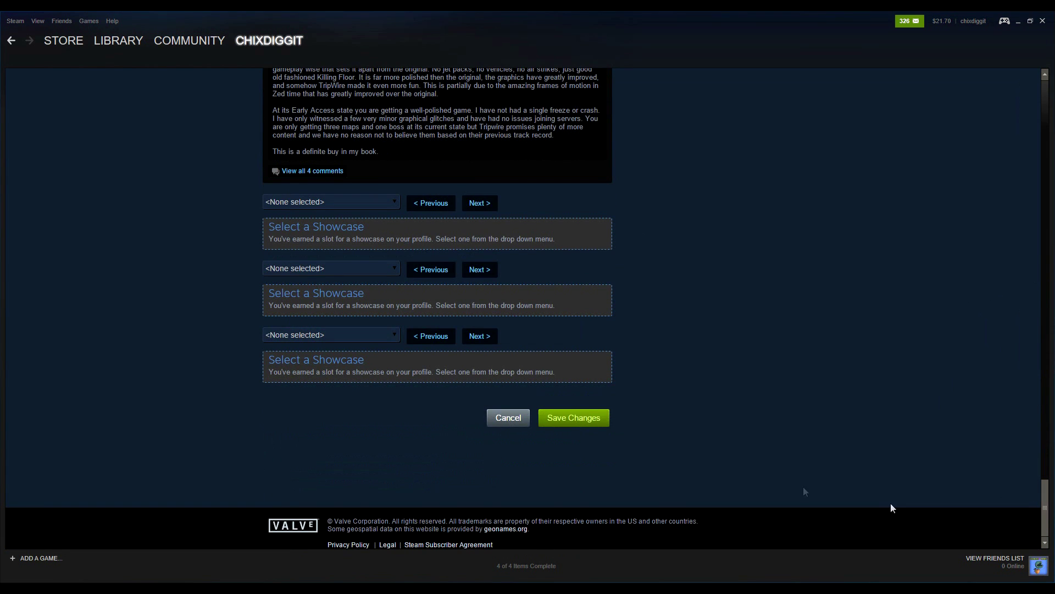
click(574, 419)
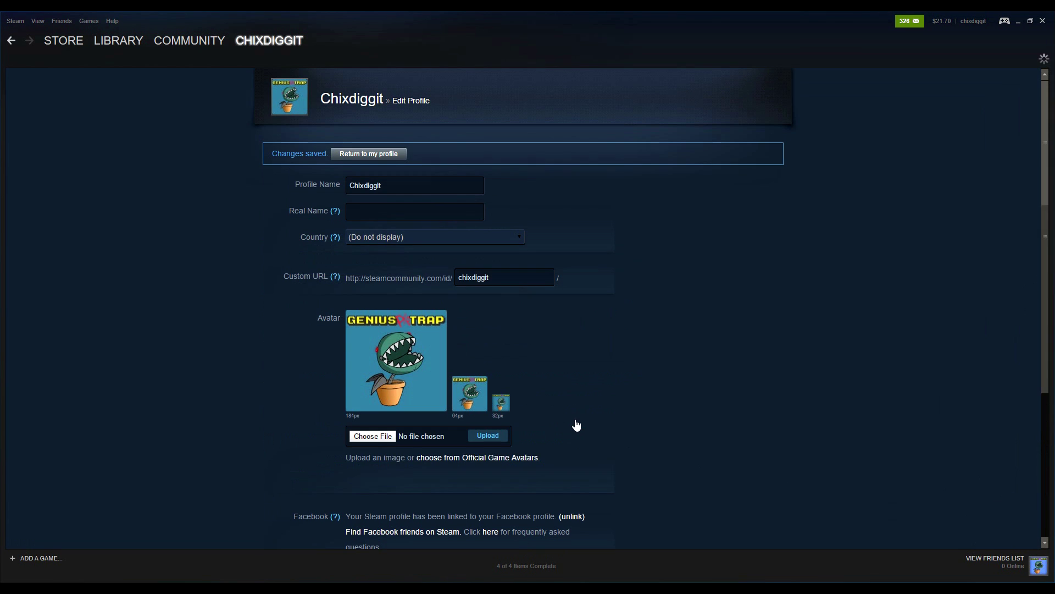
click(372, 155)
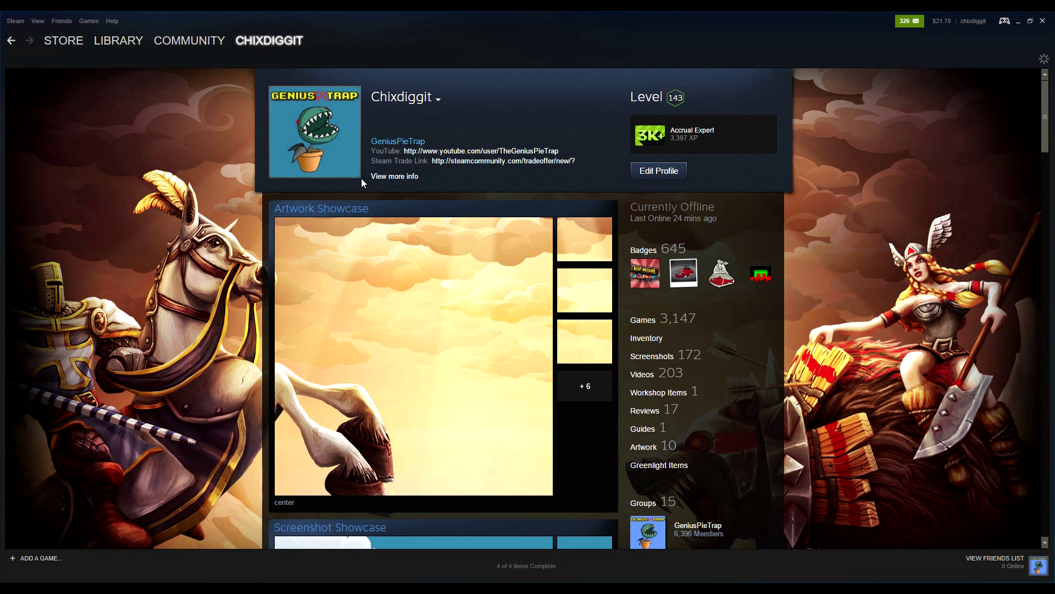
scroll(190, 195, down, 3)
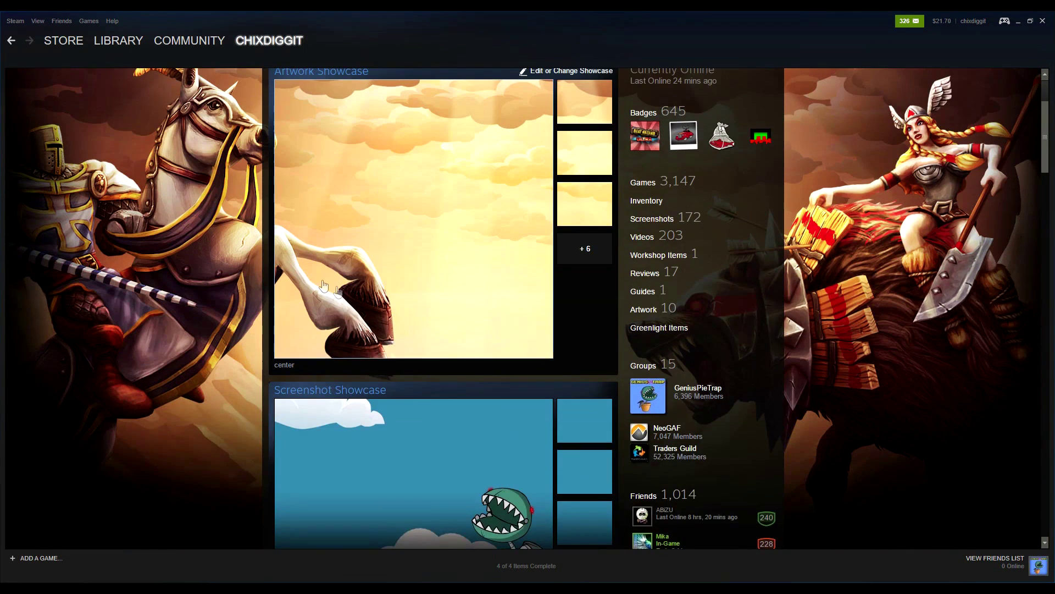
scroll(289, 144, up, 3)
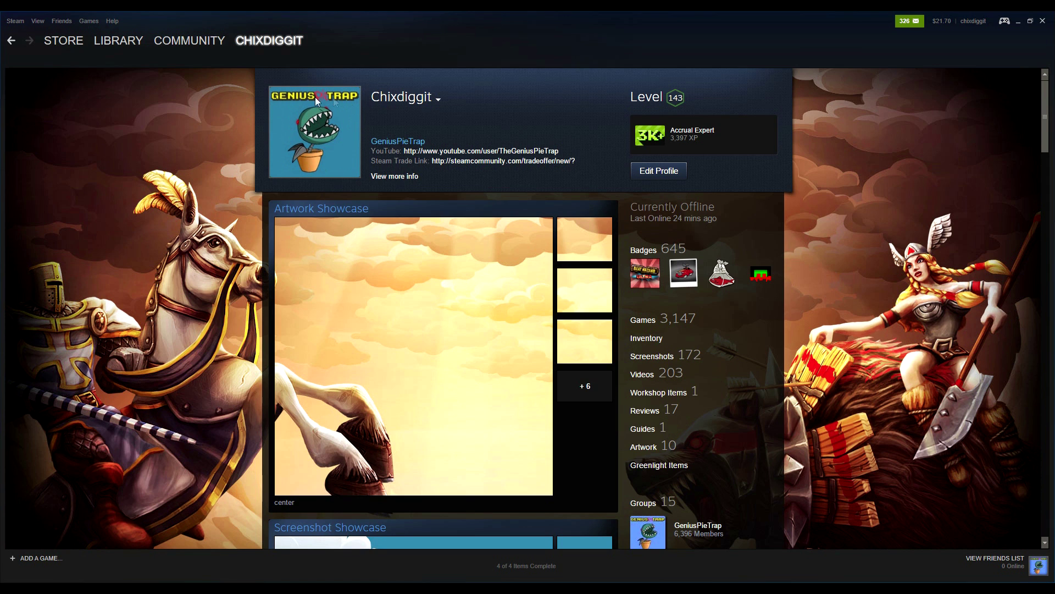
Step: Upload the avatar image from the background folder as the profile avatar, save, and view the profile
click(655, 171)
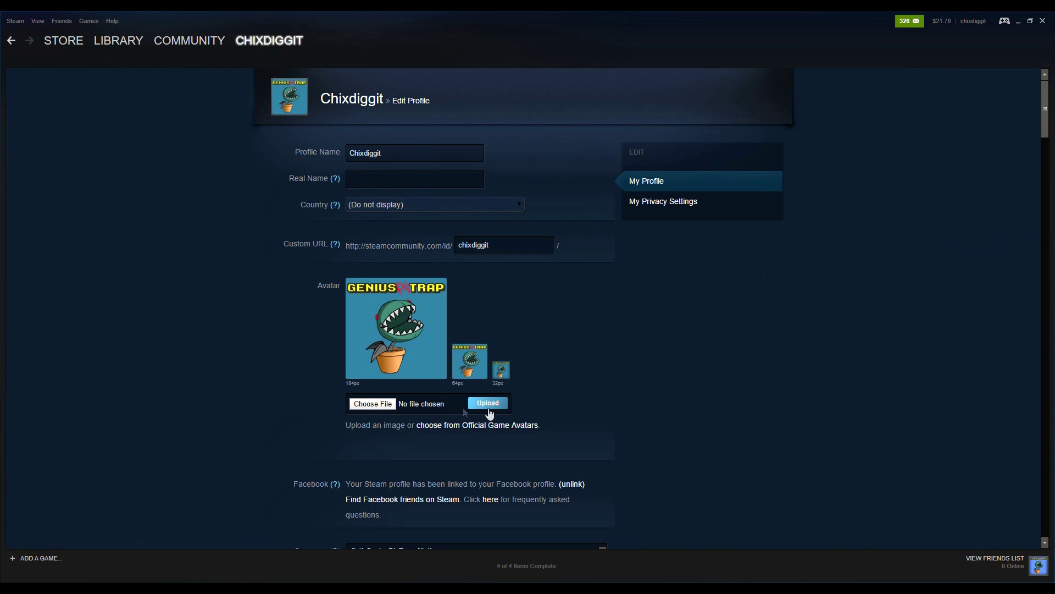
click(373, 403)
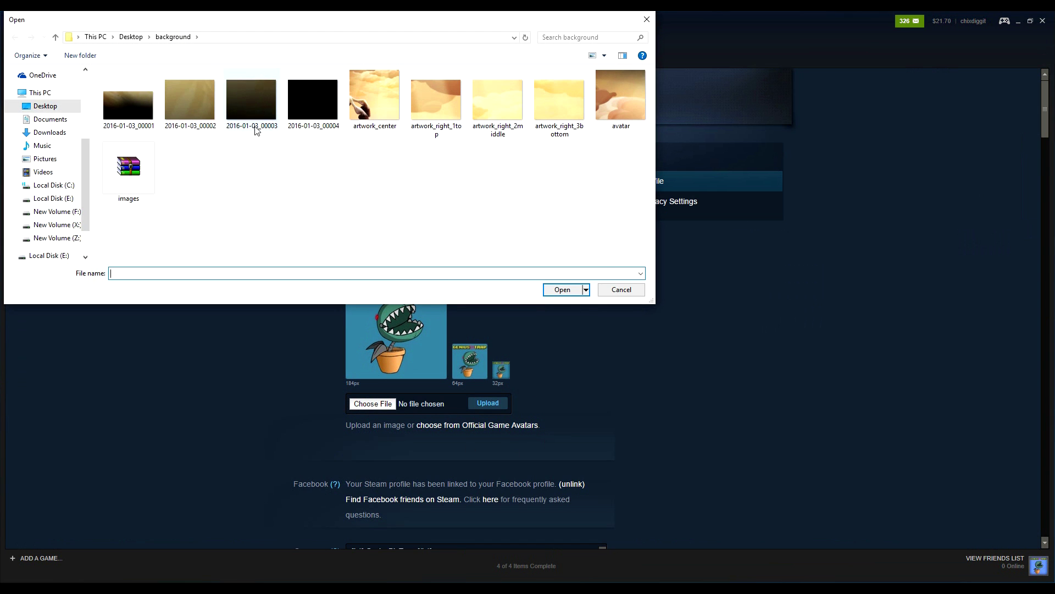
click(614, 109)
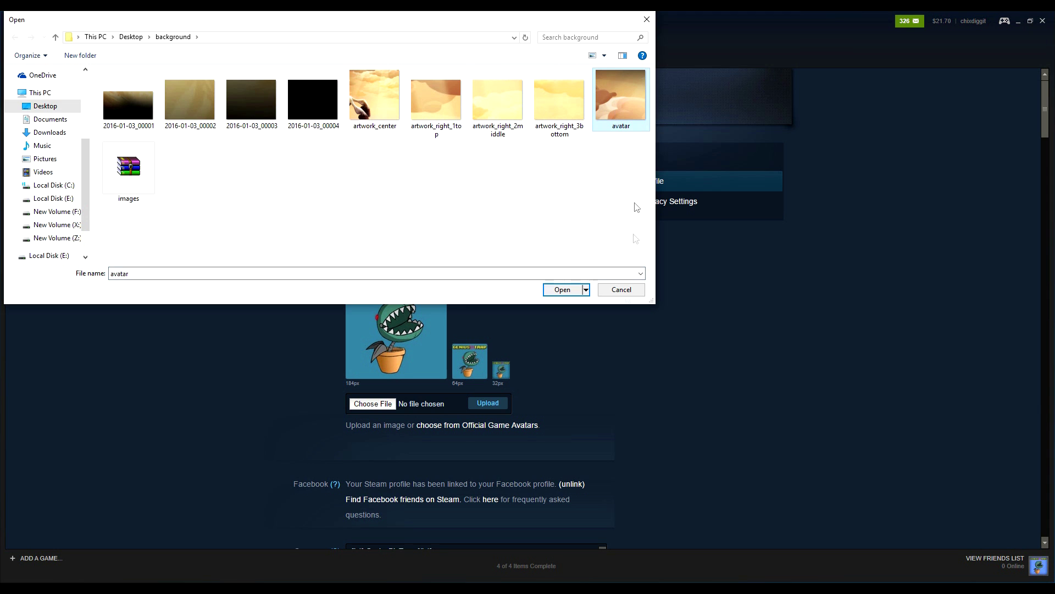
click(561, 290)
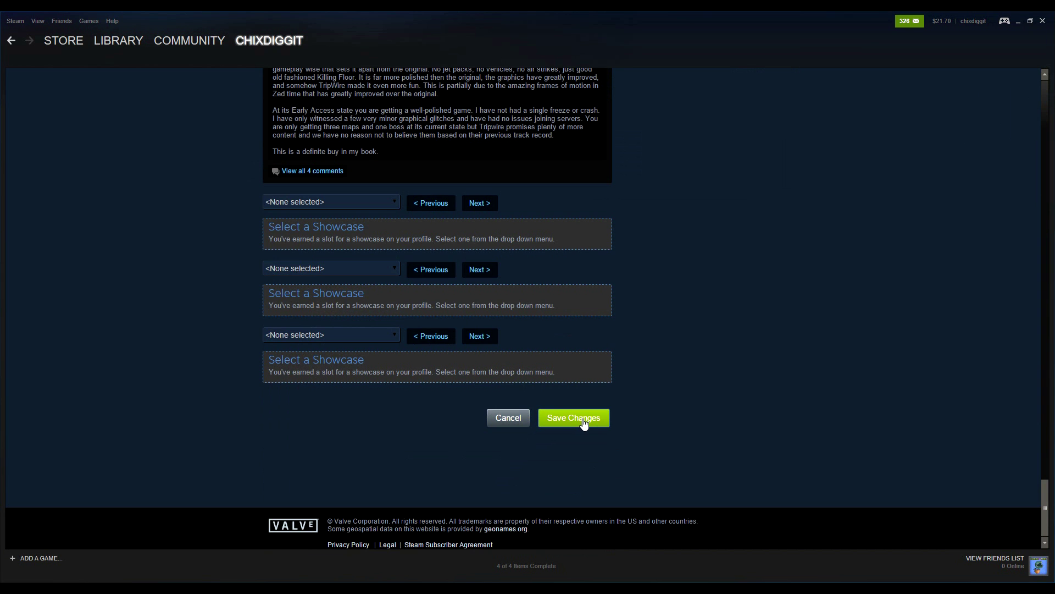
click(584, 424)
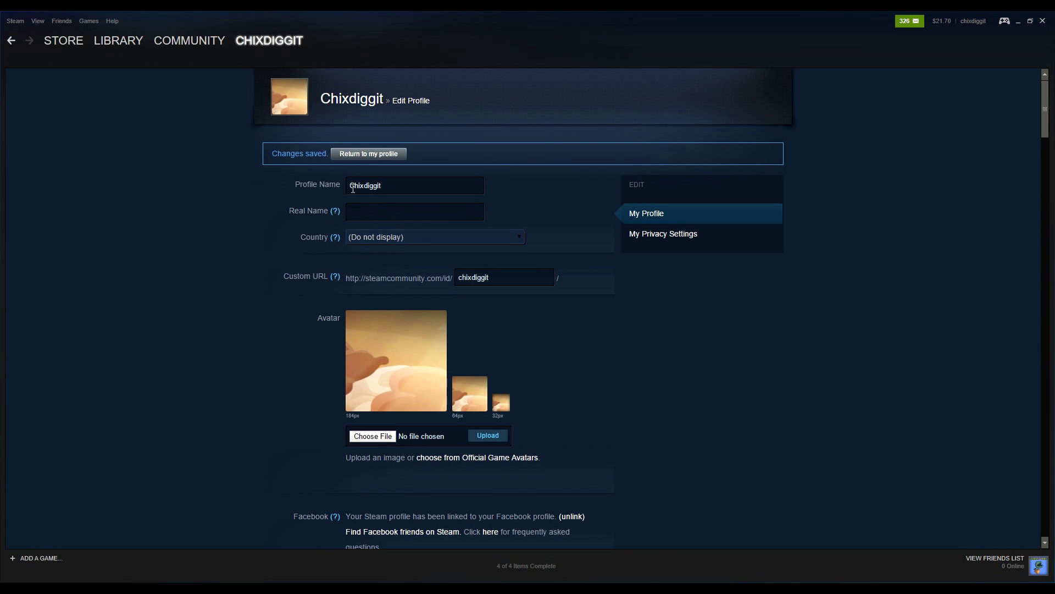
click(368, 154)
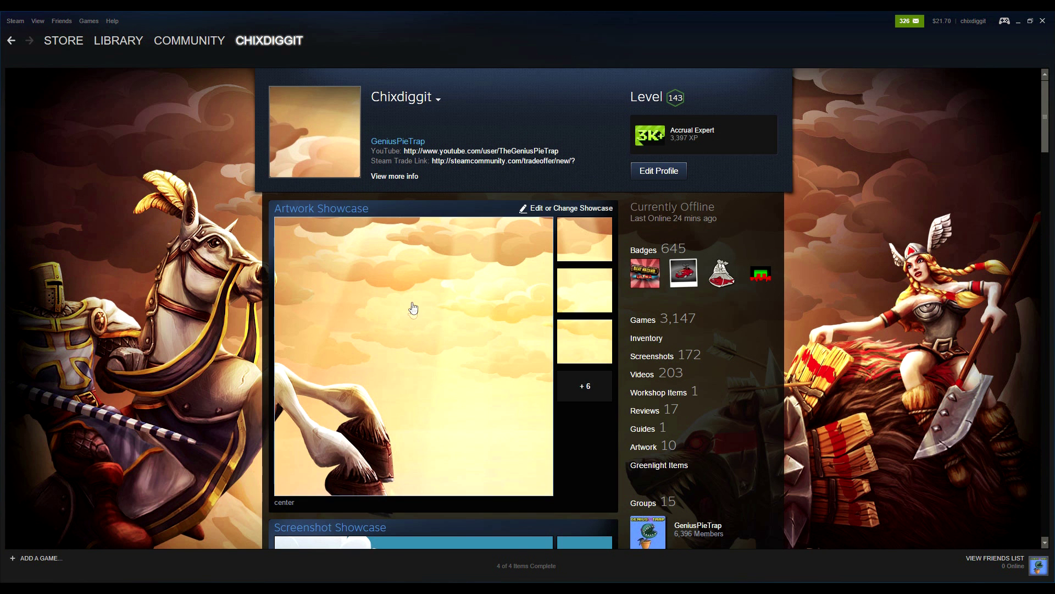
scroll(413, 308, down, 5)
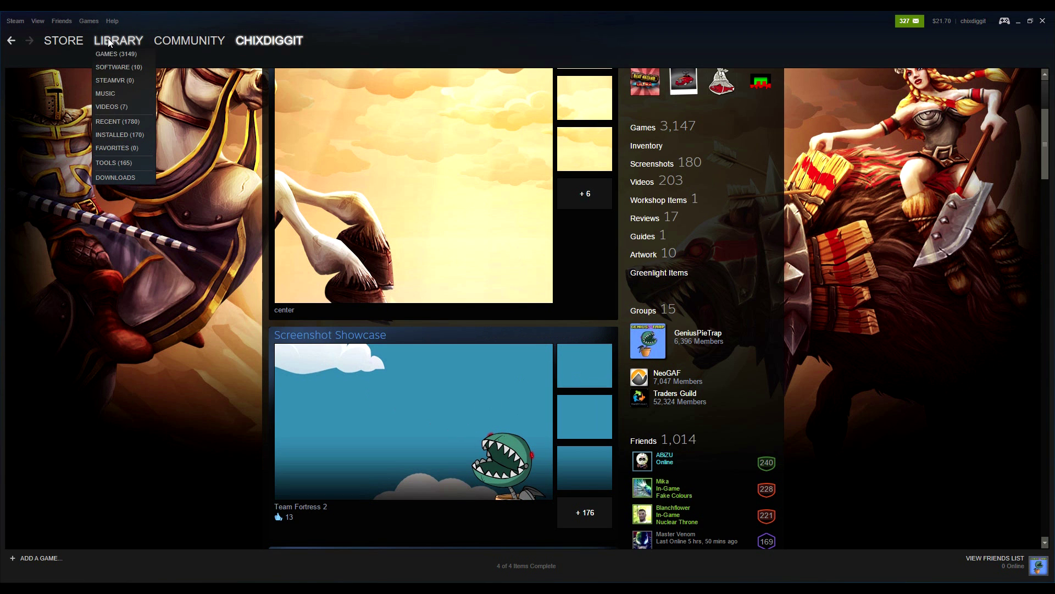
Step: Launch Team Fortress 2 from the Steam games library
click(107, 53)
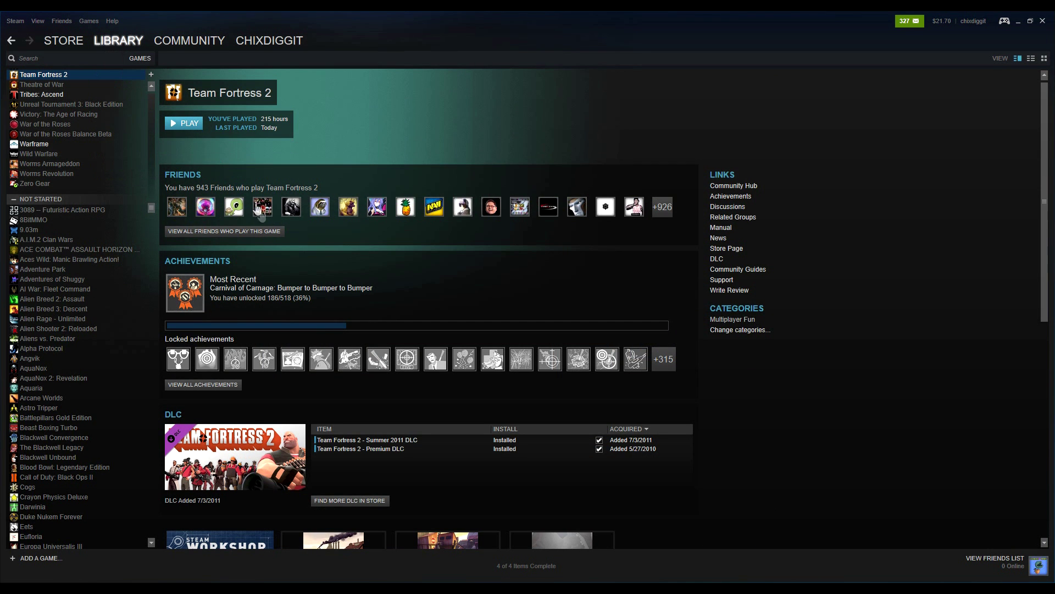
click(176, 123)
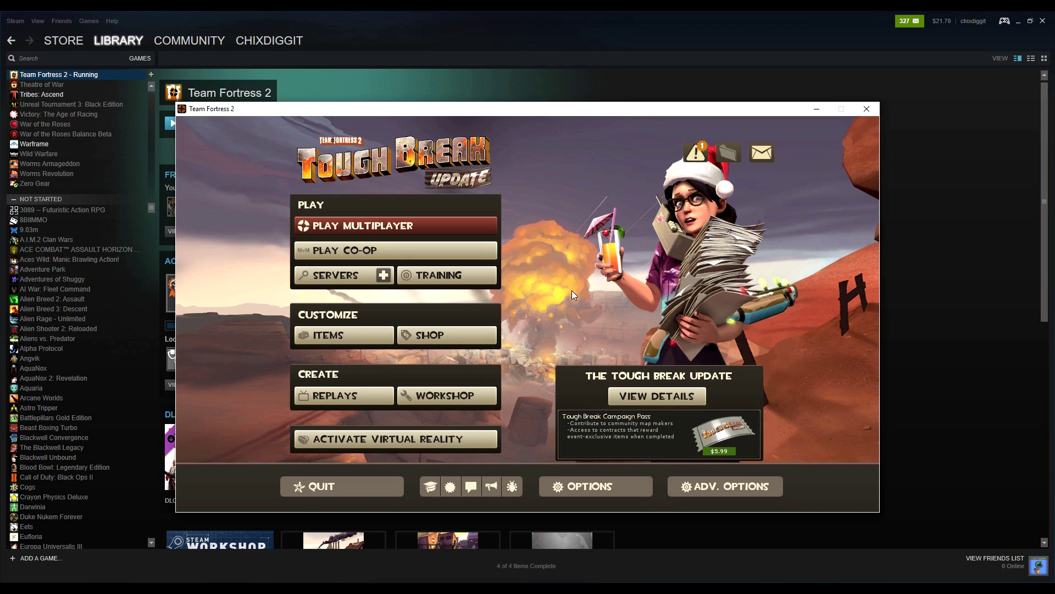
Step: Capture main-menu screenshots with F12, then quit Team Fortress 2
key(F12)
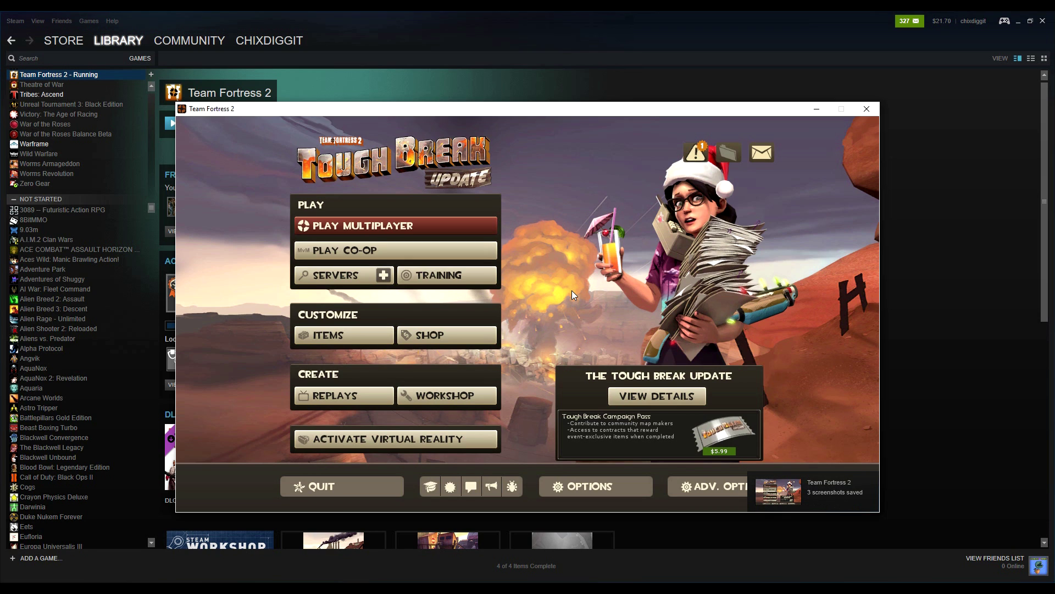
key(F12)
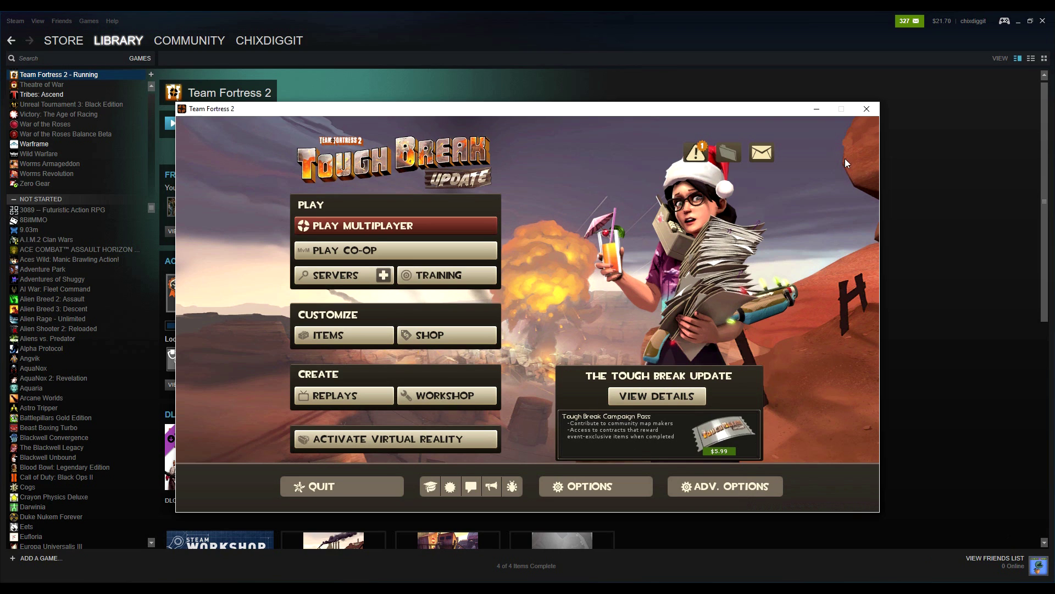
click(332, 492)
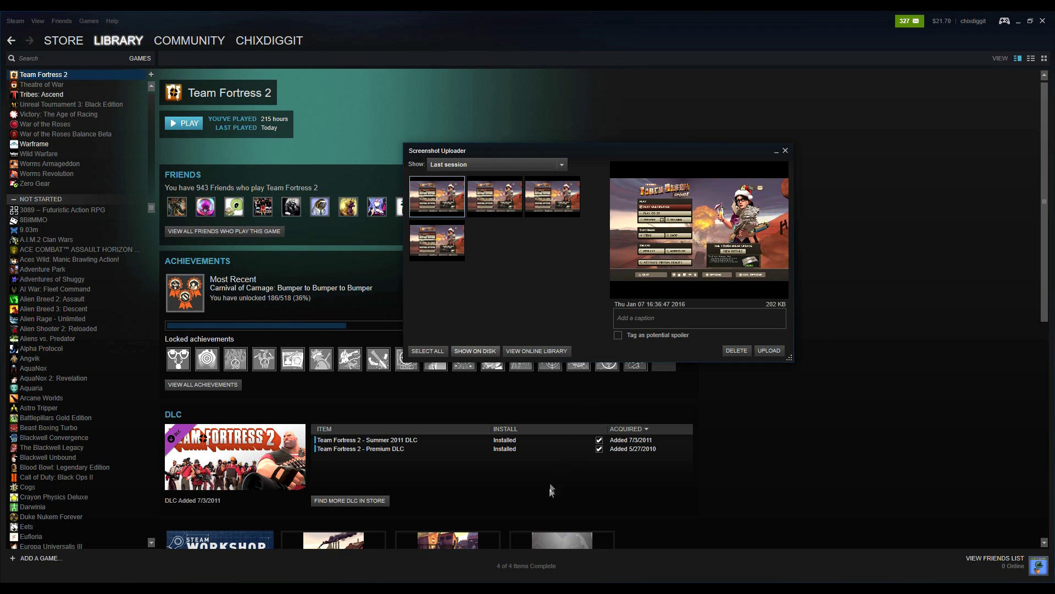
Step: Show the Team Fortress 2 screenshots folder on disk from the Screenshot Uploader
click(482, 352)
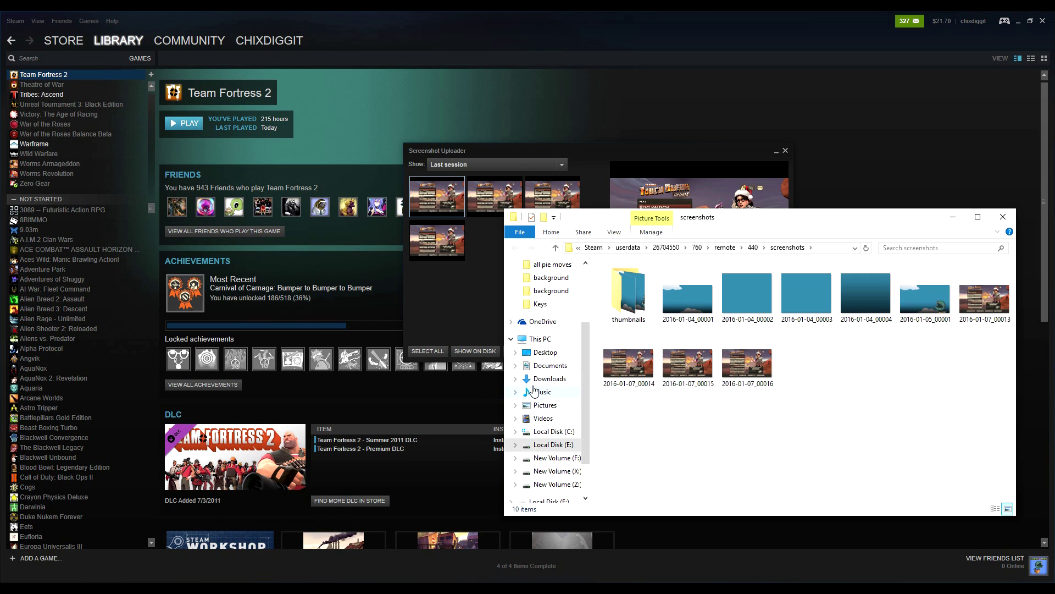
Step: Open a second Explorer window beside the screenshots folder showing the Desktop's background folder
key(super+e)
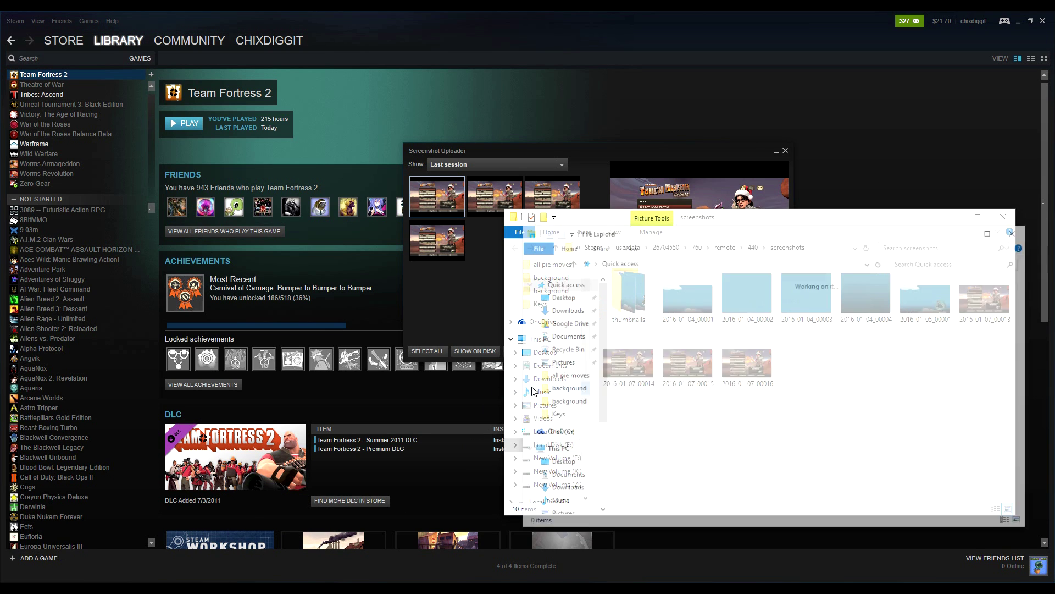
drag(636, 234, 272, 142)
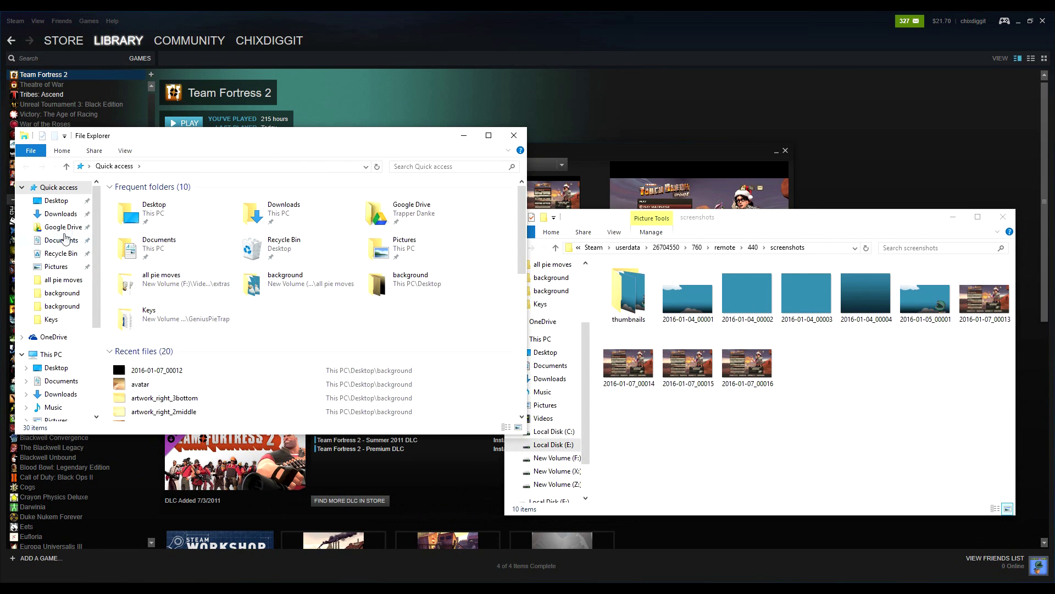
click(59, 201)
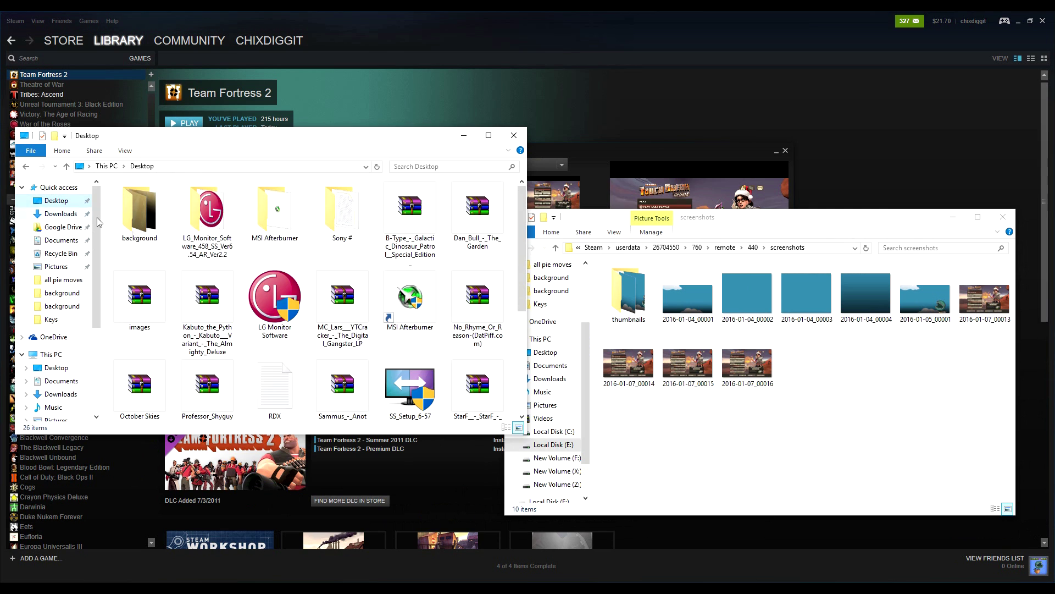
double_click(137, 227)
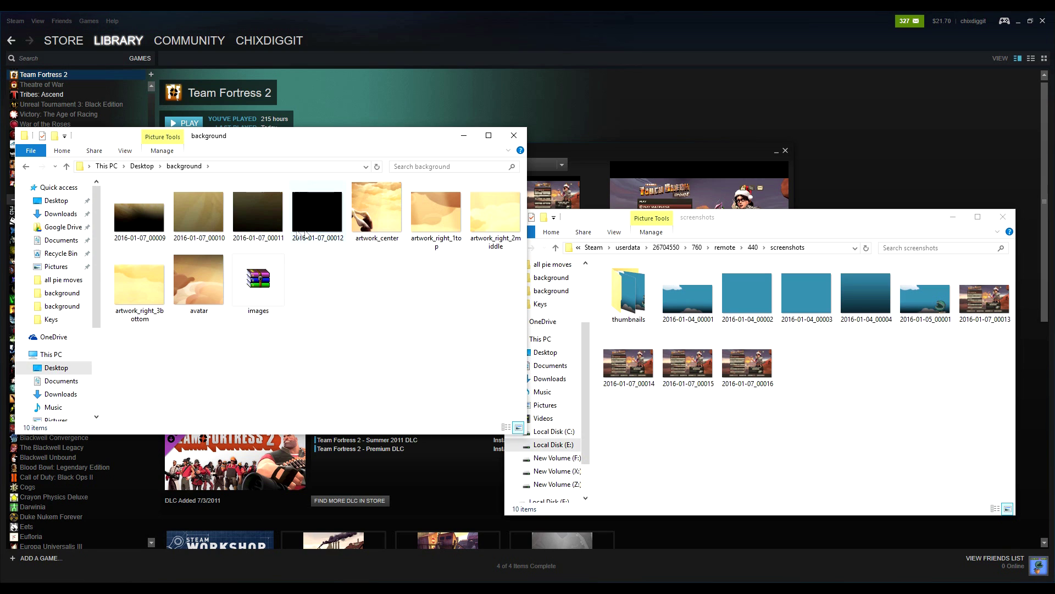
Step: Rename 2016-01-07_00009 to 2016-01-07_00013 and 2016-01-07_00010 to 2016-01-07_00014
click(153, 244)
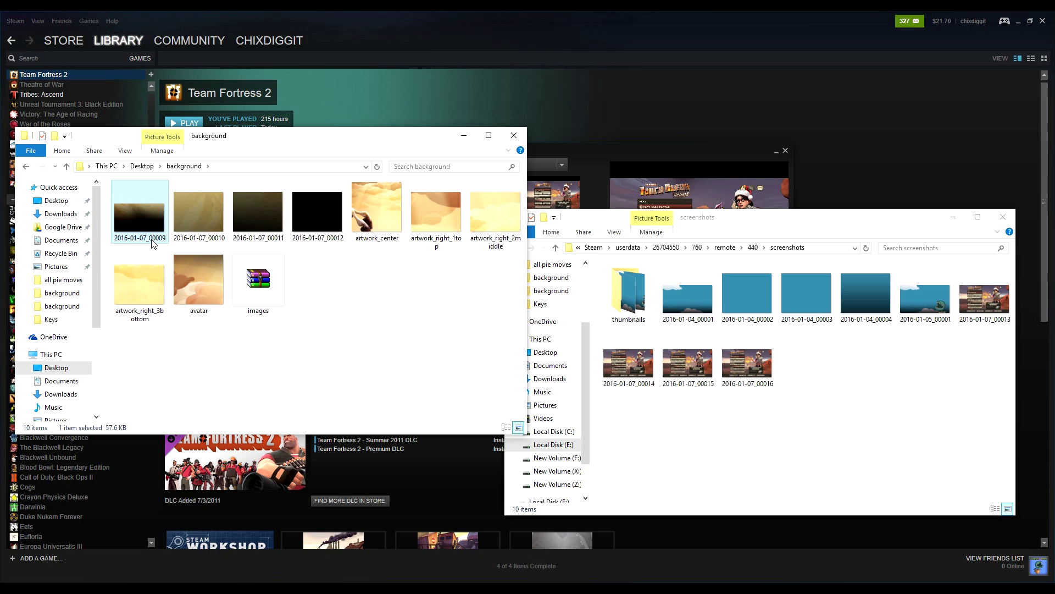
click(159, 238)
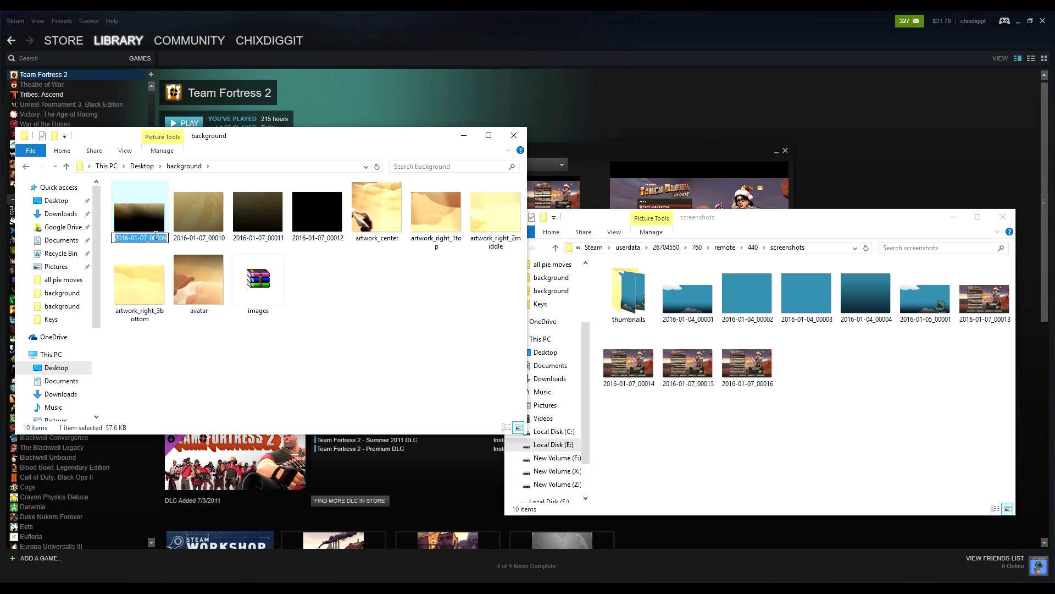
drag(159, 238, 167, 236)
text(13)
click(207, 237)
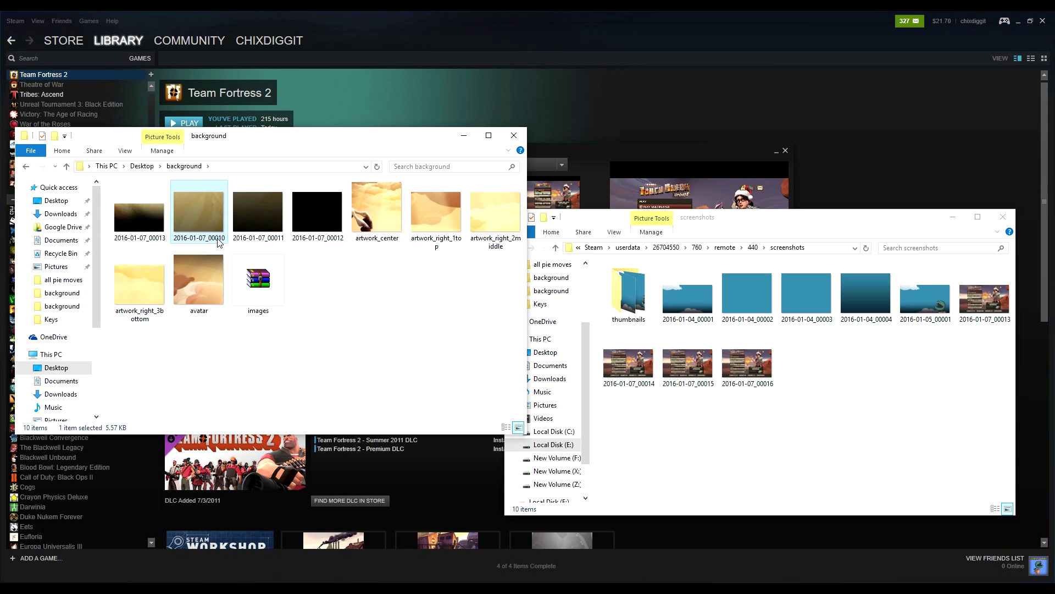
click(219, 239)
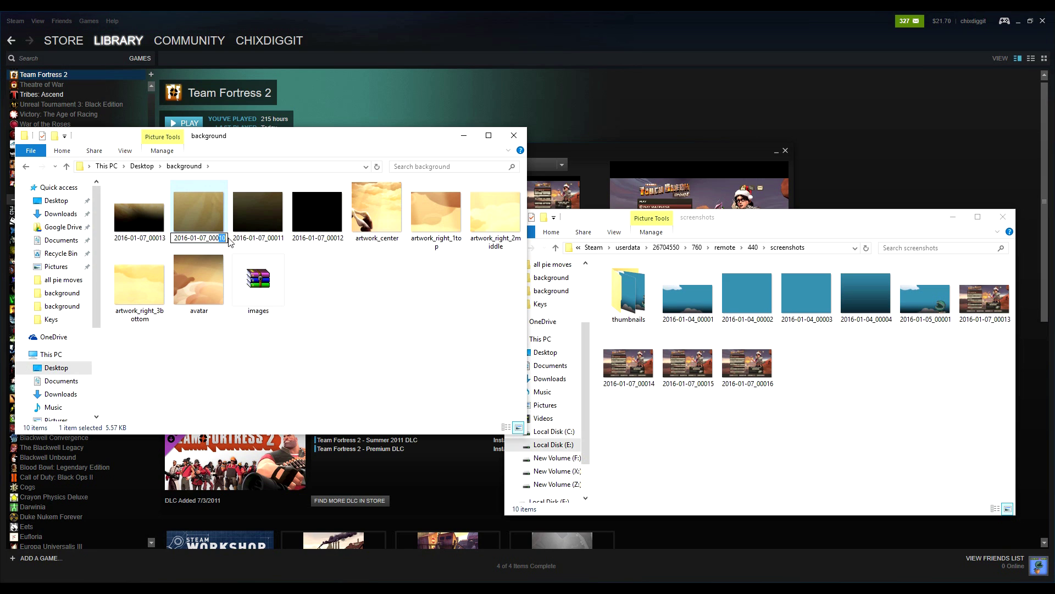
text(14)
Step: Rename 2016-01-07_00011 to 2016-01-07_00015 and 2016-01-07_00012 to 2016-01-07_00016
click(258, 240)
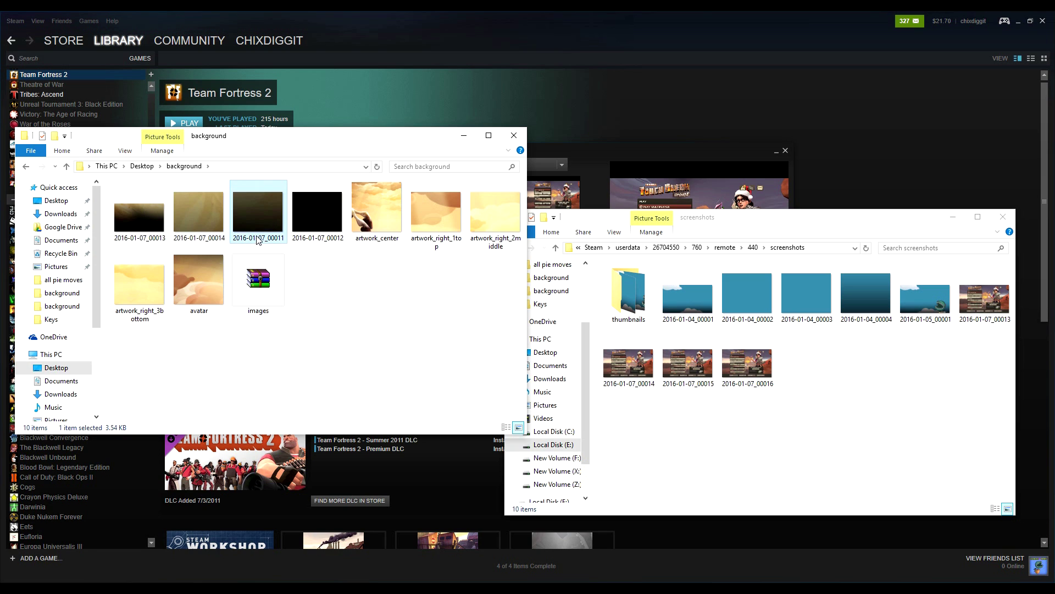
click(284, 240)
drag(278, 239, 289, 240)
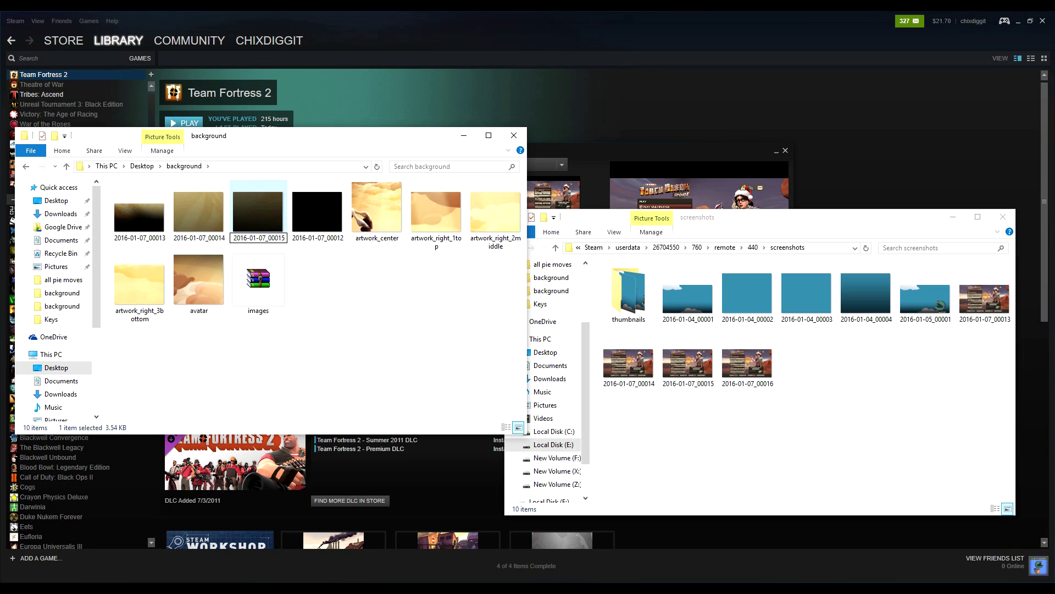
click(326, 239)
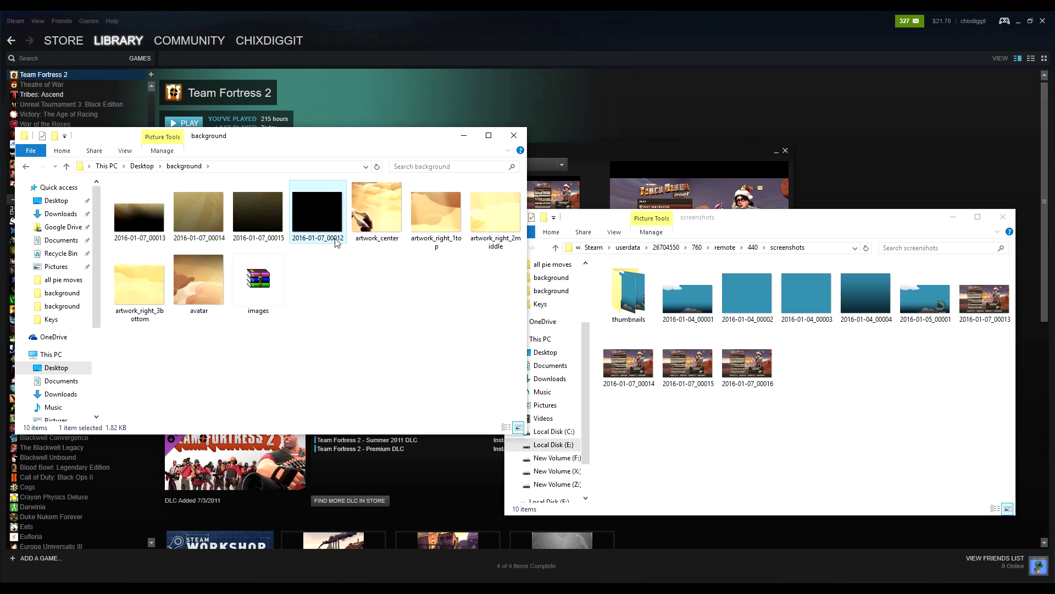
click(337, 243)
drag(337, 239, 345, 234)
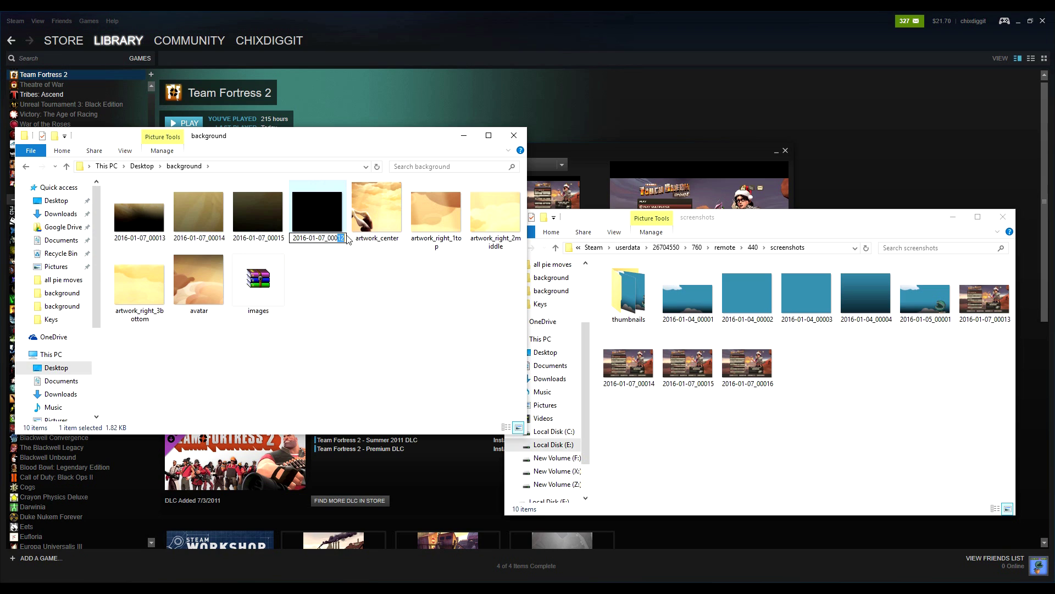
text(16)
click(195, 373)
Step: Select all four renamed images, 2016-01-07_00013 through 00016
click(249, 222)
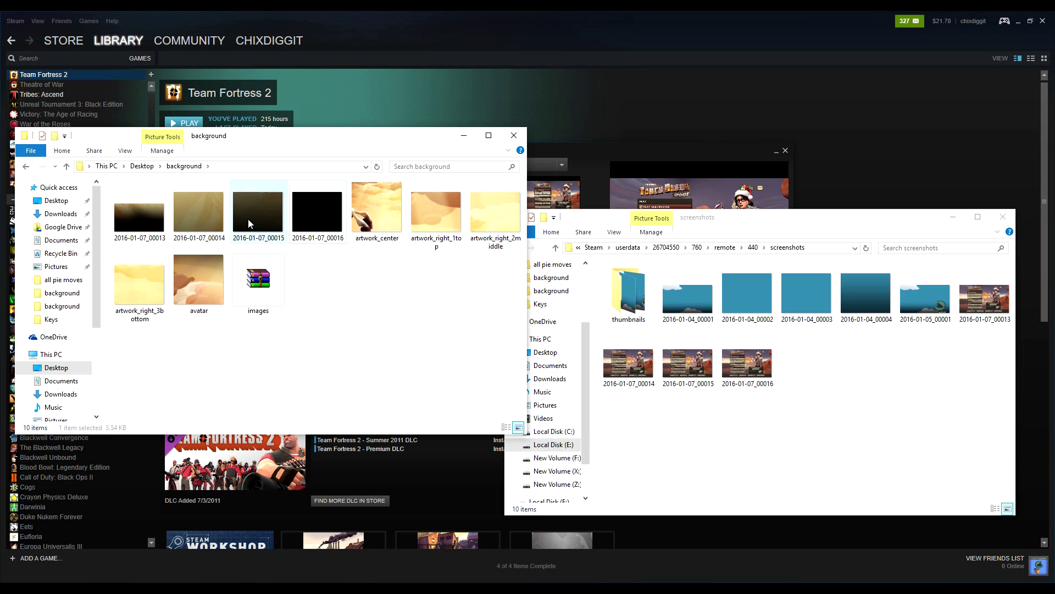
click(137, 220)
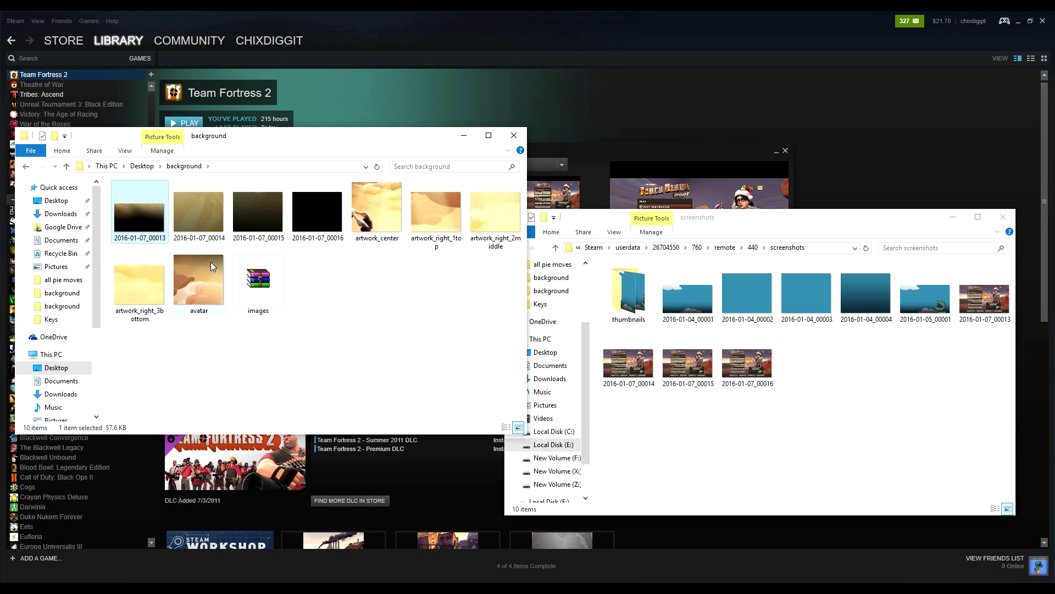
shift+click(310, 214)
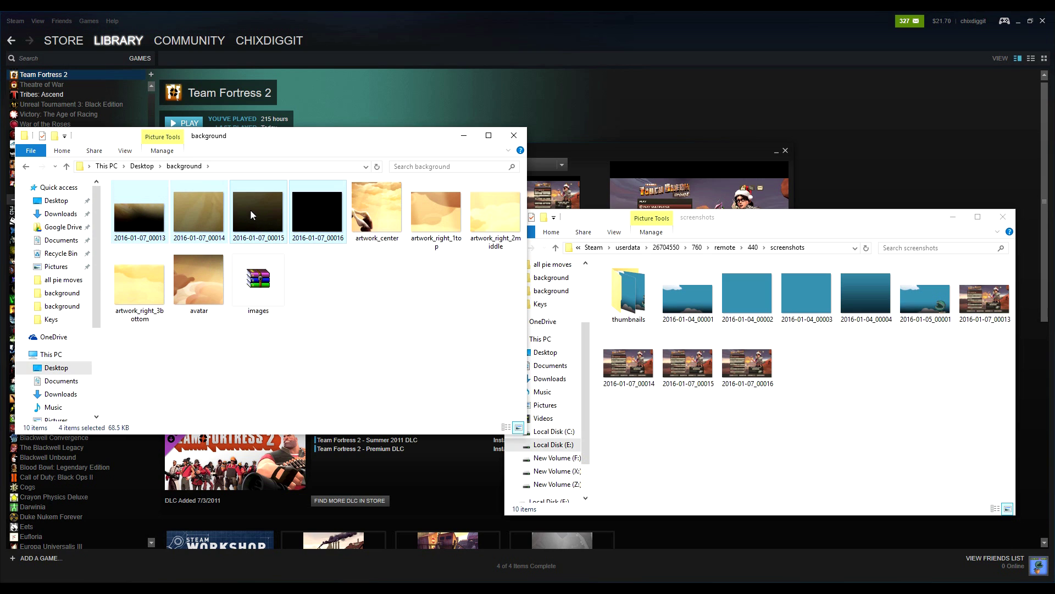
Step: Overwrite screenshots and thumbnails 00013–00016 with the four edited images, then close the background window
drag(249, 210, 841, 443)
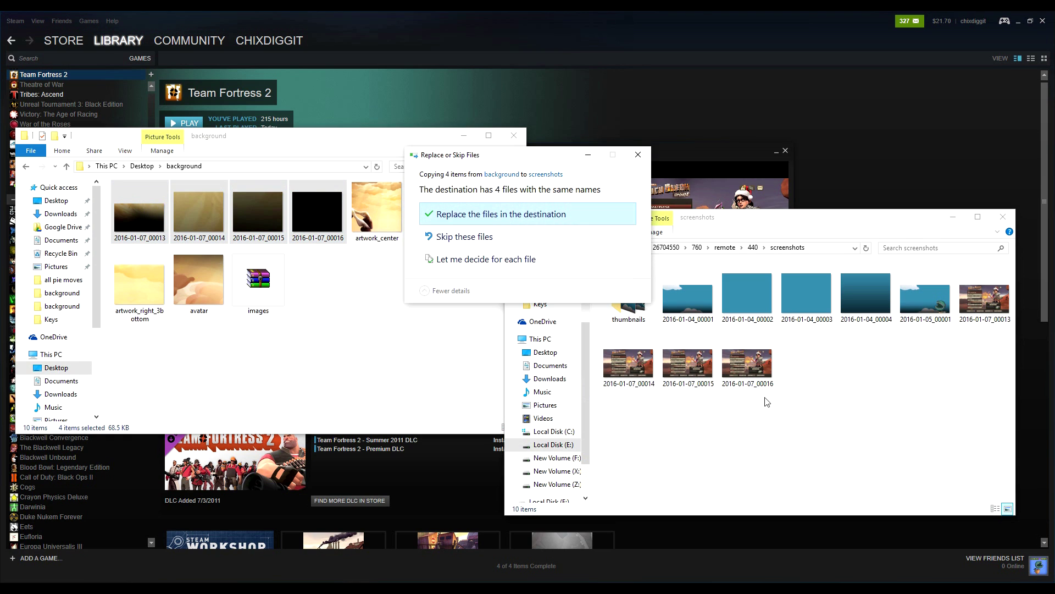
click(504, 218)
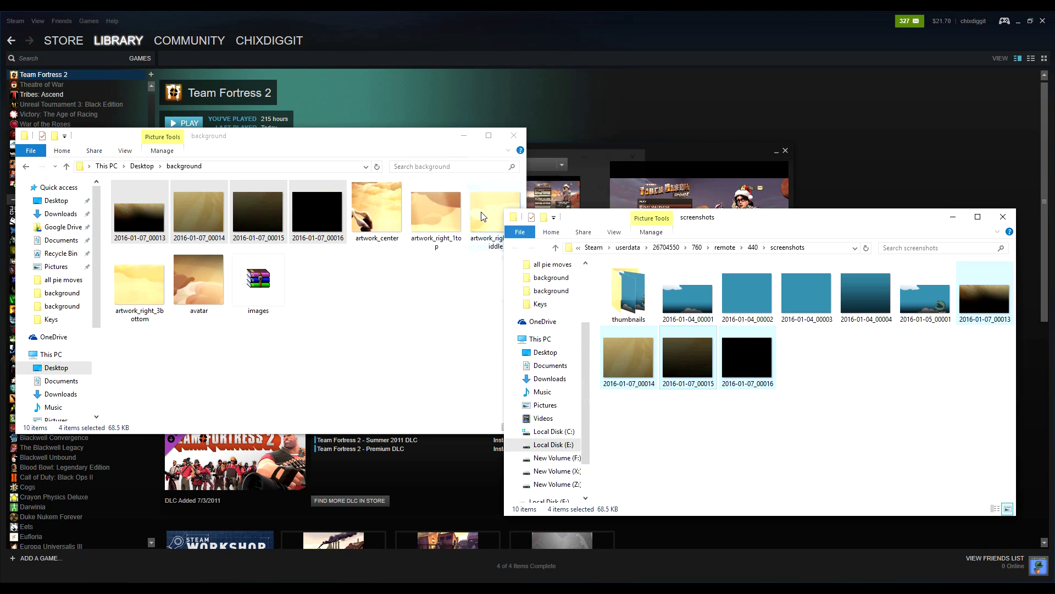
double_click(642, 276)
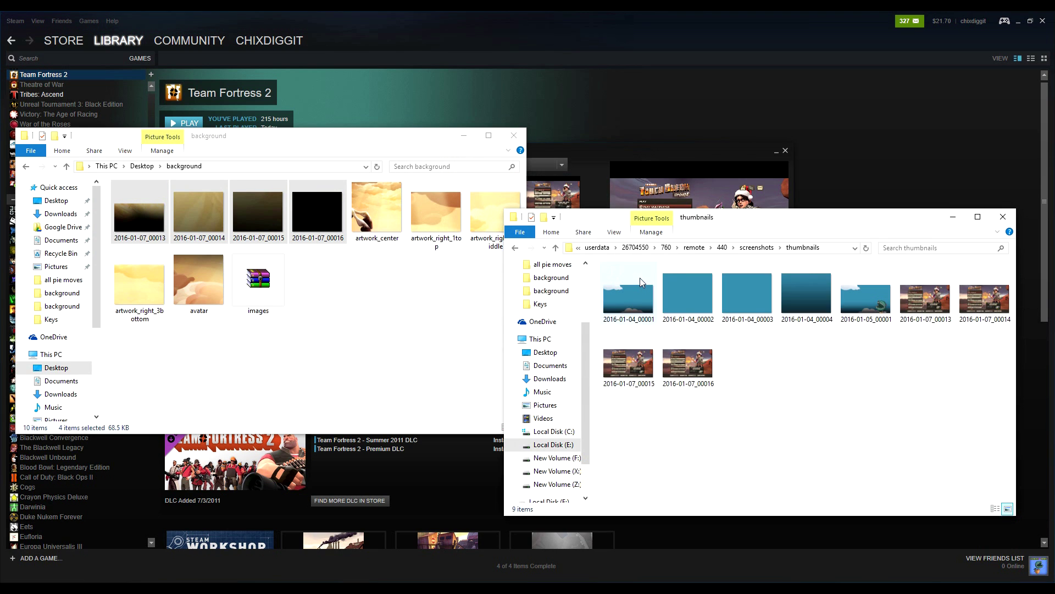
click(139, 215)
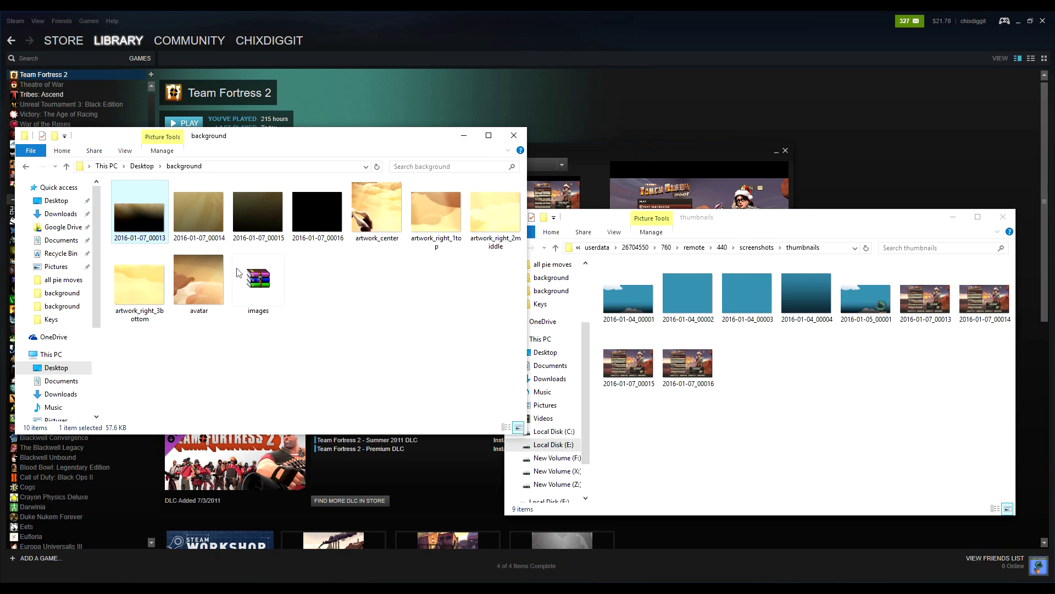
shift+click(309, 212)
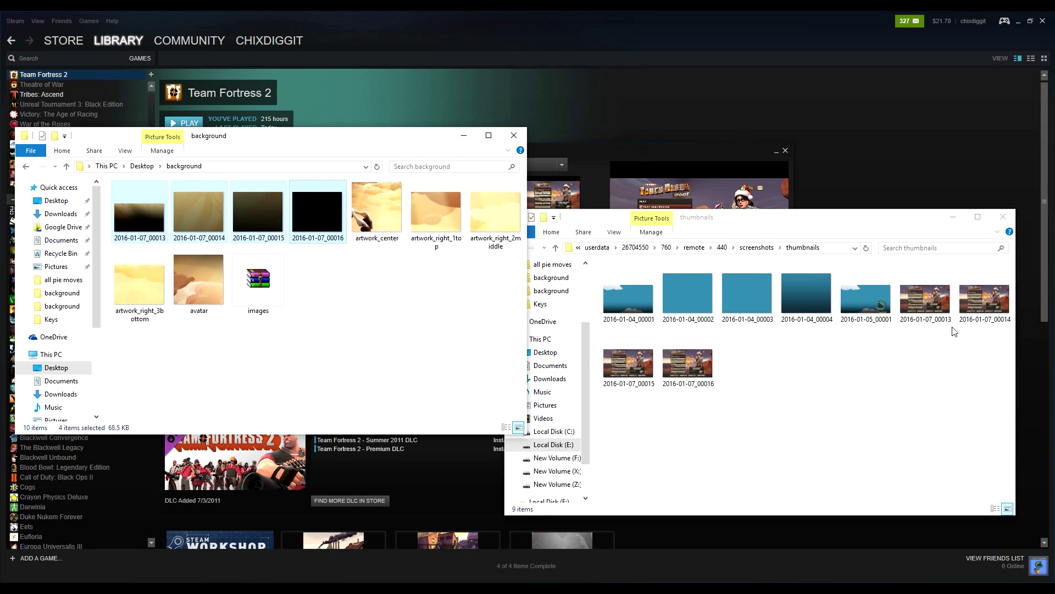
drag(293, 220, 830, 426)
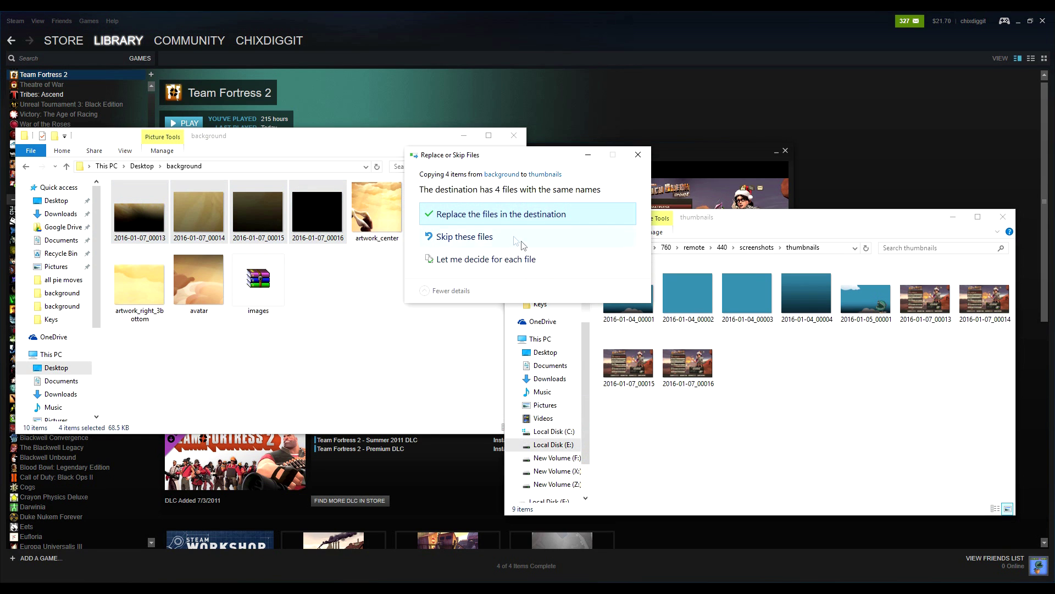
click(501, 215)
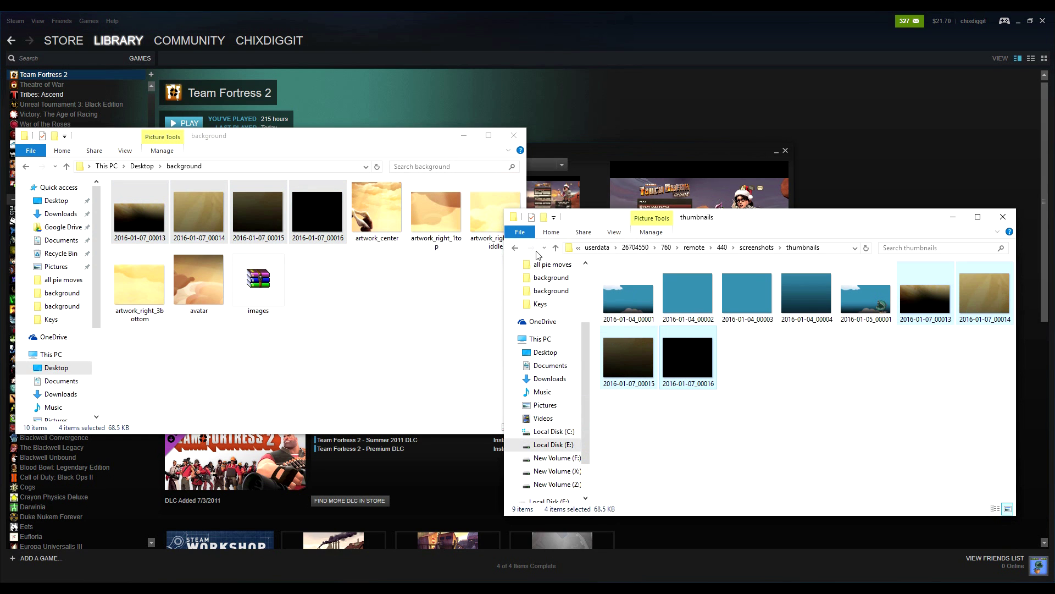
click(514, 135)
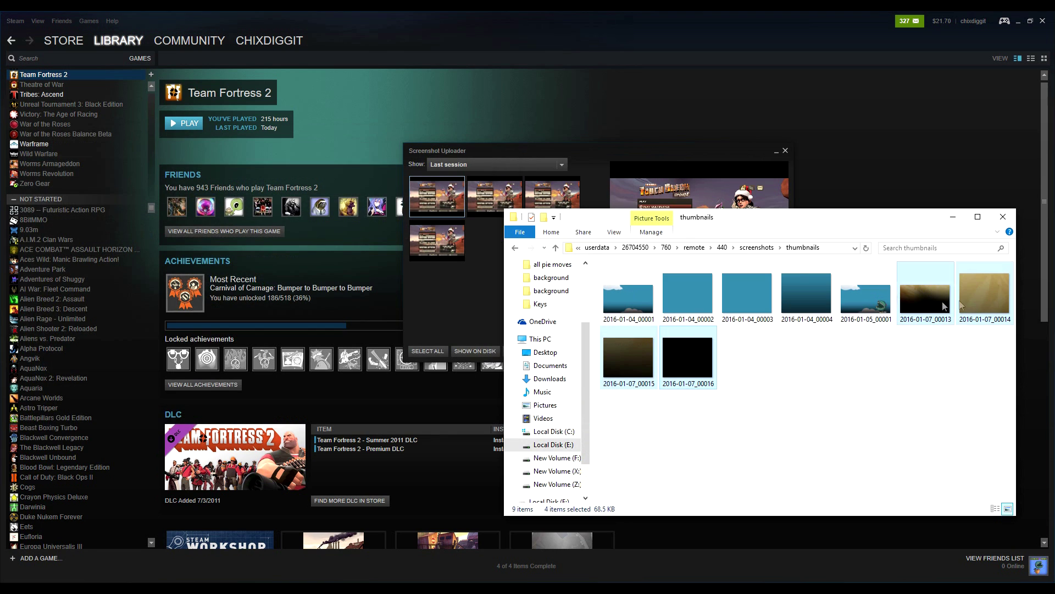
Step: Upload all four last-session Team Fortress 2 screenshots publicly to Steam Cloud
click(1003, 217)
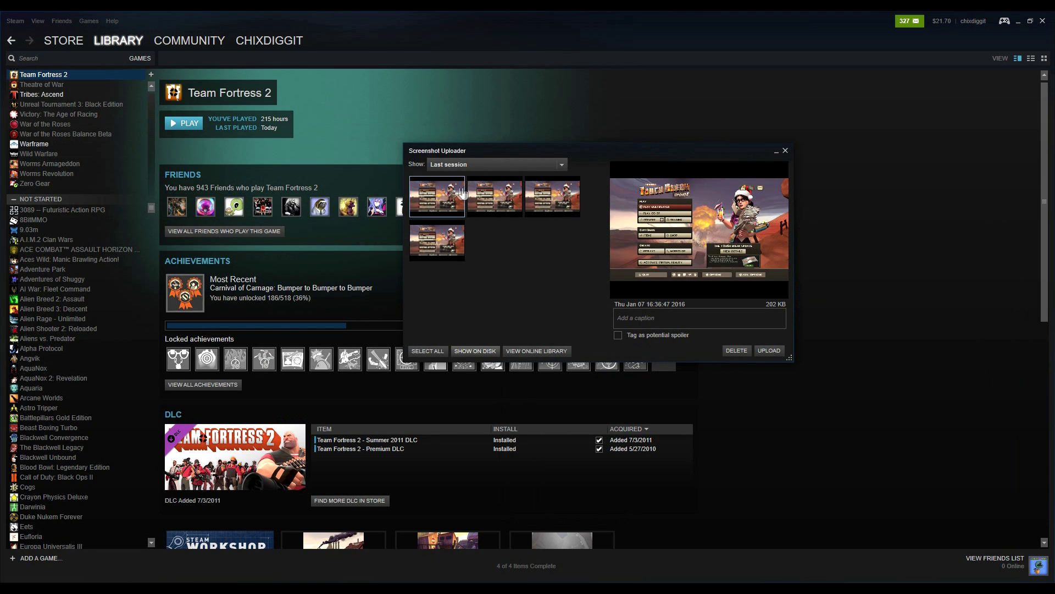
shift+click(437, 233)
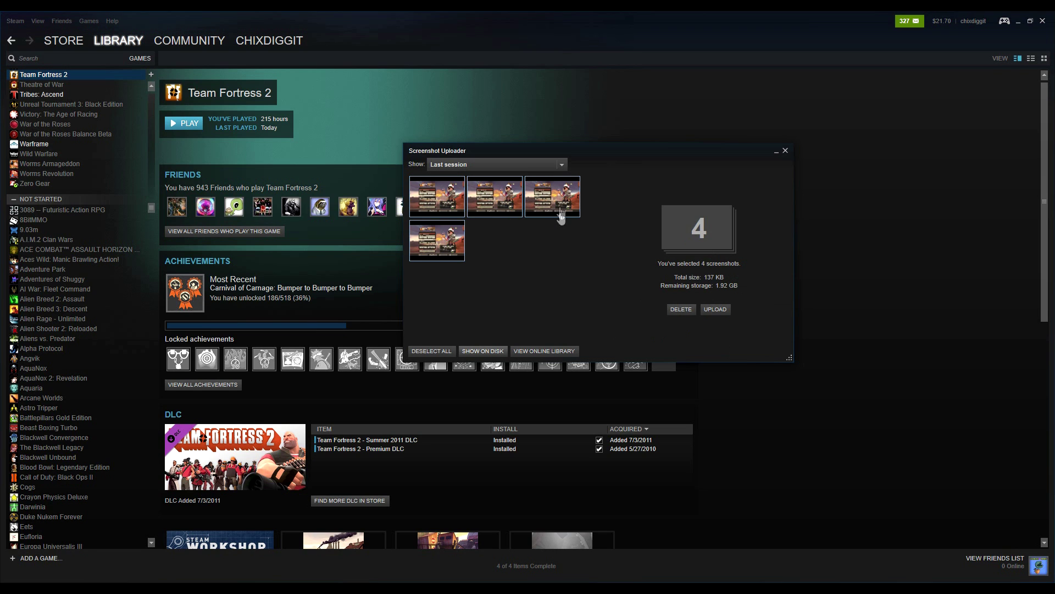
click(714, 309)
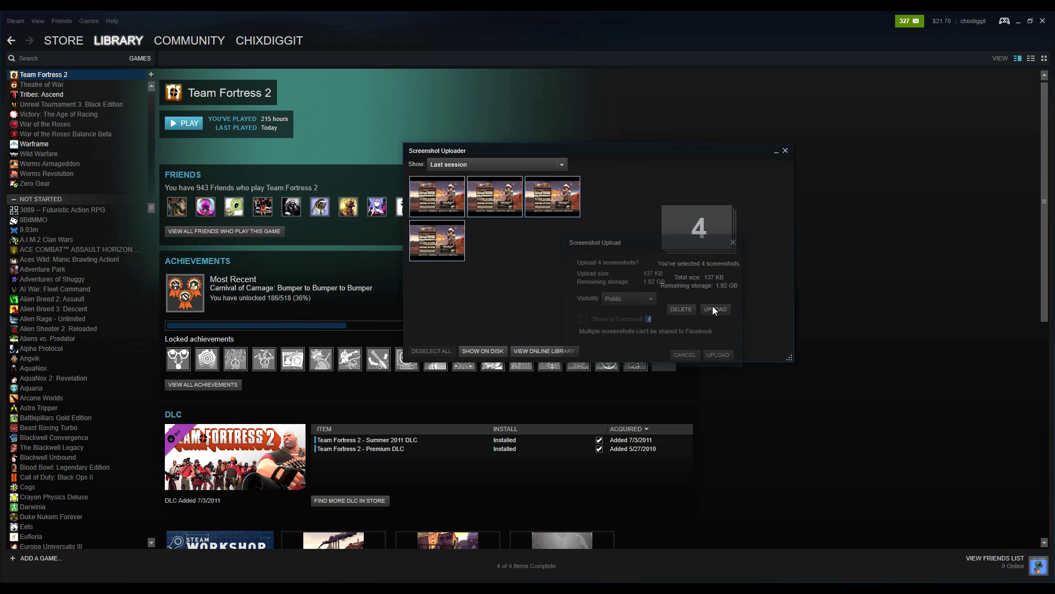
click(707, 352)
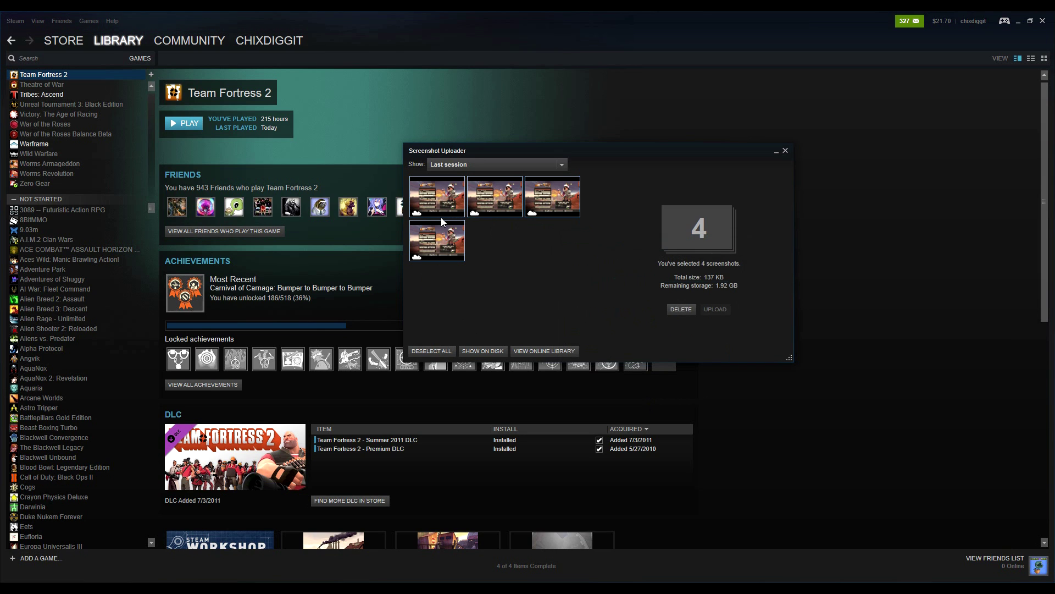
Step: Close the screenshot uploader and open the profile in Edit Profile
click(786, 151)
mouse_move(251, 46)
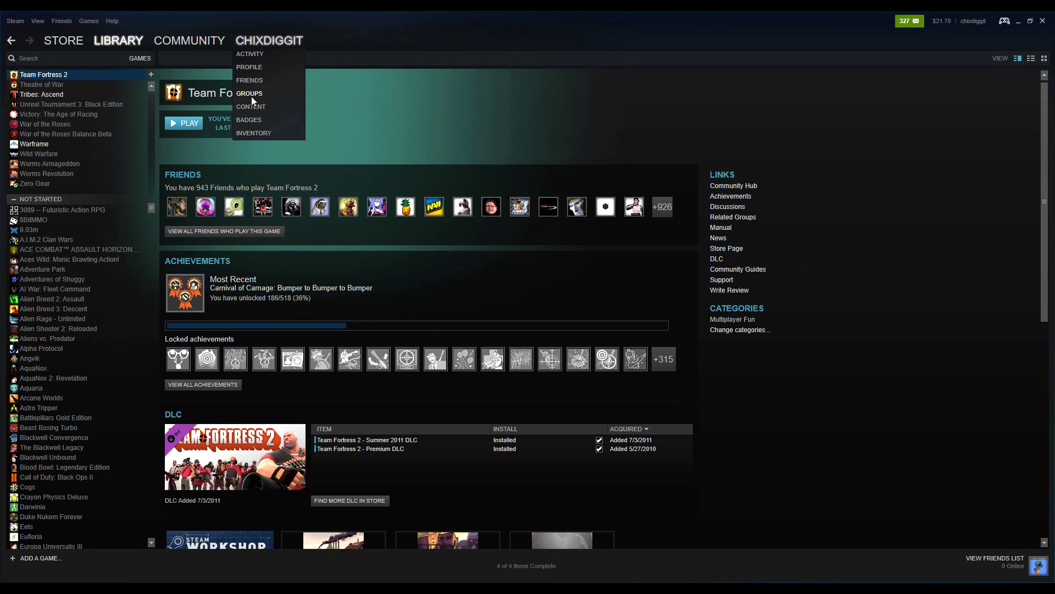
click(255, 68)
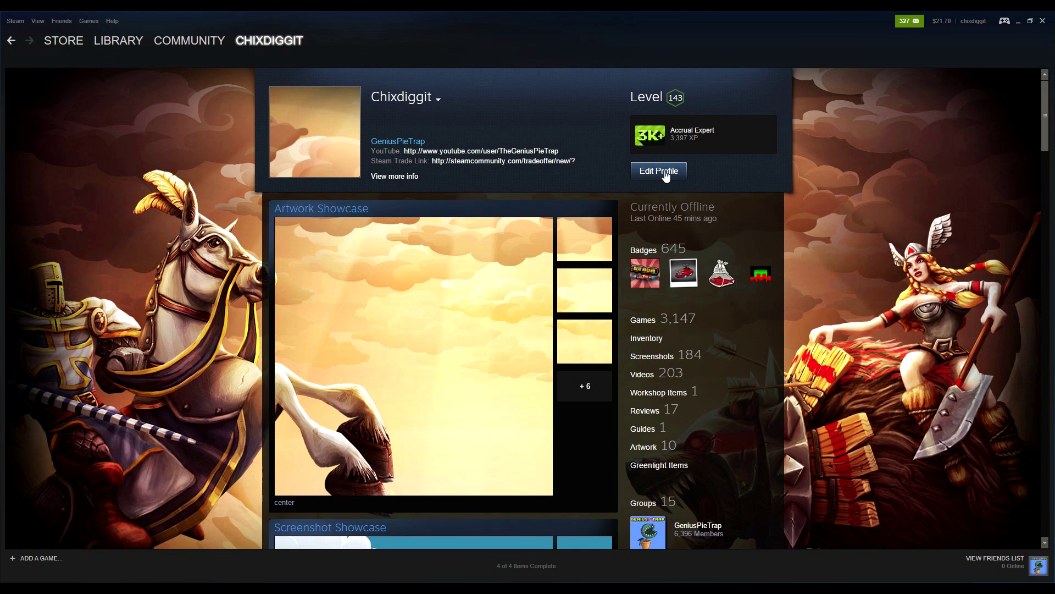
click(659, 171)
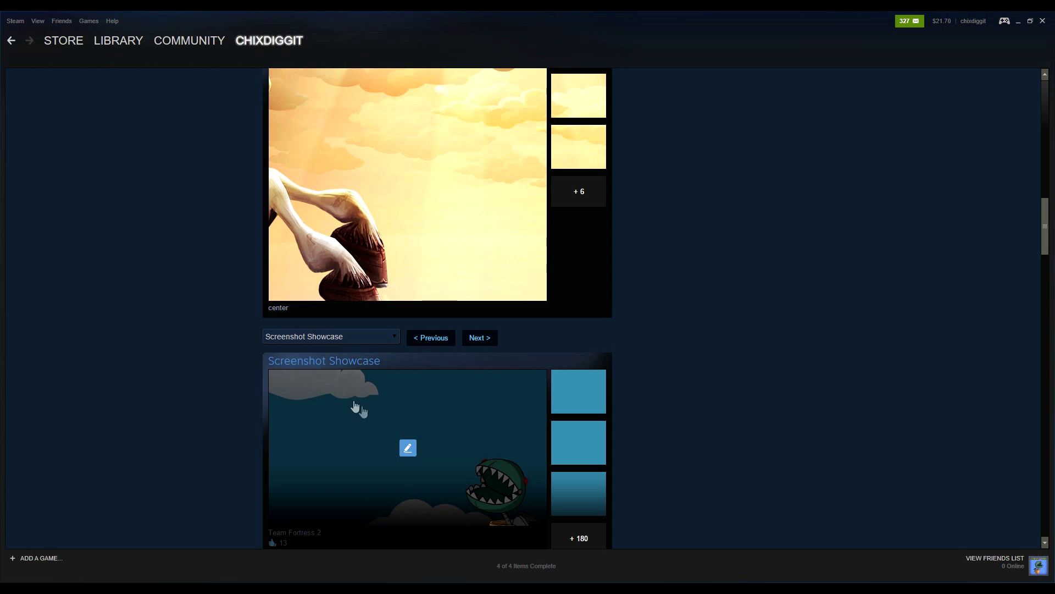
Step: Feature the dark gradient screenshot as the showcase's main image and the gold screenshot in the first side slot
mouse_move(375, 447)
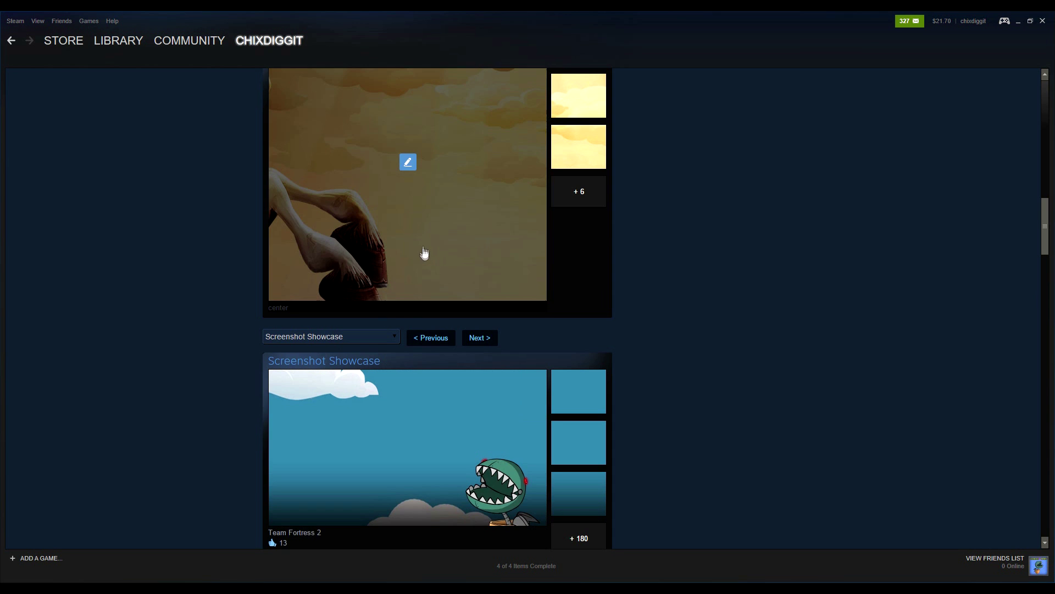
scroll(409, 456, up, 2)
mouse_move(332, 207)
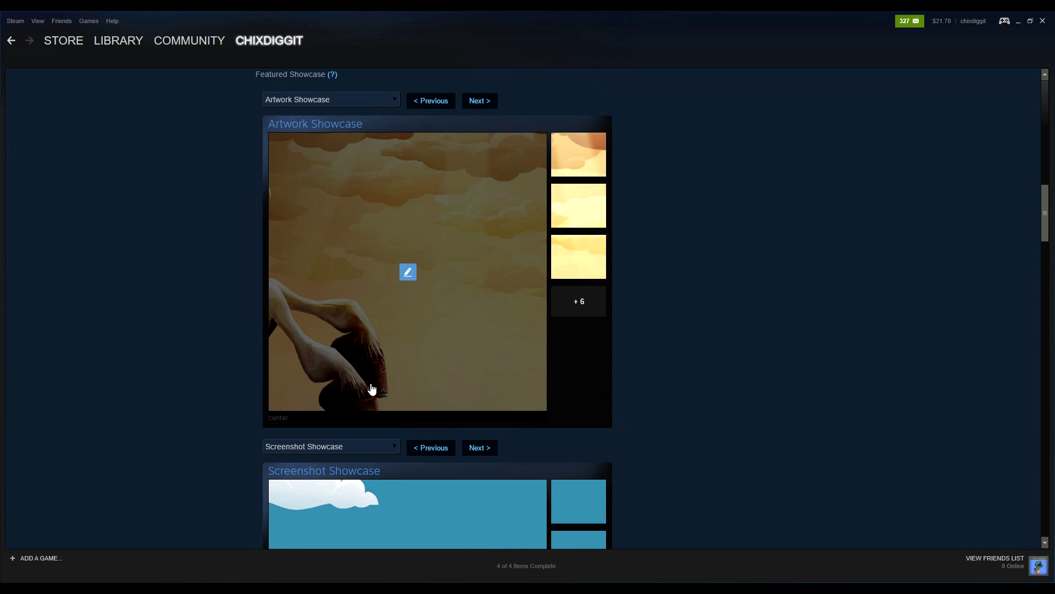
scroll(370, 388, down, 2)
click(408, 448)
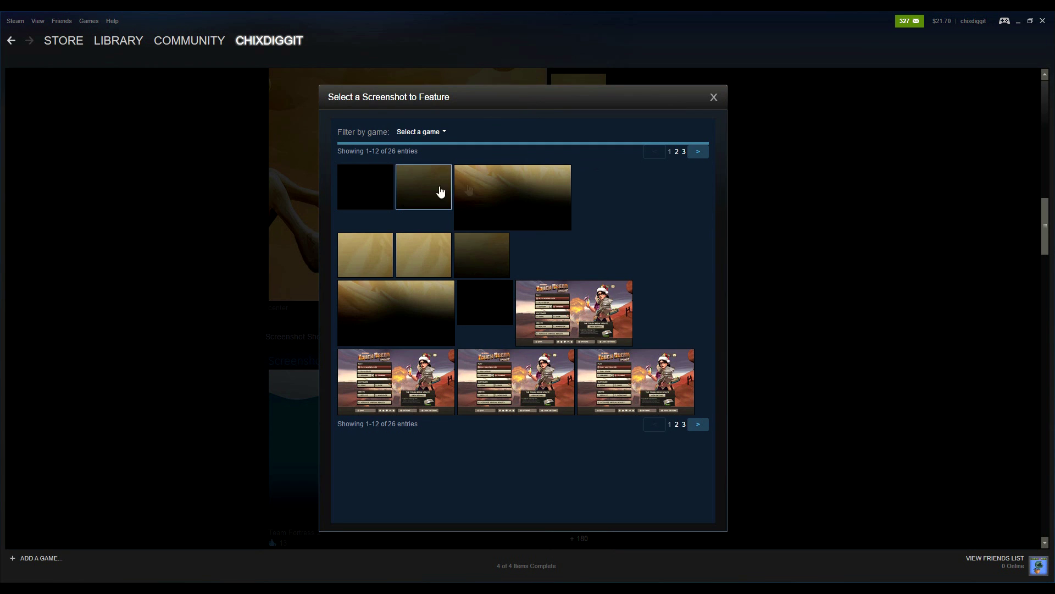
click(490, 192)
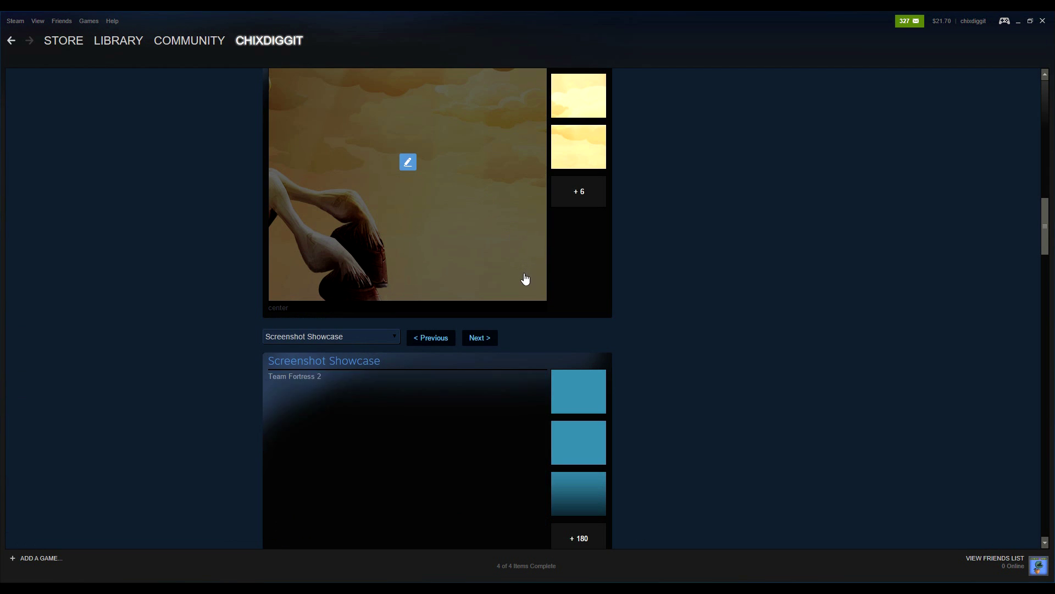
scroll(520, 304, down, 2)
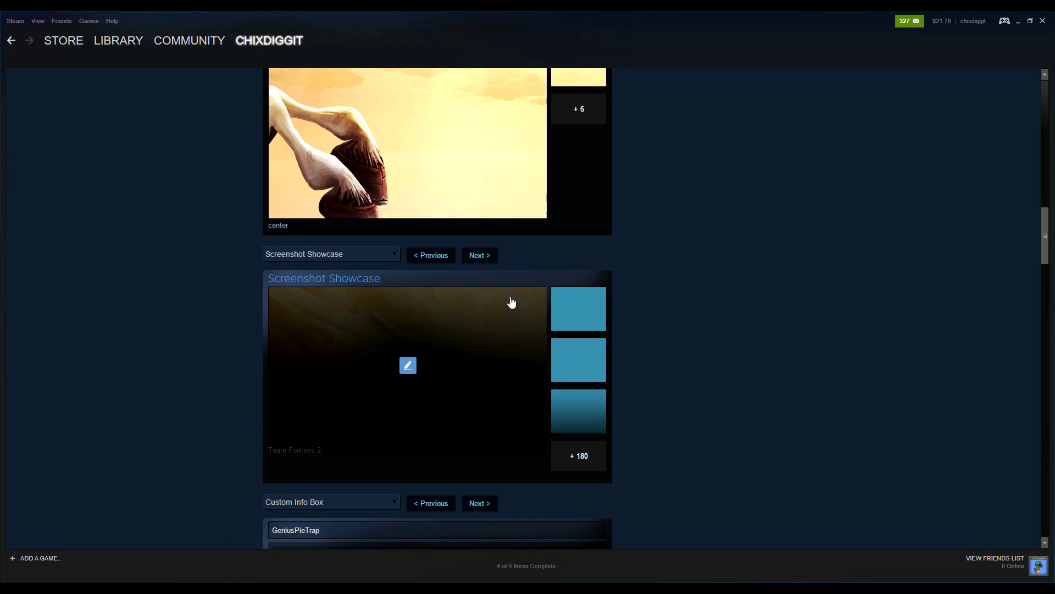
click(576, 308)
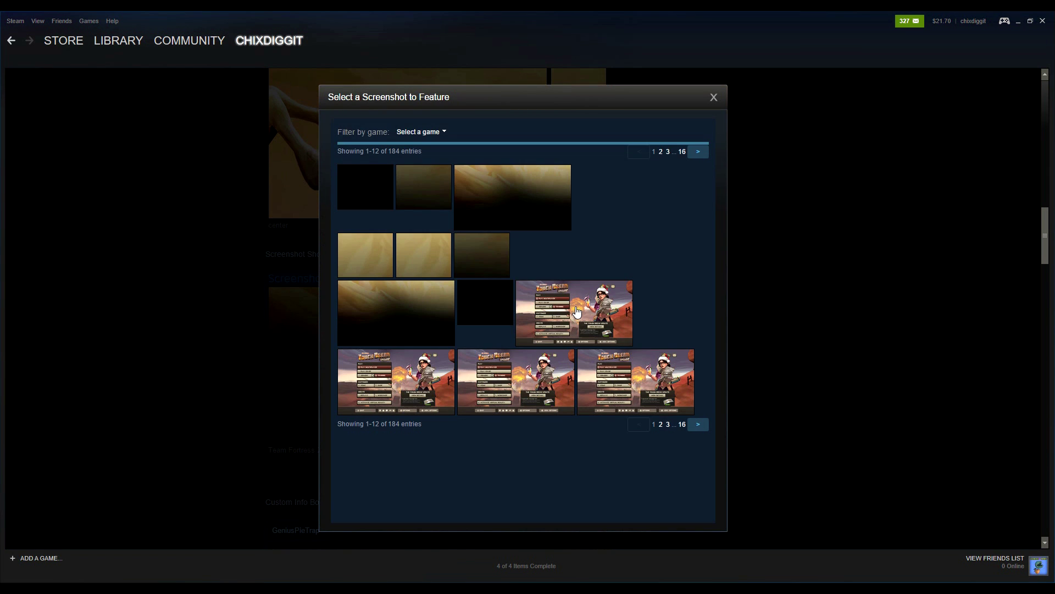
click(430, 193)
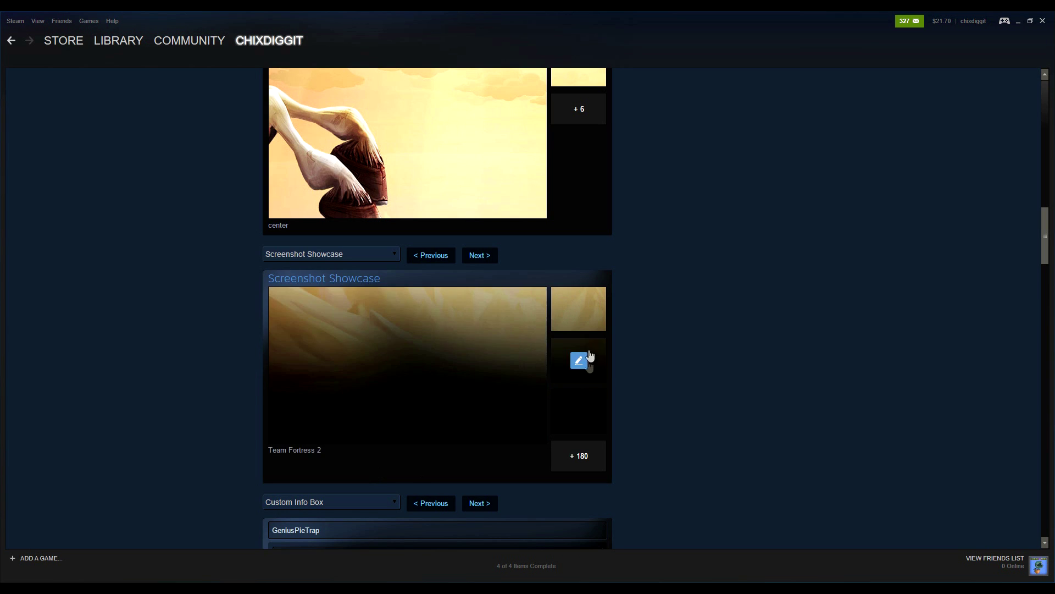
Step: Save the profile changes
mouse_move(556, 360)
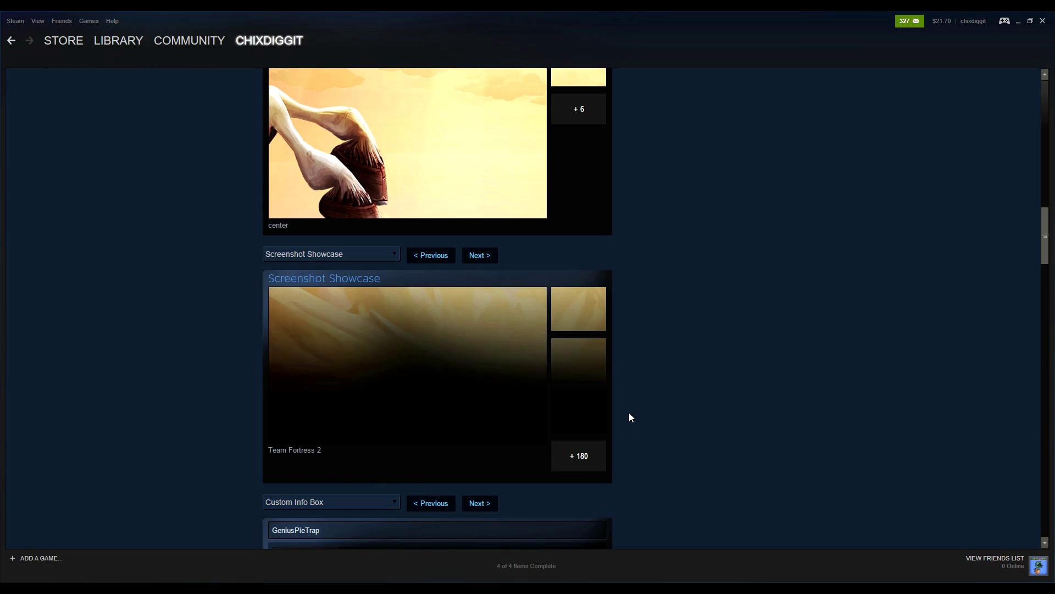
scroll(630, 417, down, 20)
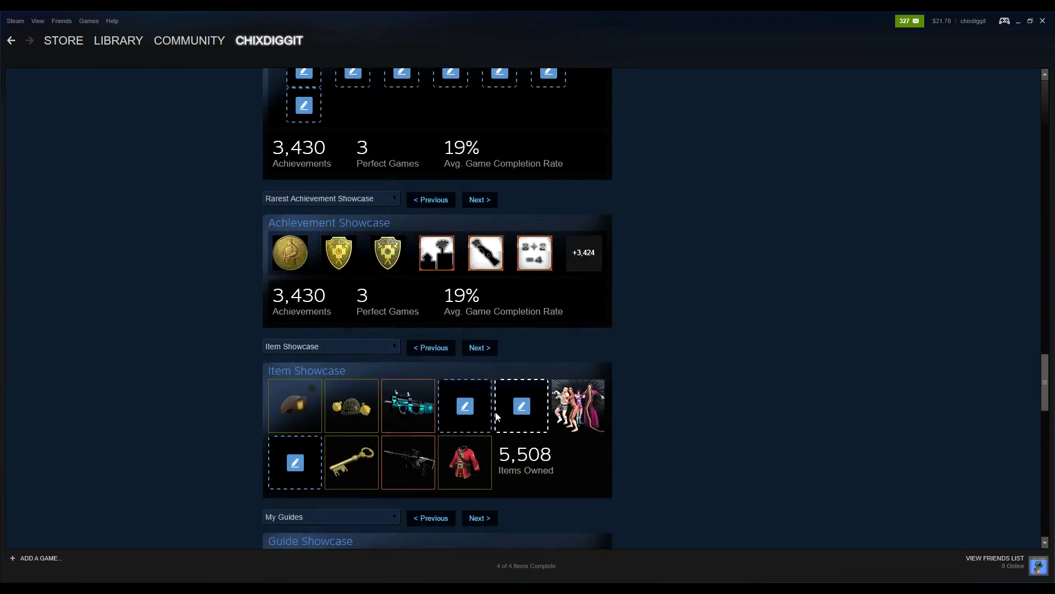
scroll(496, 417, down, 20)
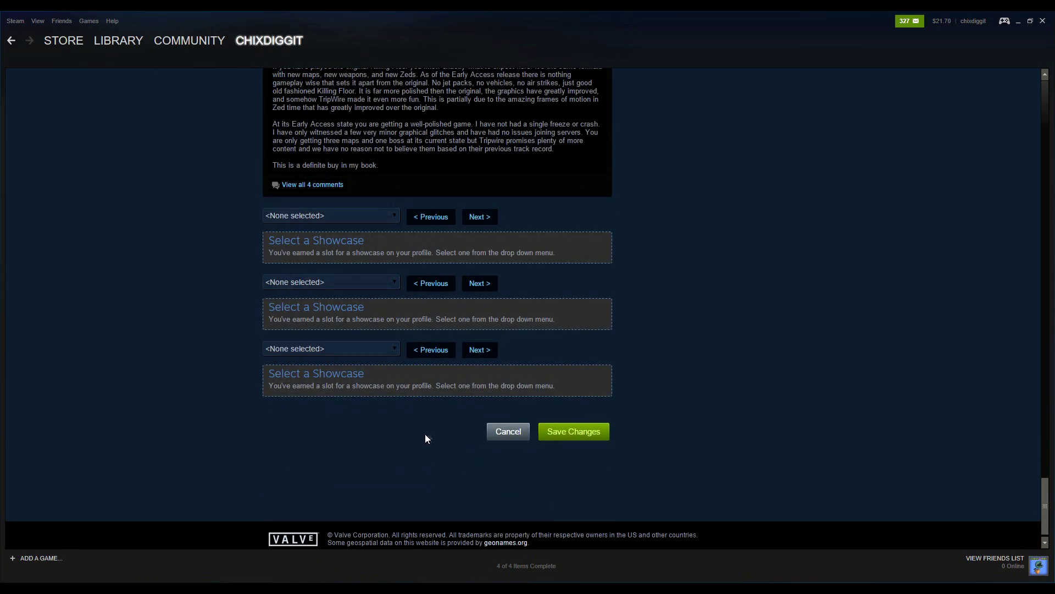
click(600, 437)
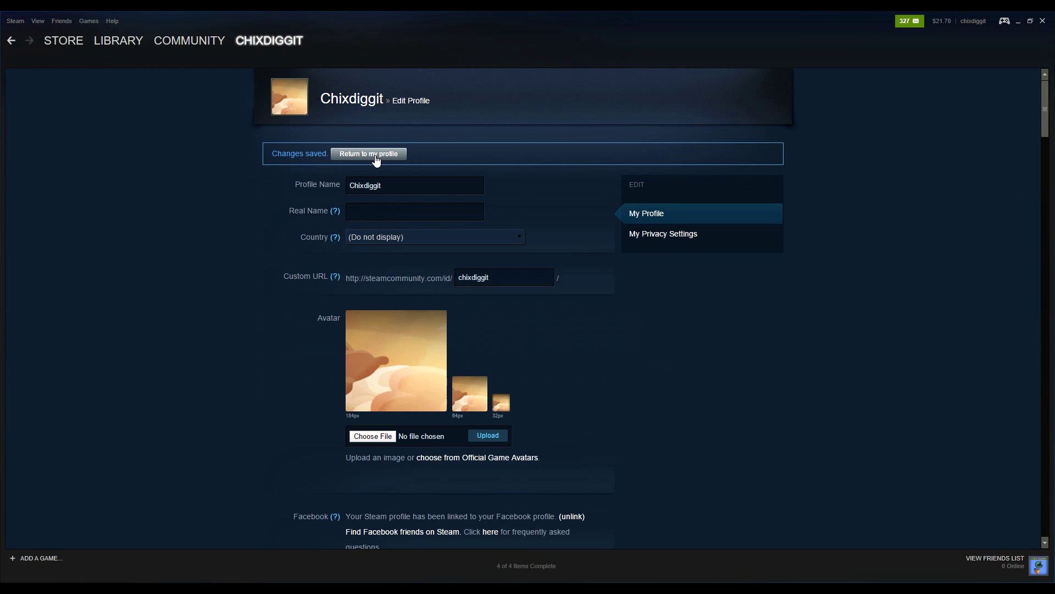
Step: Return to the profile and scroll through it to check that the showcases continue the background art
click(376, 158)
scroll(383, 194, down, 5)
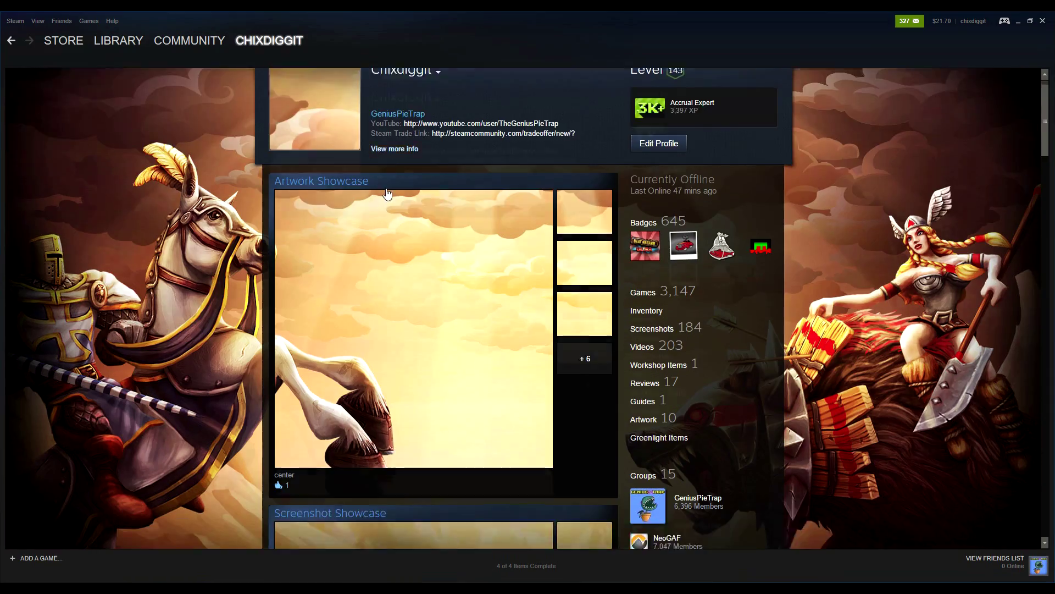
scroll(384, 196, up, 5)
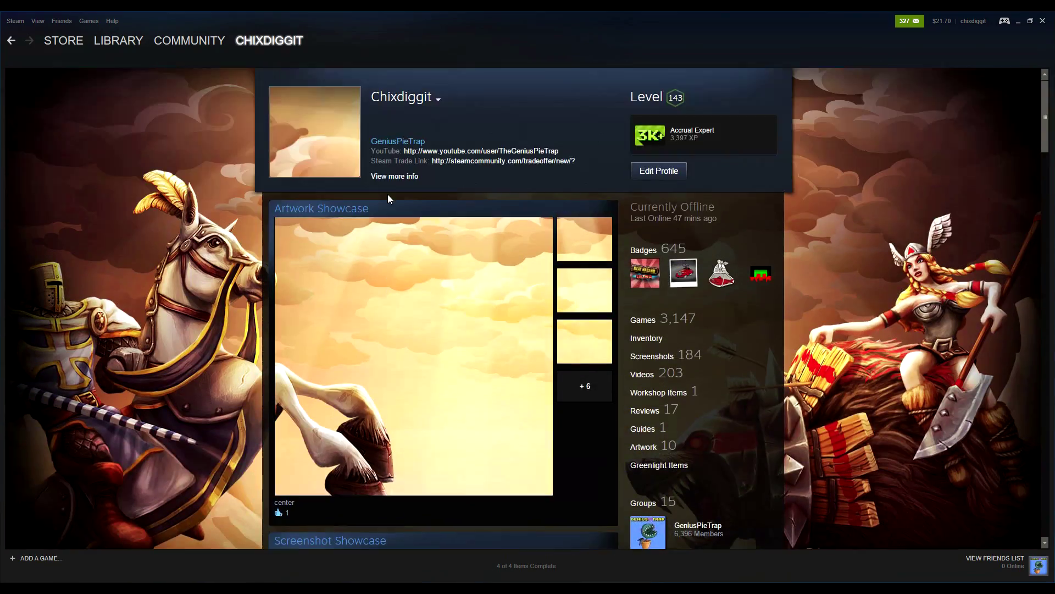
scroll(388, 194, down, 5)
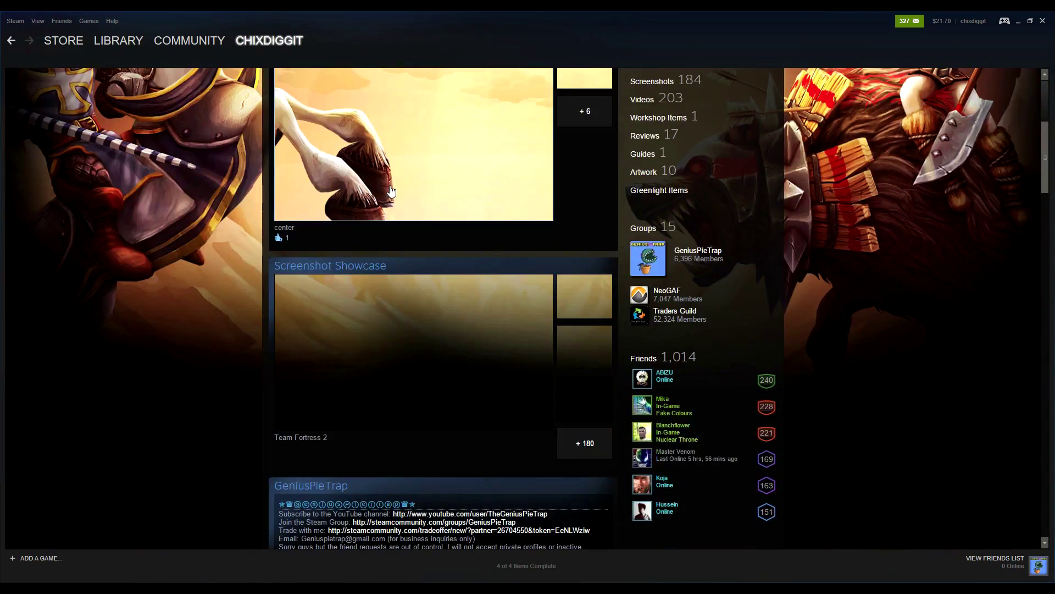
scroll(509, 330, up, 5)
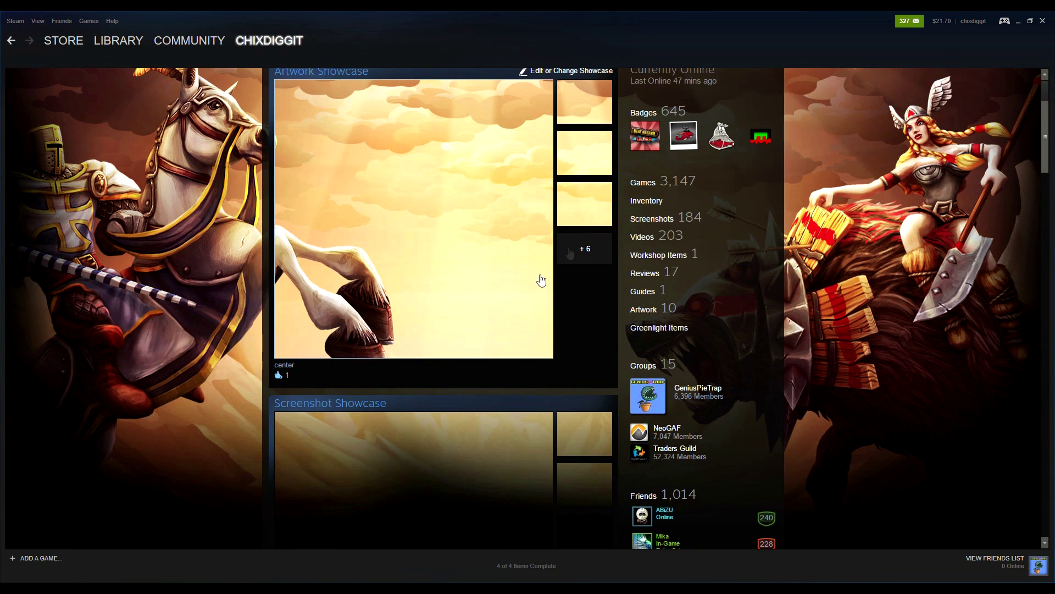
scroll(487, 176, up, 2)
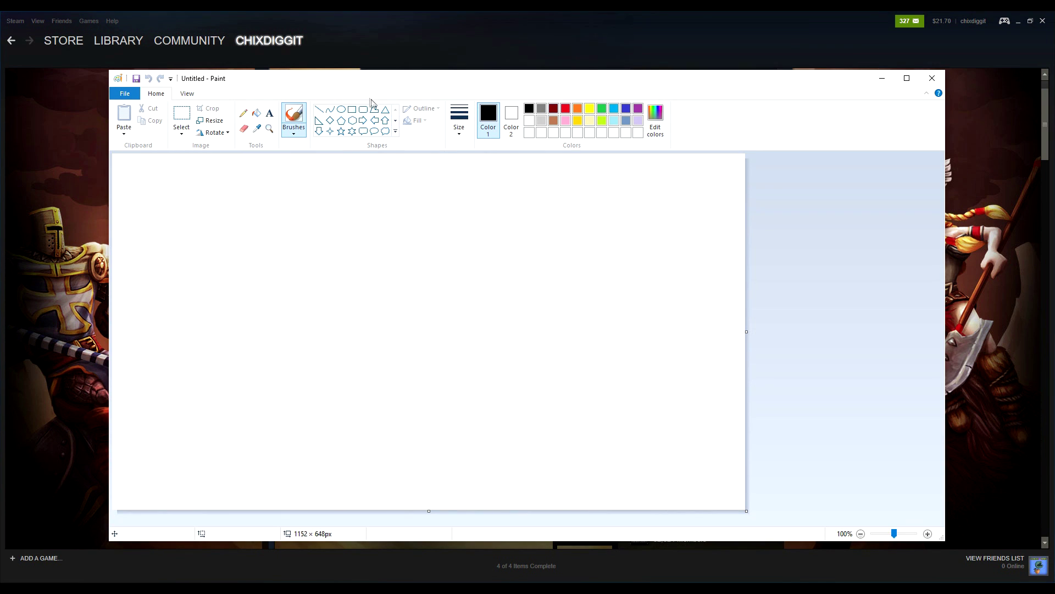
Step: Open the artwork_center image from the background folder in Paint
click(125, 93)
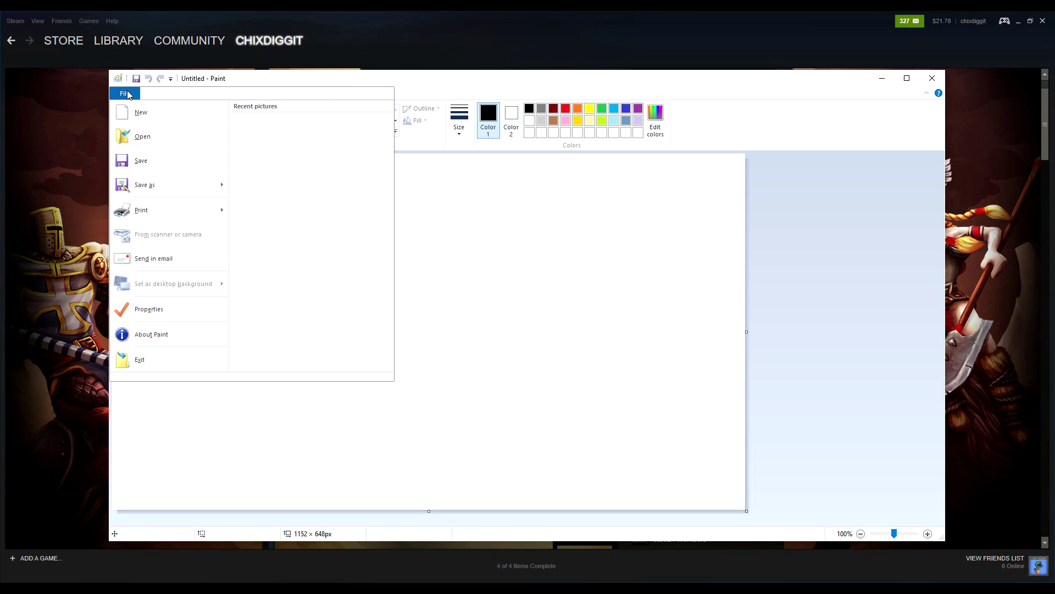
click(134, 136)
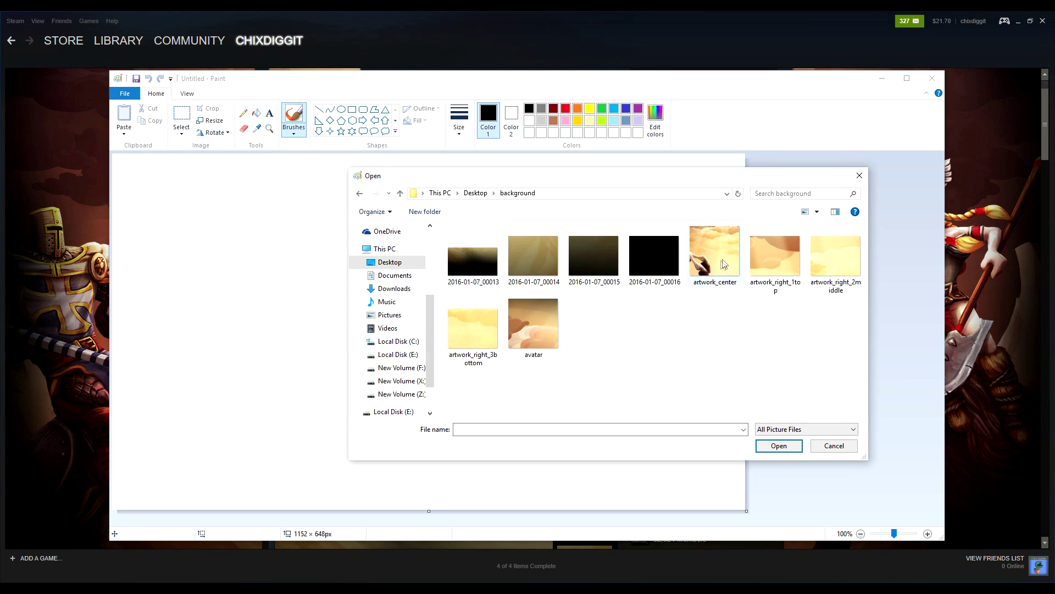
click(727, 250)
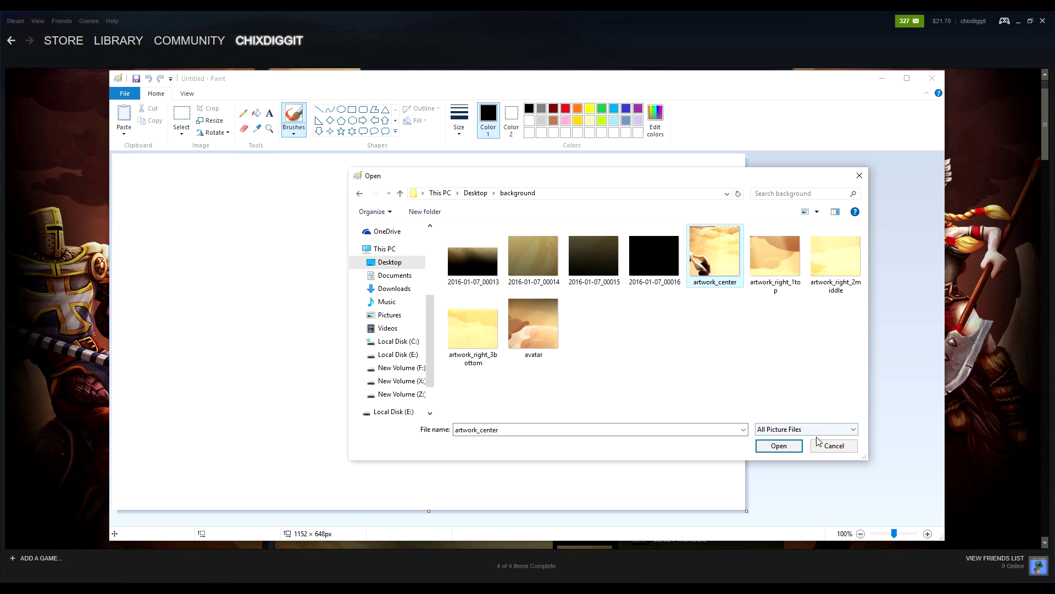
click(779, 446)
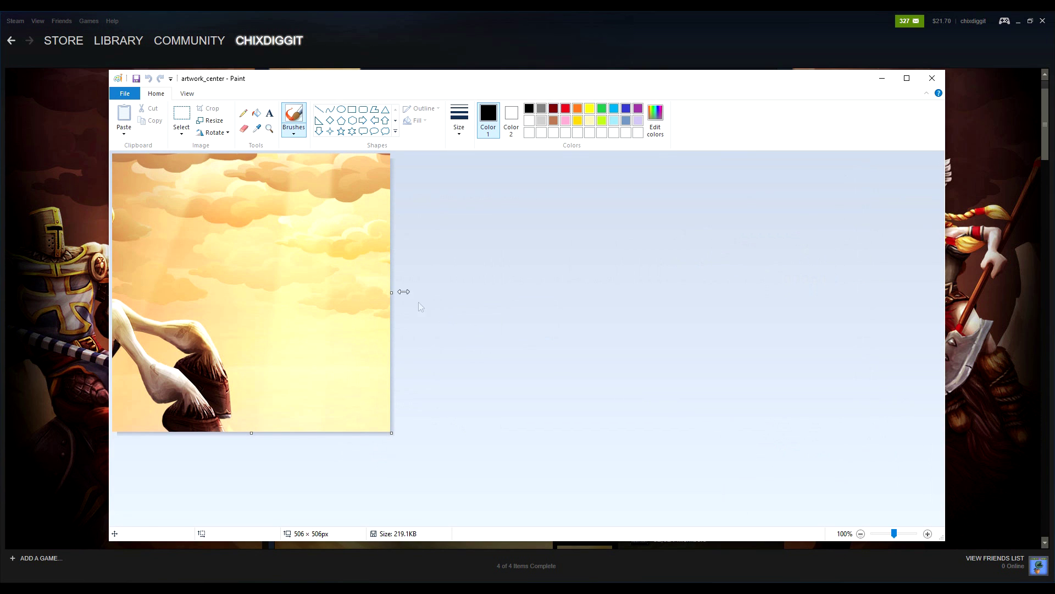
Step: Add 'GPT' in 72-point text across the upper sky, widening the box so it fits on one line
click(269, 113)
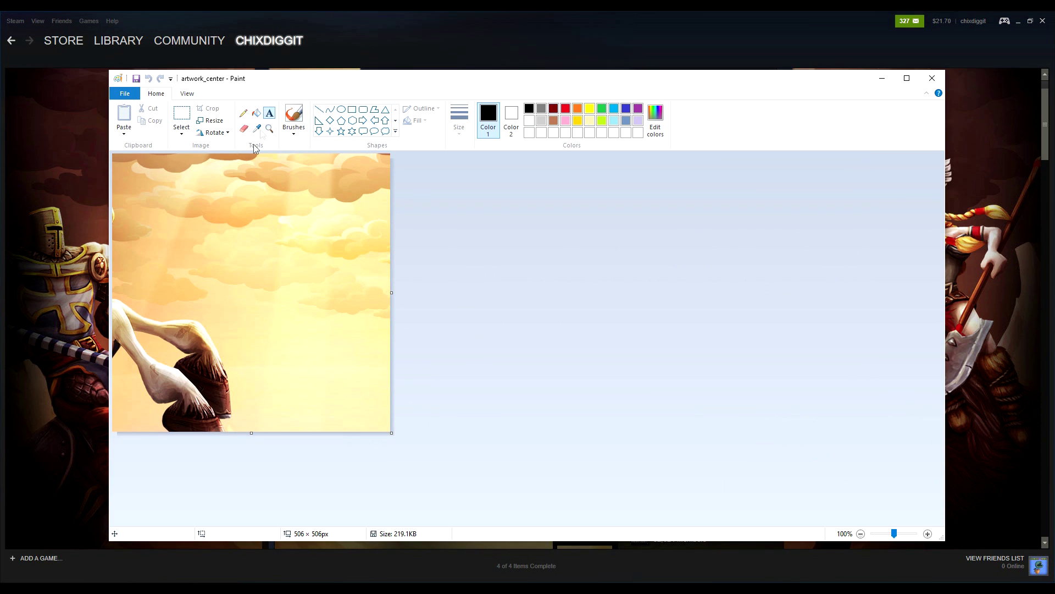
click(164, 236)
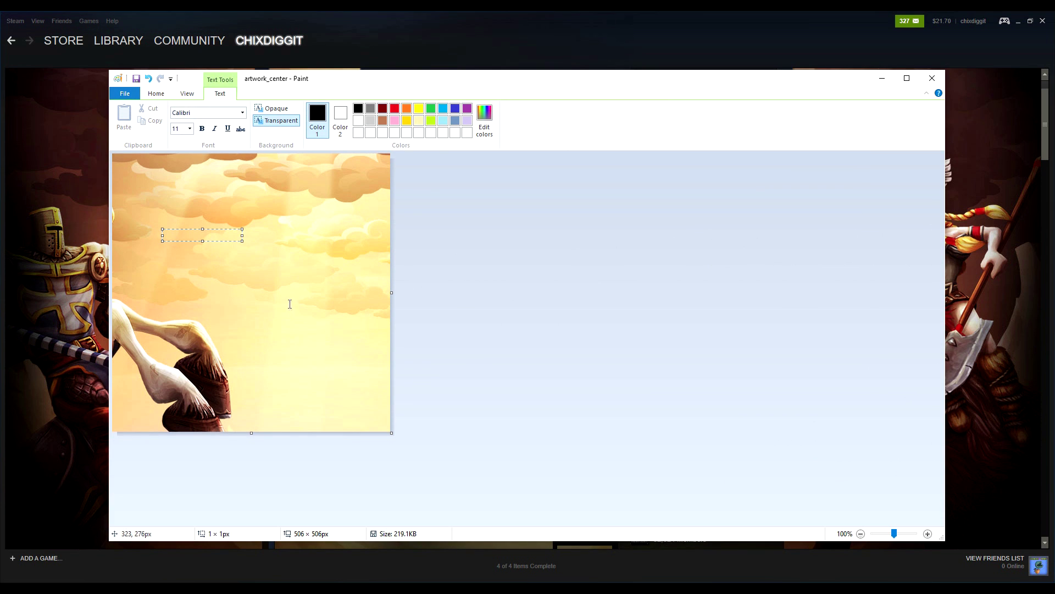
click(189, 129)
click(178, 281)
text(GP)
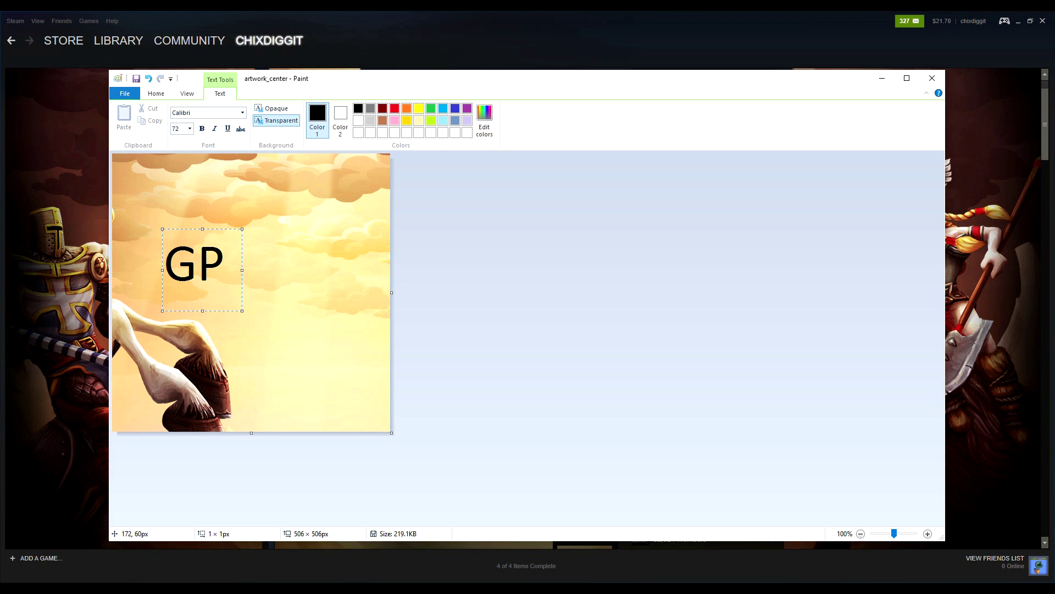
key(Return)
text(T)
drag(242, 305, 318, 302)
key(shift+Left)
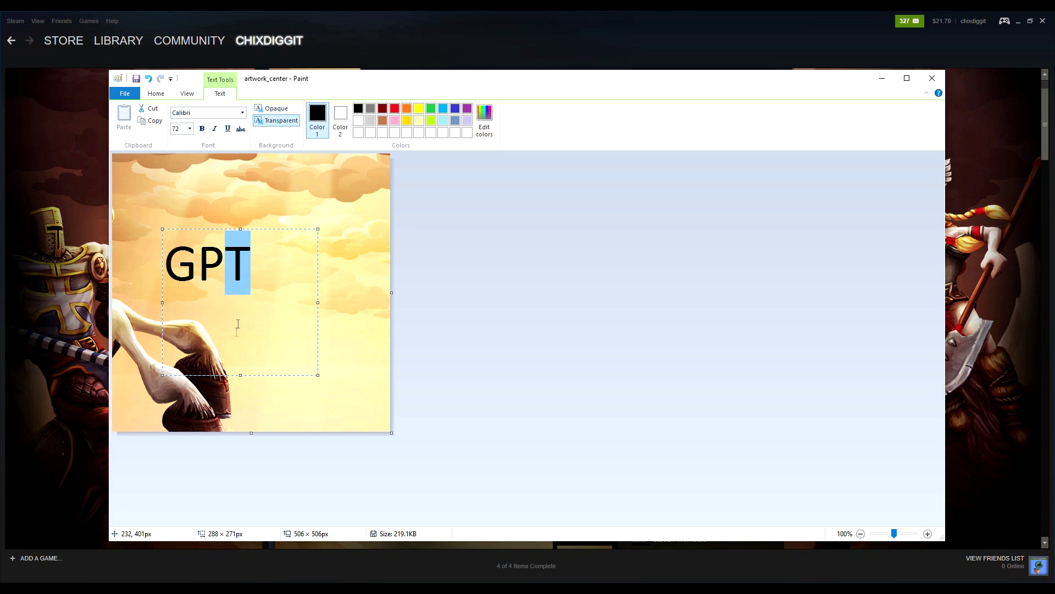
key(Right)
click(156, 93)
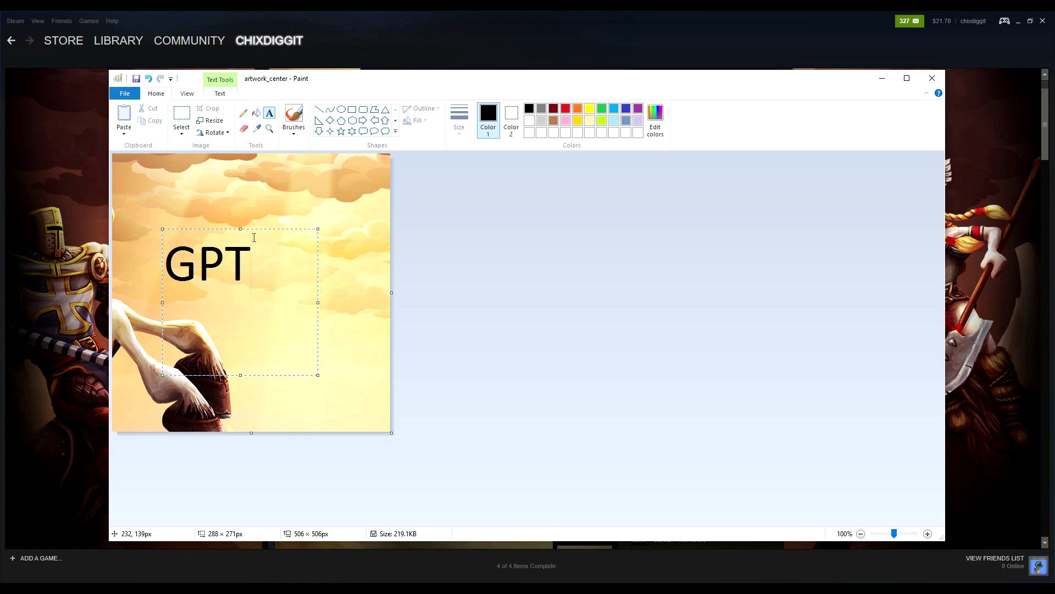
Step: Move the GPT text higher and further right, then save the image as the JPEG artwork_center
drag(253, 231, 279, 192)
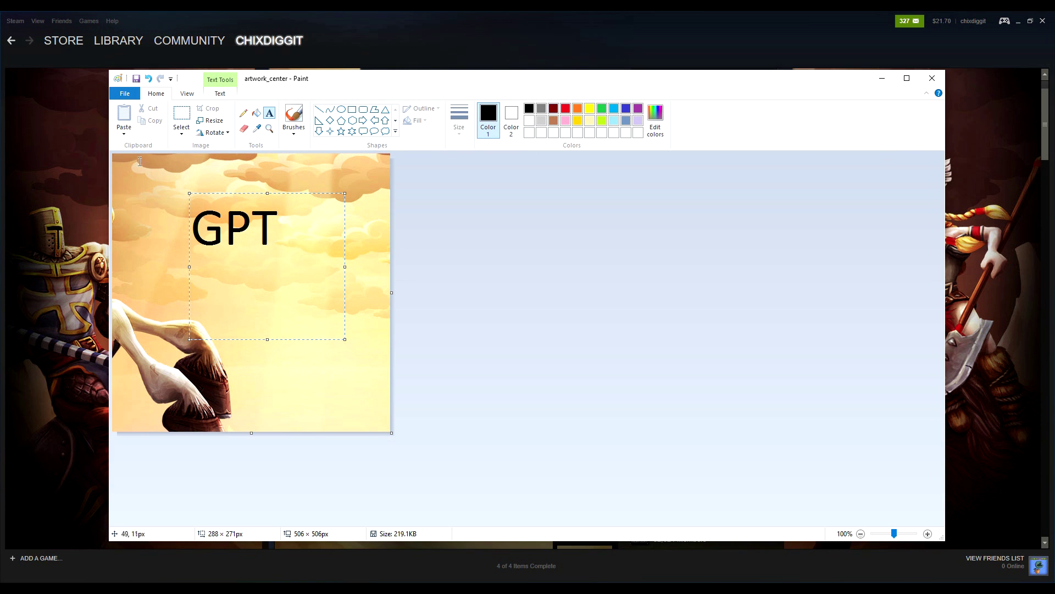
click(130, 98)
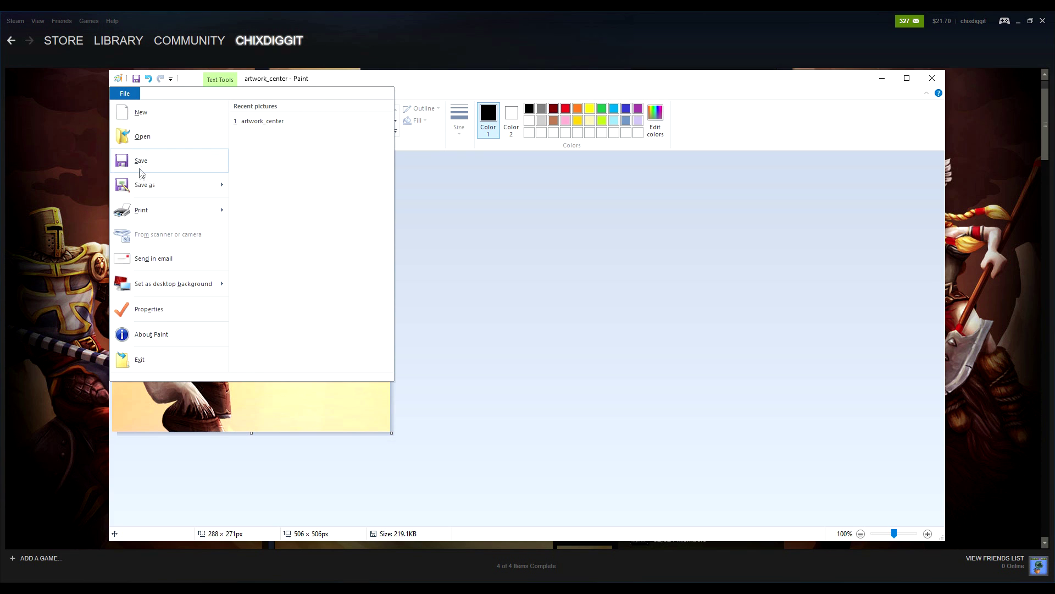
mouse_move(151, 190)
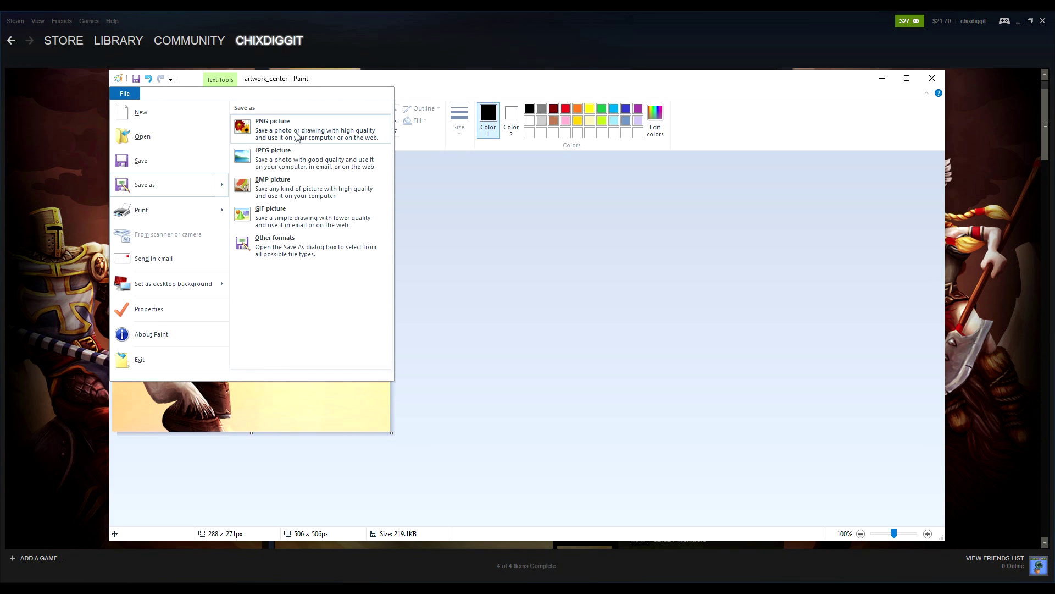
click(273, 150)
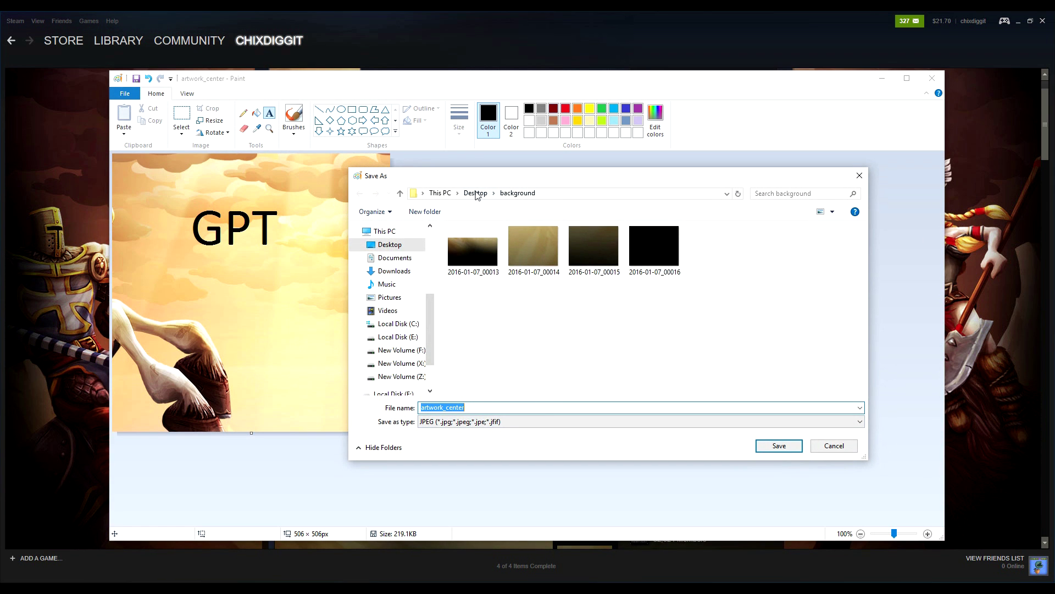
key(Return)
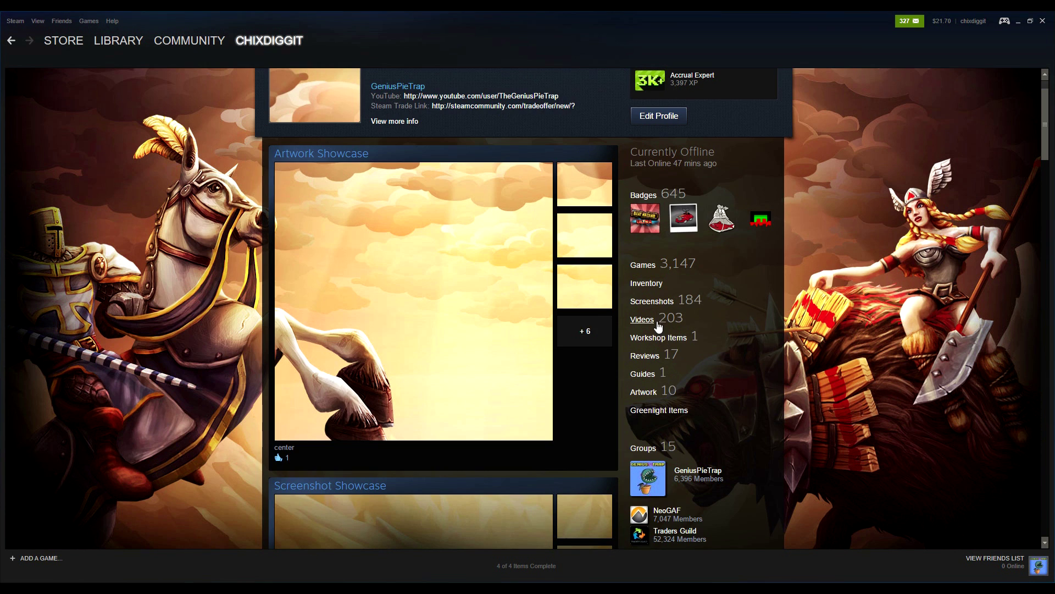
Step: Start a Not Game Specific artwork upload and attach the edited artwork_center image
click(647, 396)
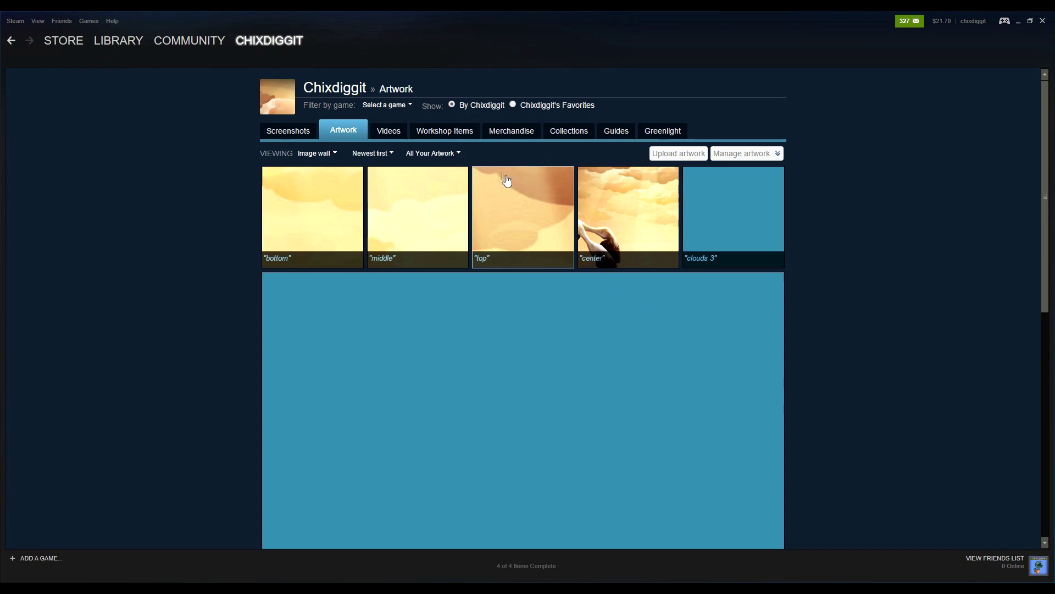
click(678, 154)
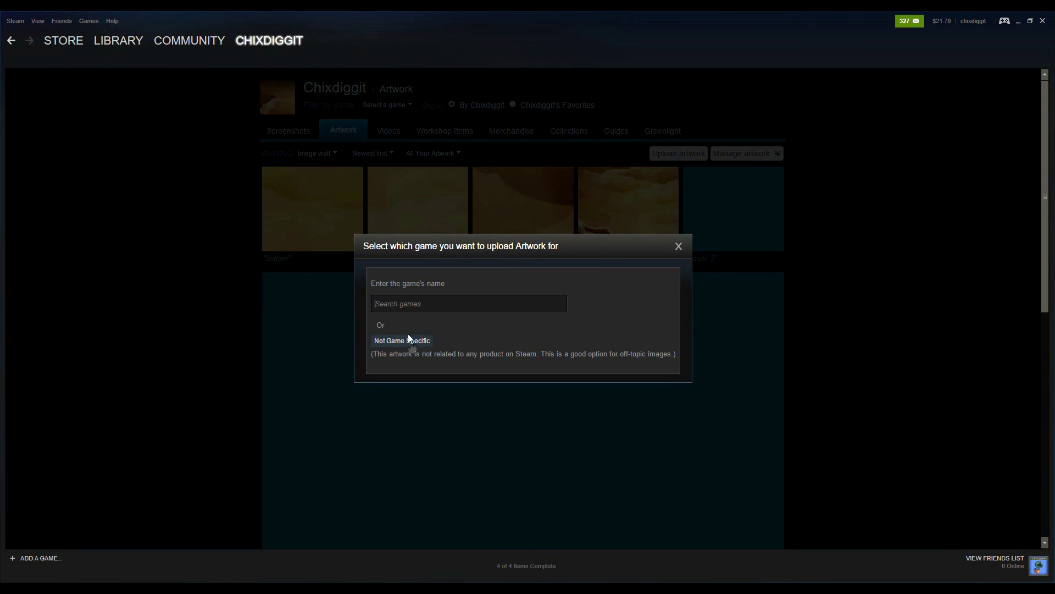
click(410, 342)
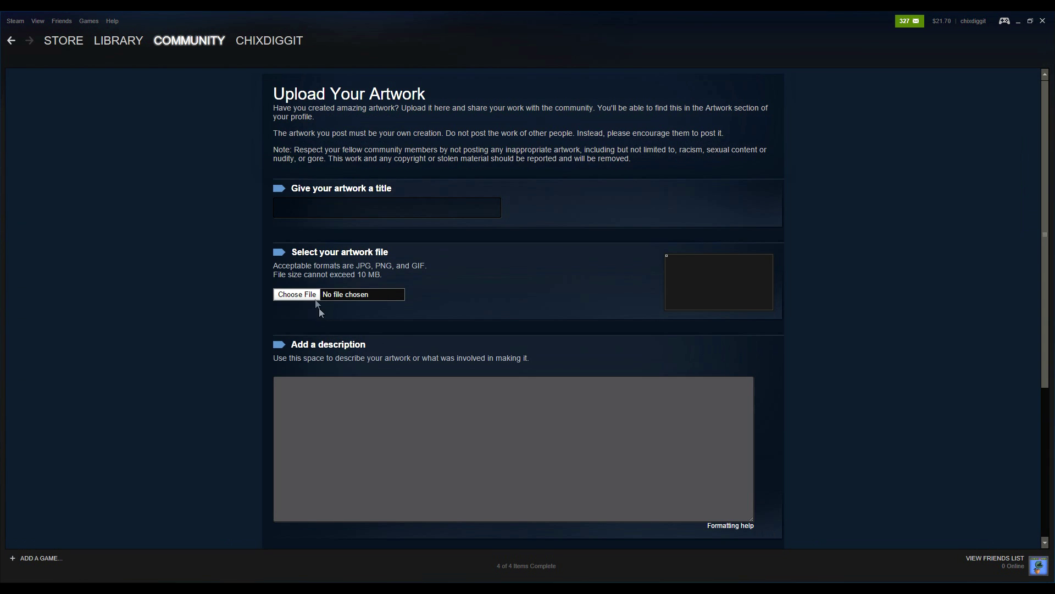
click(310, 296)
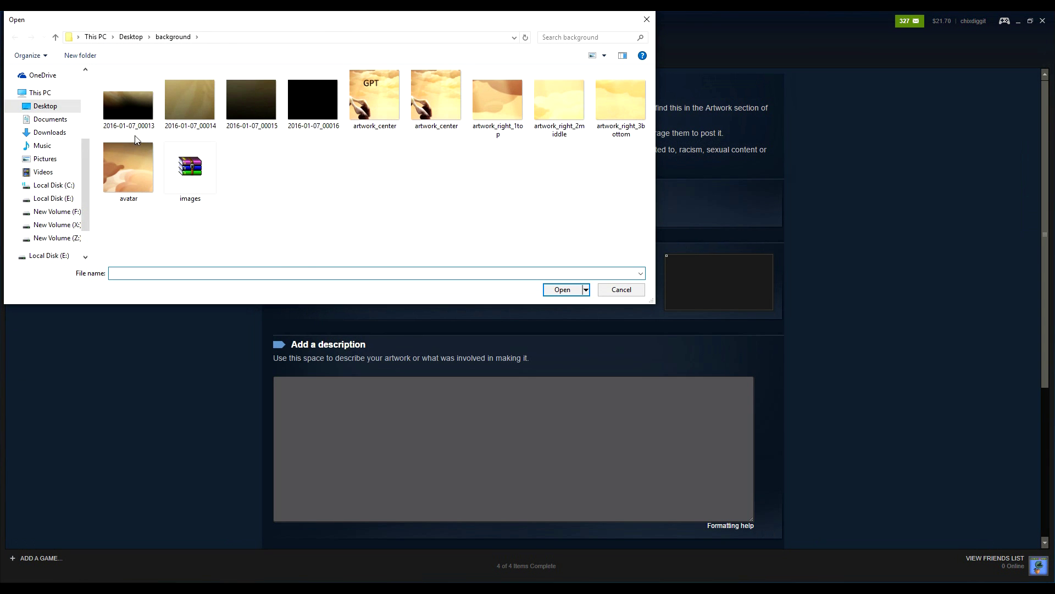
click(385, 89)
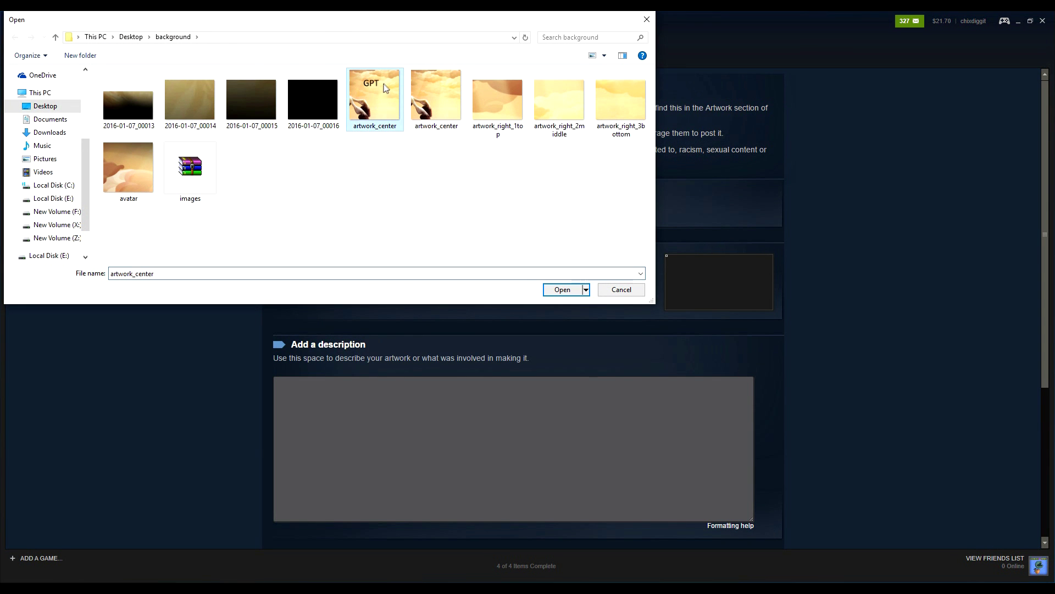
click(562, 290)
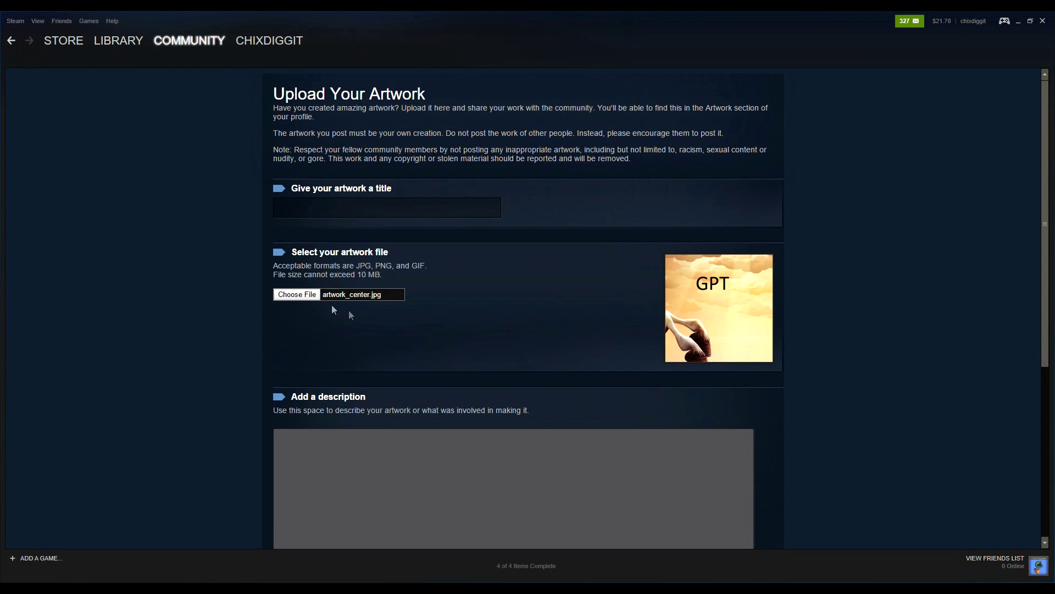
Step: Title the artwork 'GPT', certify it as self-made, and submit the upload
click(338, 208)
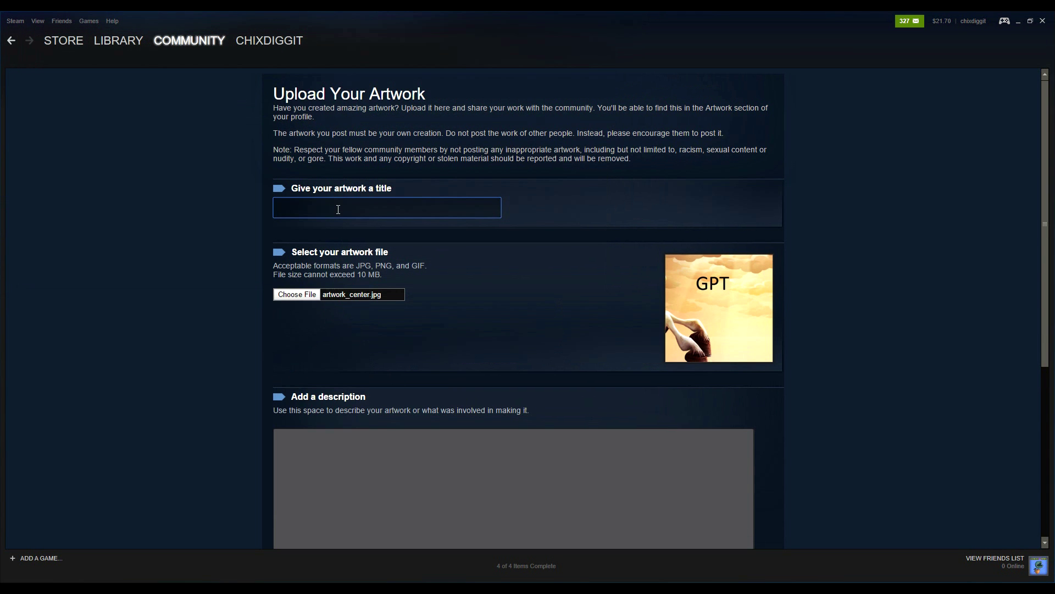
text(GPT)
scroll(297, 427, down, 5)
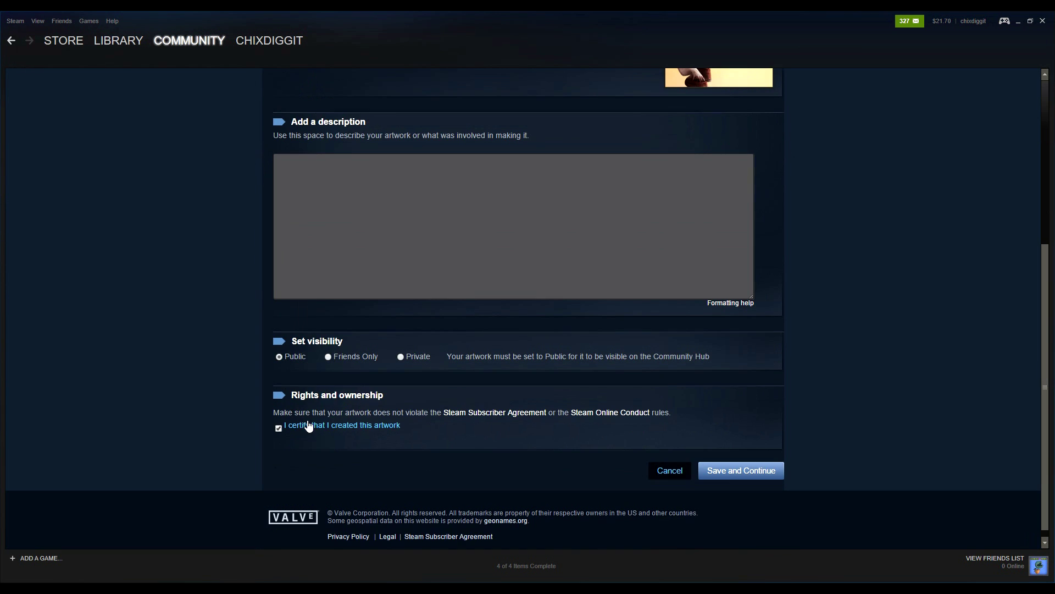
click(297, 428)
click(736, 472)
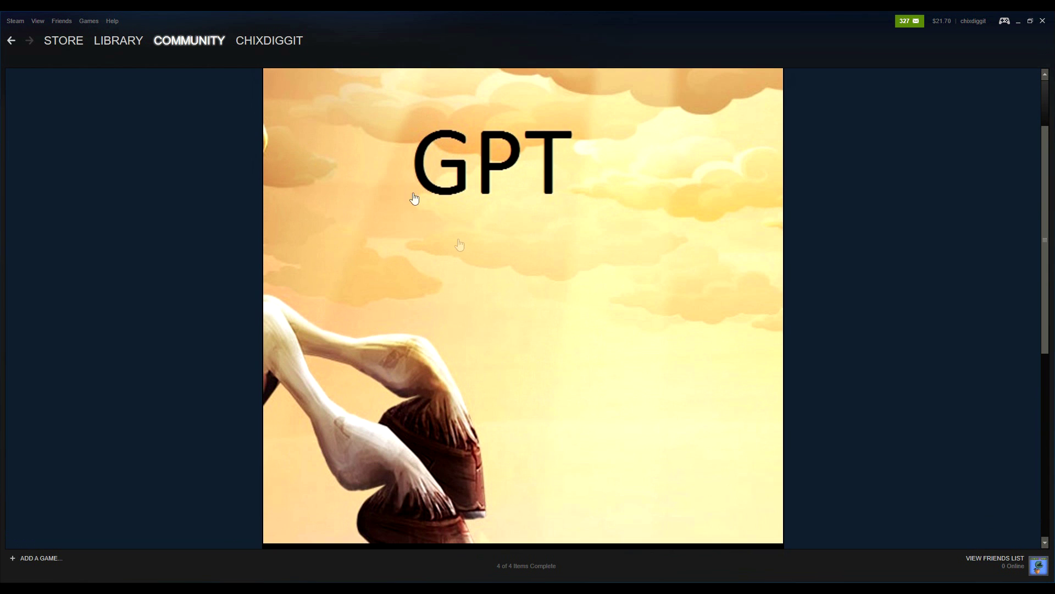
mouse_move(295, 40)
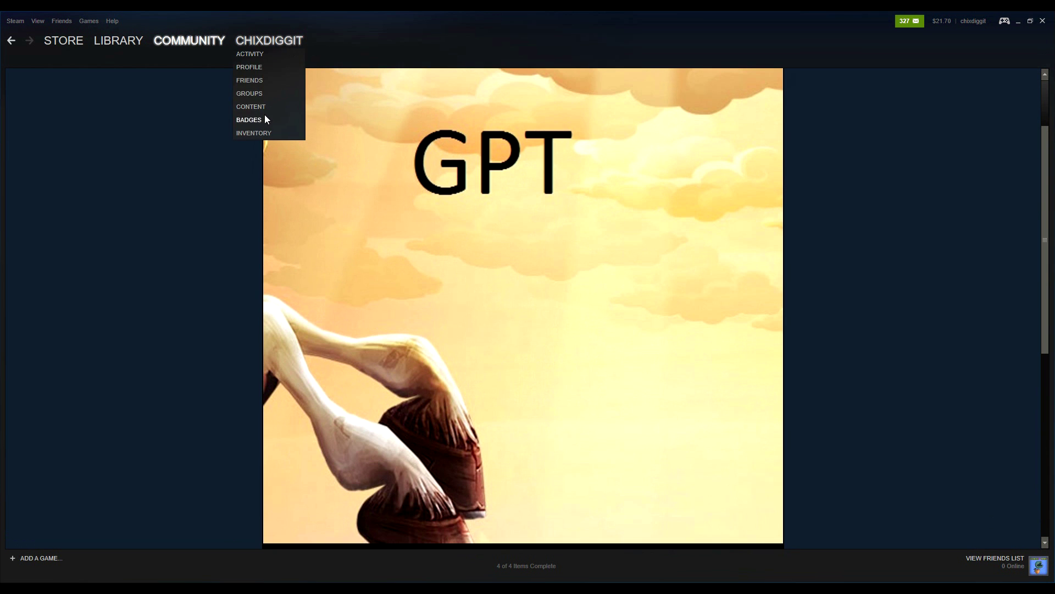
Step: Feature the GPT artwork in the Artwork Showcase, save the profile, and return to viewing it
click(258, 68)
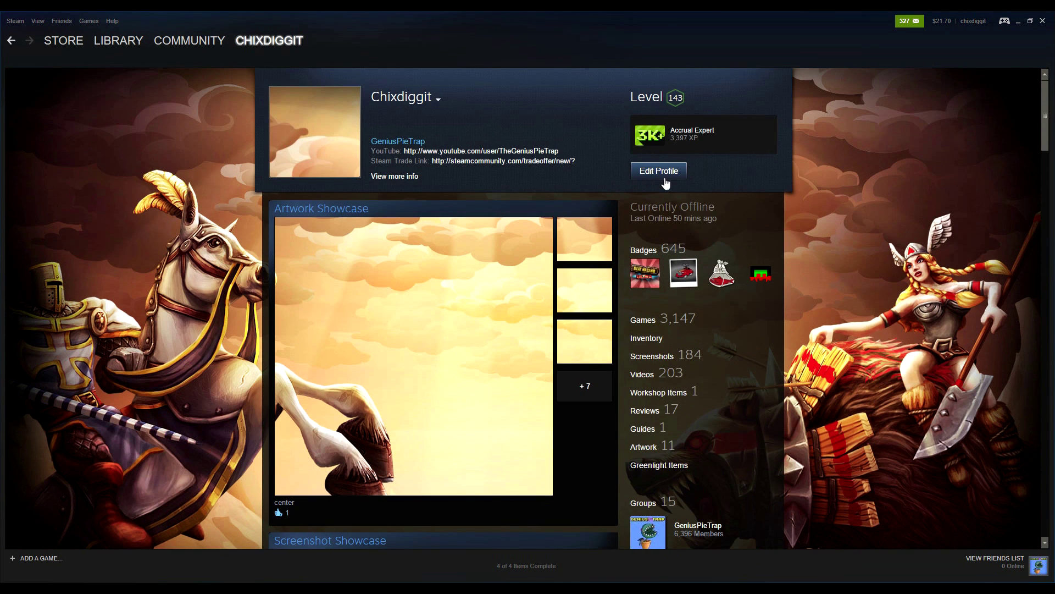
click(659, 171)
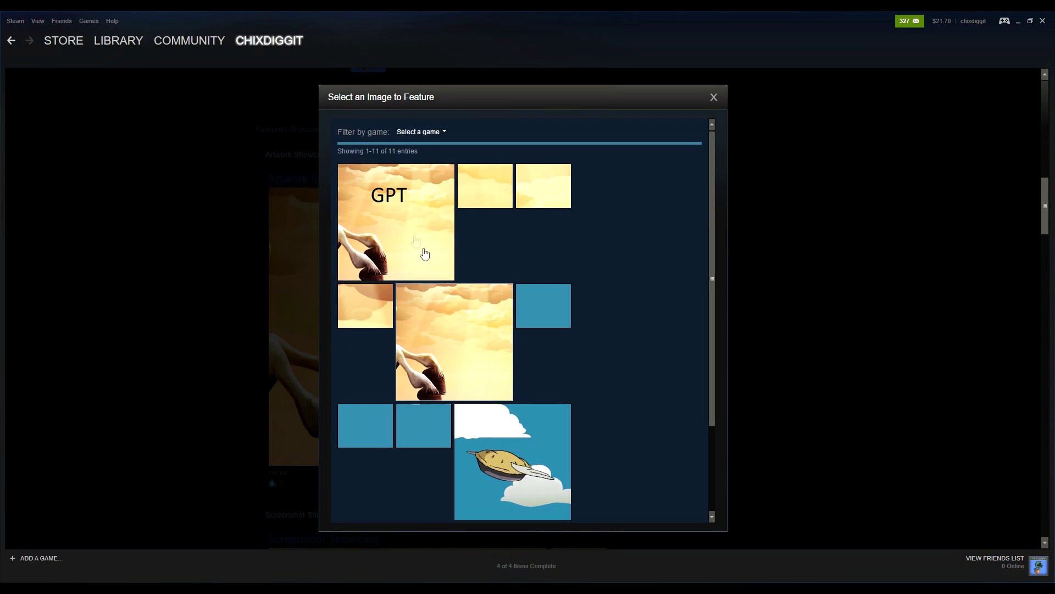
click(404, 216)
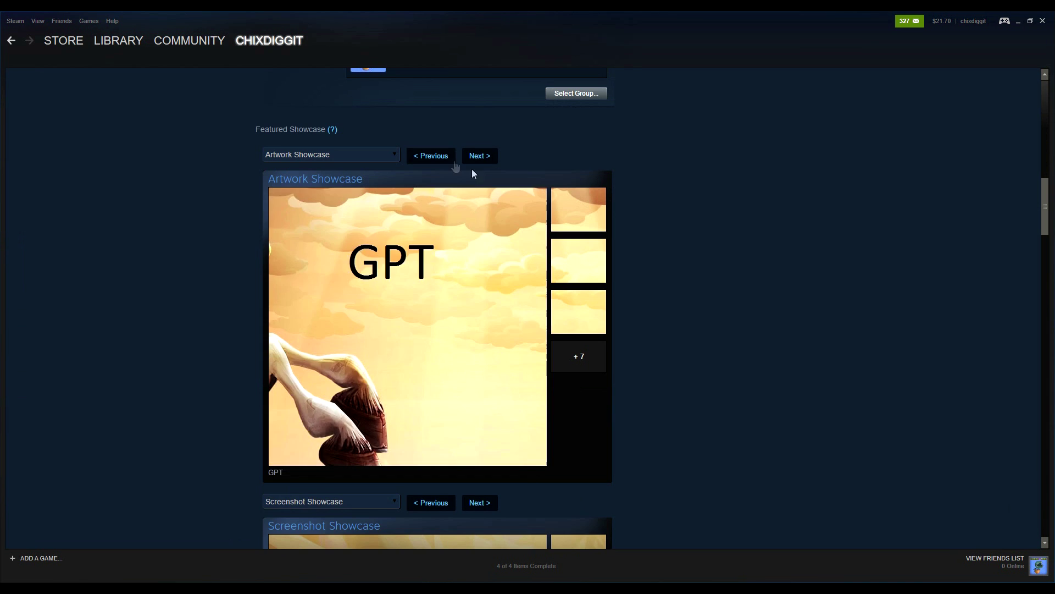
scroll(805, 286, down, 2)
scroll(1034, 219, down, 15)
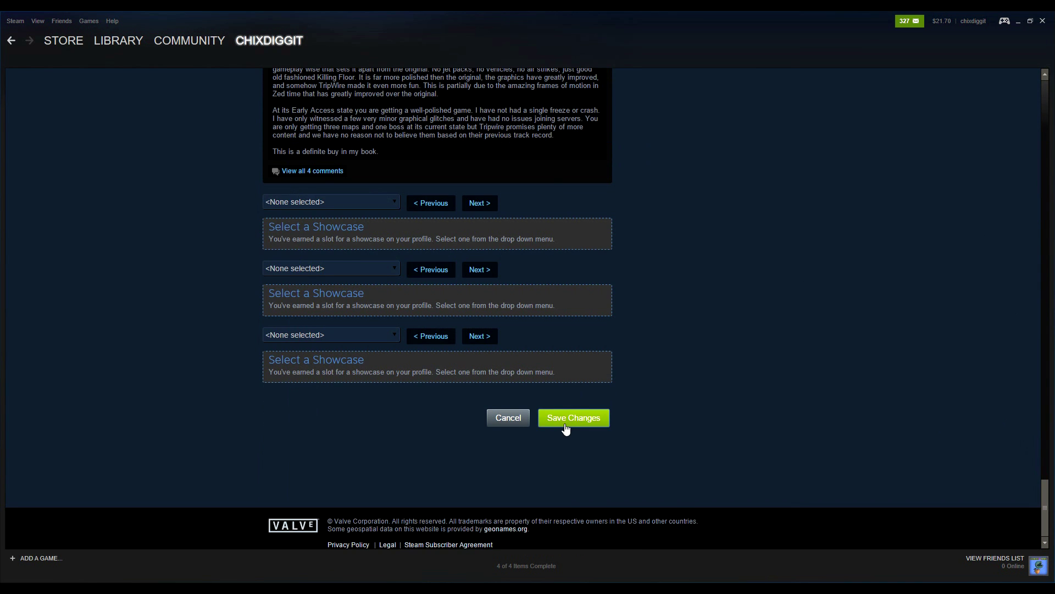
click(566, 423)
click(364, 156)
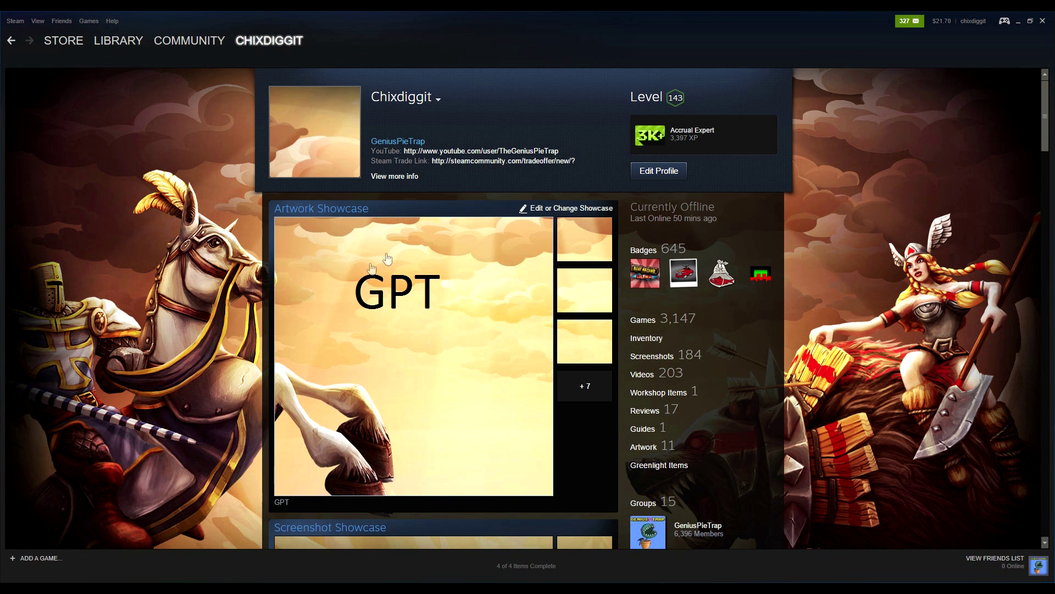
scroll(665, 464, down, 3)
scroll(665, 464, down, 5)
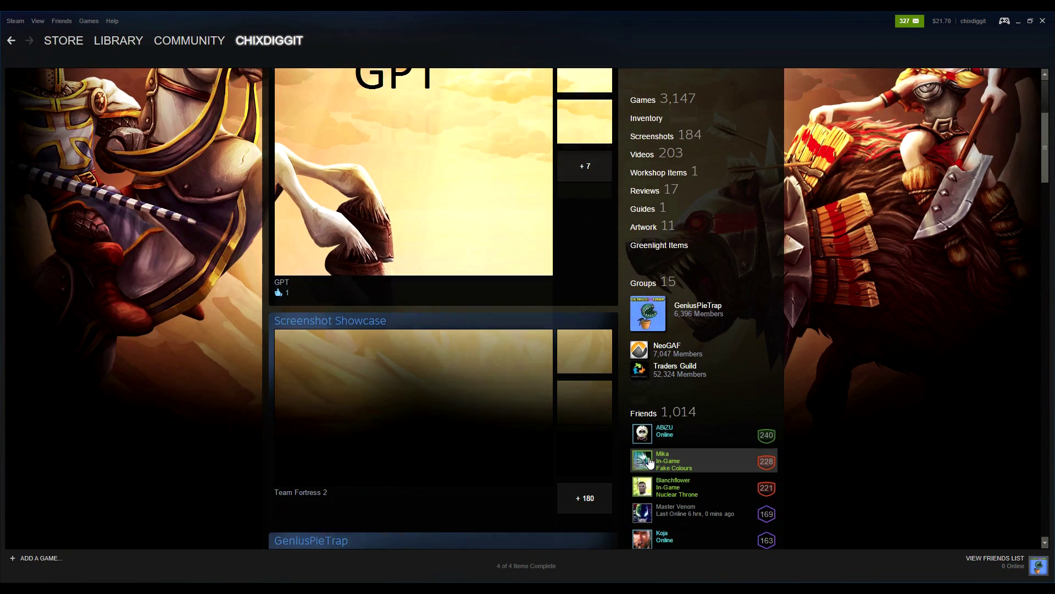
mouse_move(650, 462)
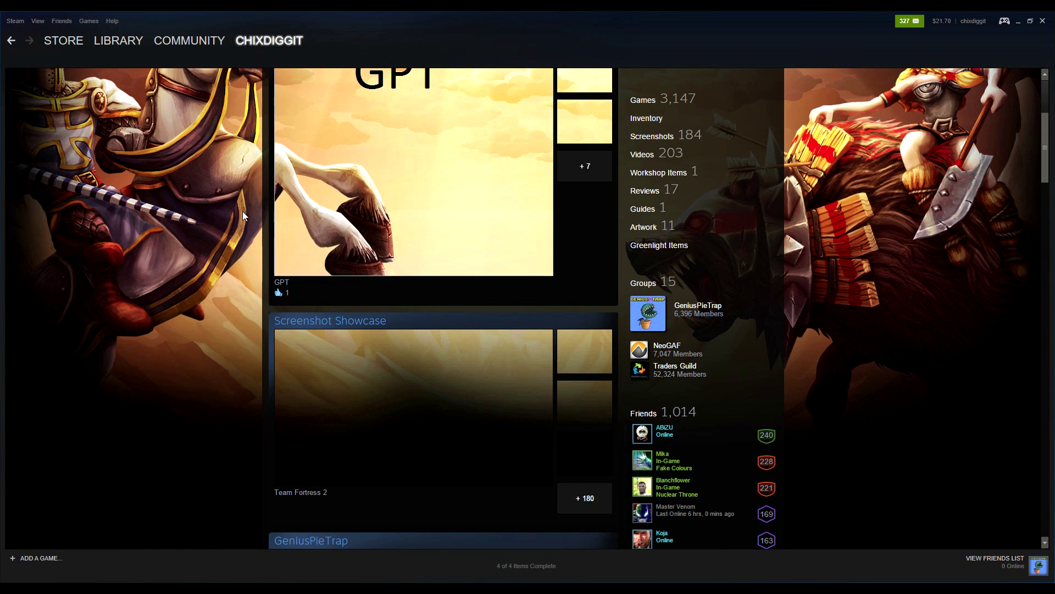
scroll(242, 259, up, 5)
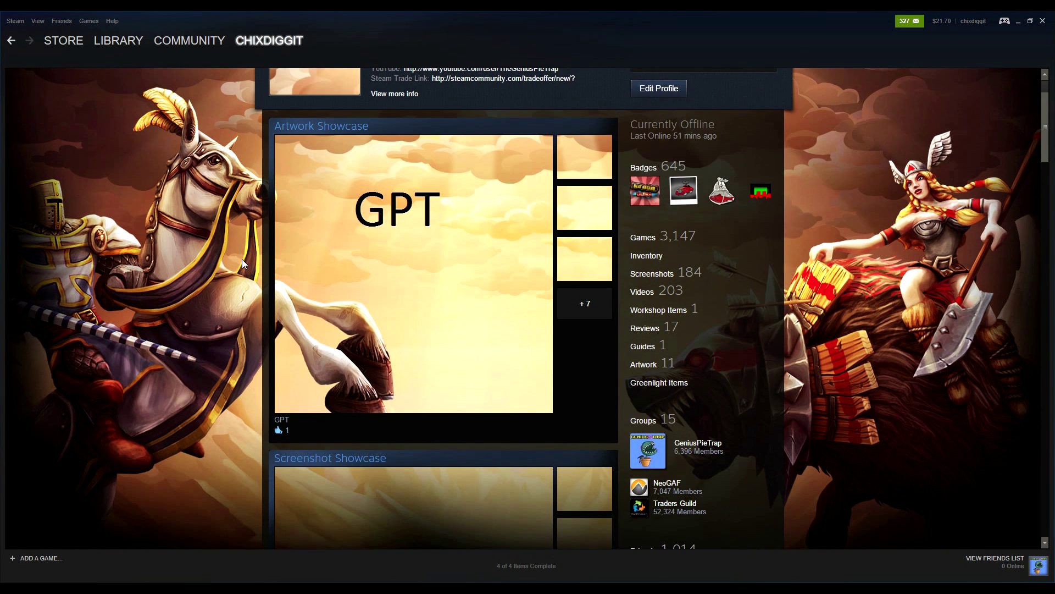